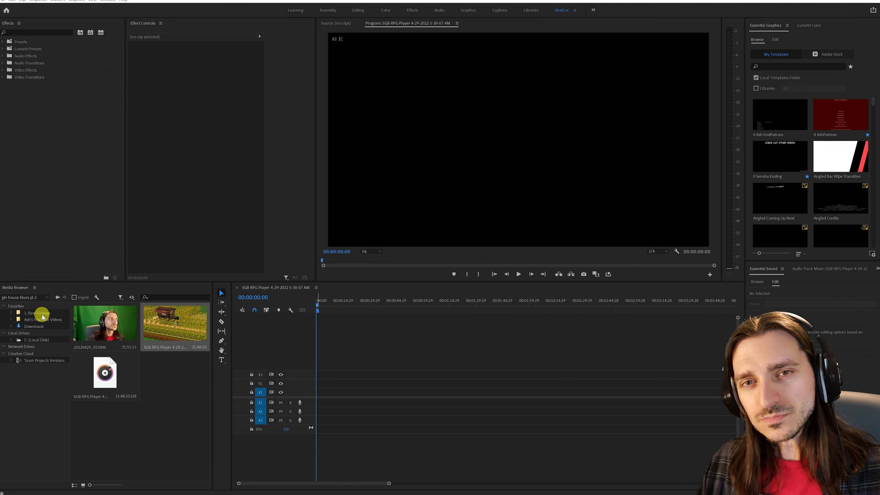
# - Display the 1. Raw Footage favorite in the Media Browser, and switch to File Explorer to show that folder's parent YouTube videos folder
pyautogui.click(32, 313)
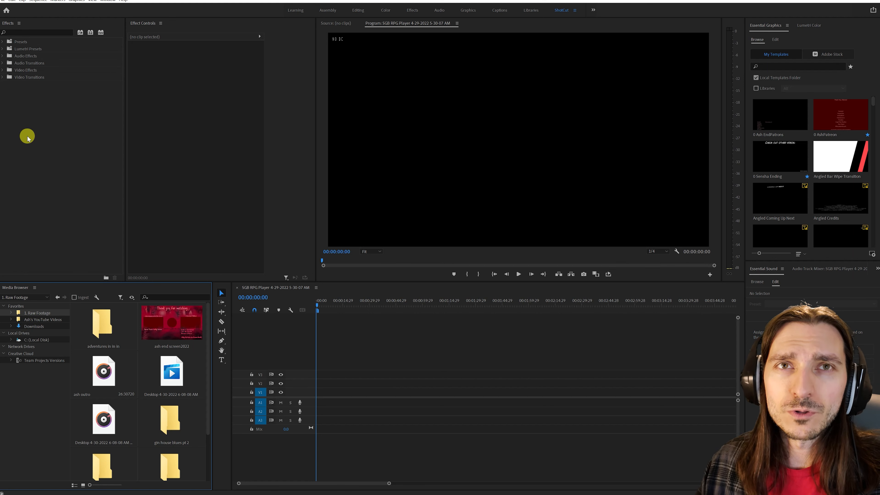
pyautogui.click(39, 20)
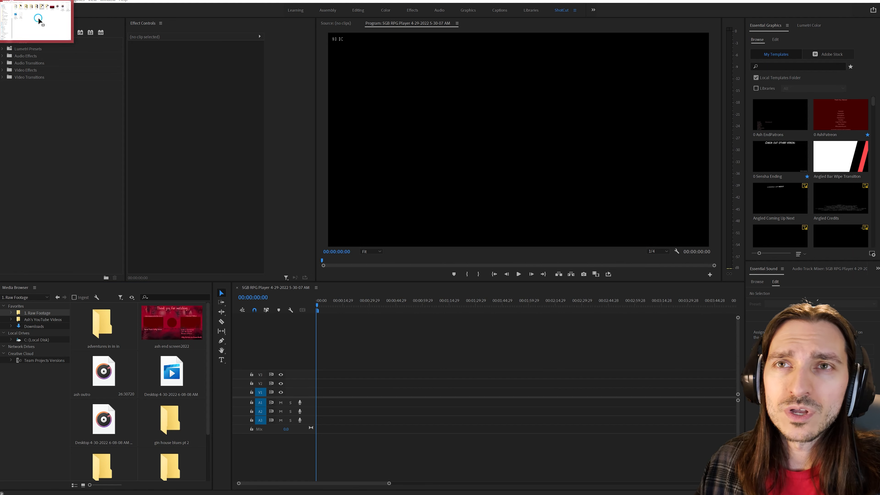
pyautogui.doubleClick(714, 353)
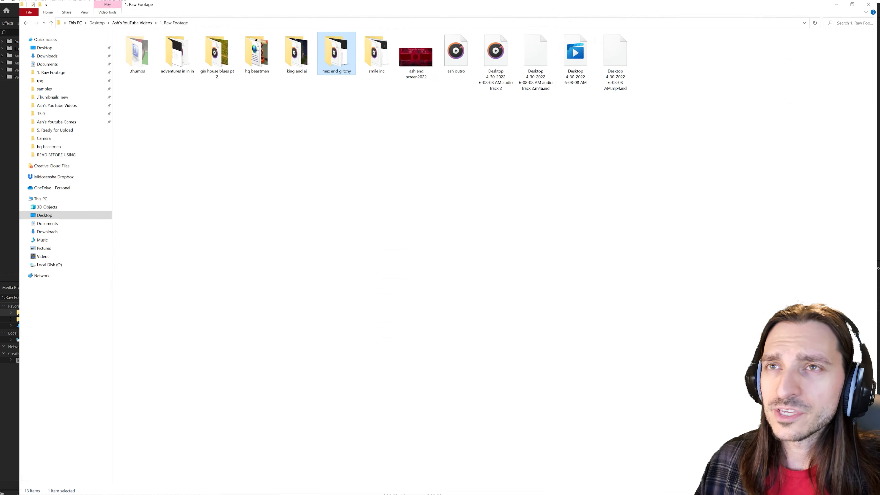
pyautogui.click(30, 11)
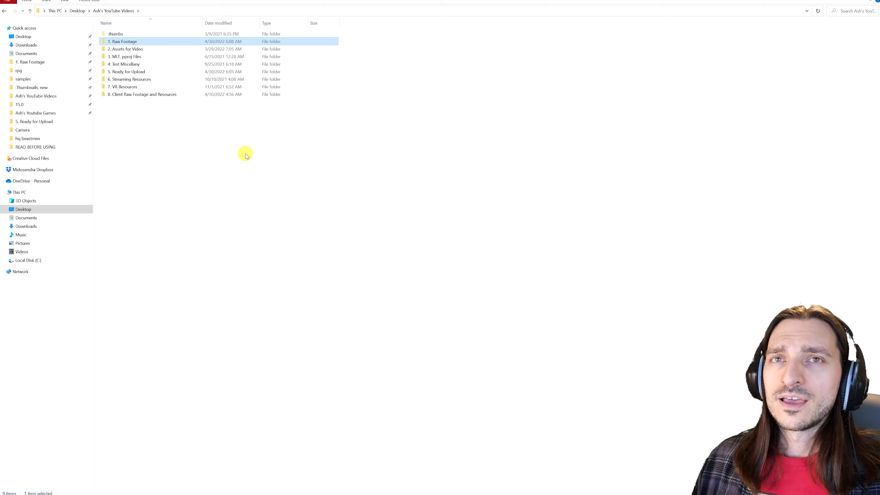
# - Open the 2. Assets for Video folder, view its reaction images subfolder, and return to the assets folder
pyautogui.click(239, 151)
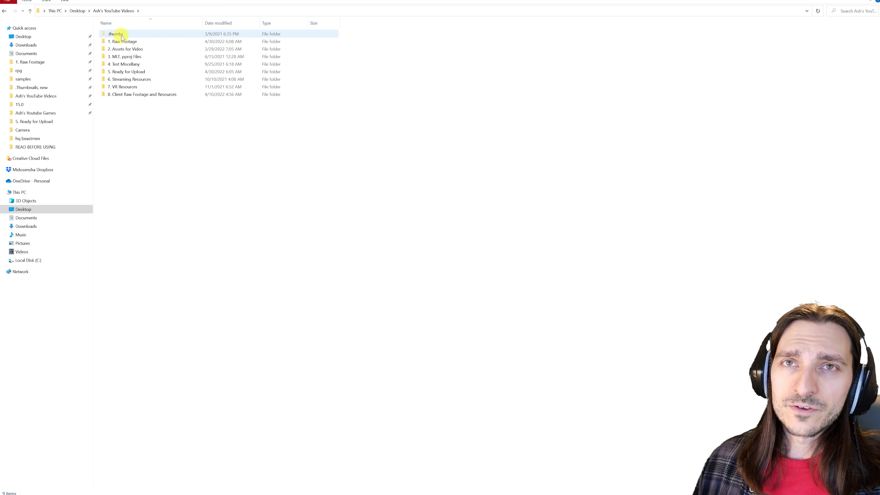
pyautogui.moveTo(120, 35)
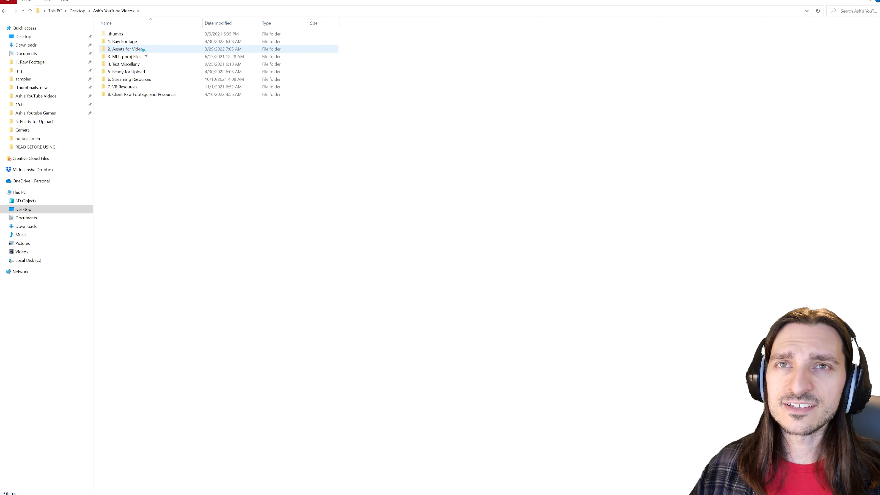
pyautogui.doubleClick(145, 51)
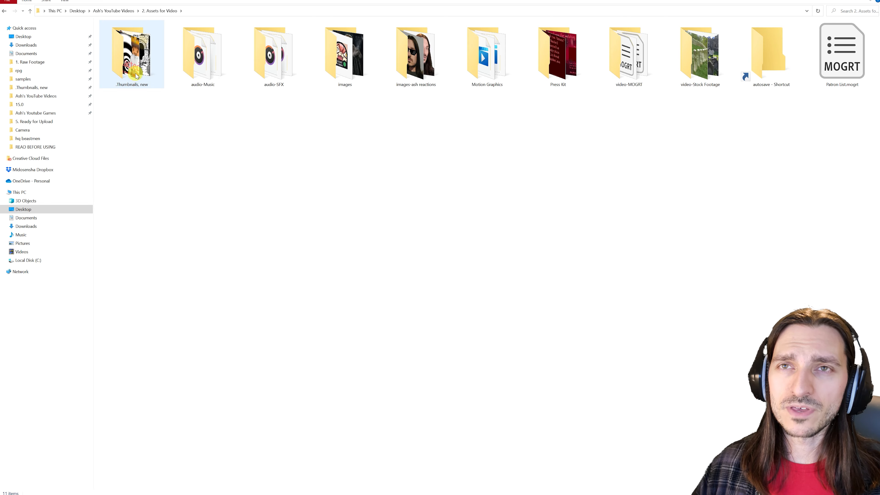
pyautogui.moveTo(138, 77)
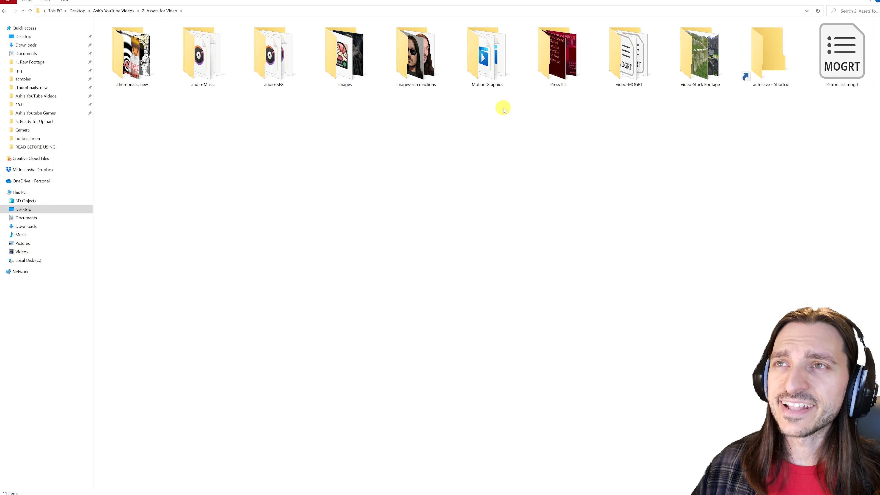
pyautogui.doubleClick(414, 66)
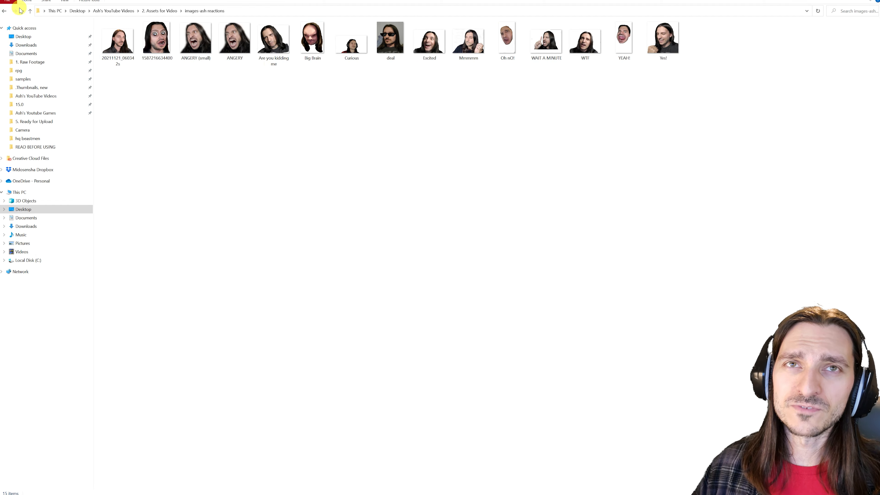
pyautogui.click(31, 11)
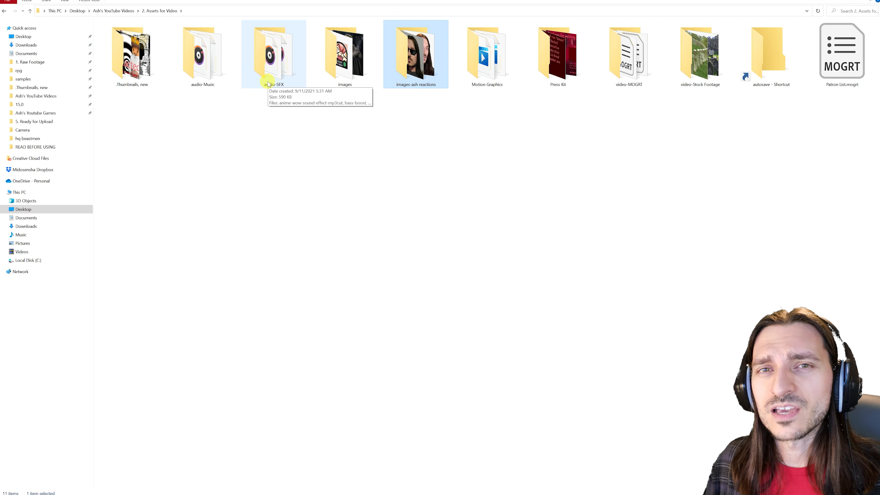
# - View the genre folders inside audio-Music and go back up to the main YouTube videos folder
pyautogui.click(203, 72)
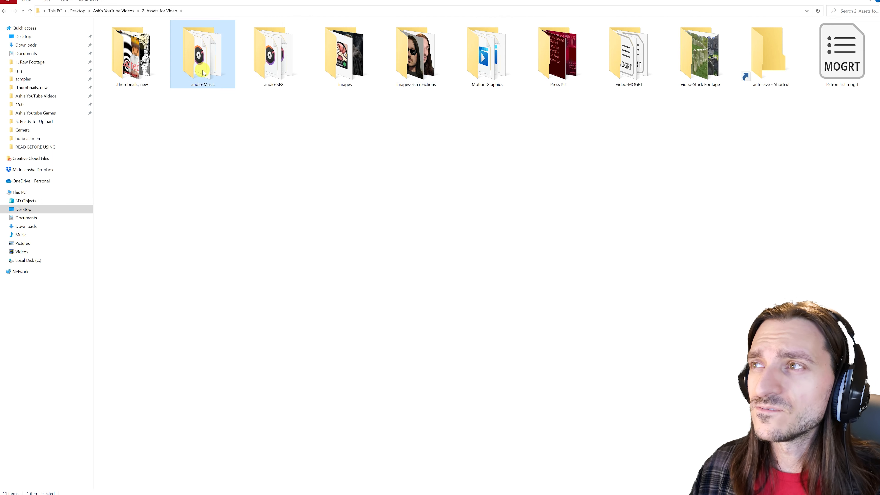
pyautogui.doubleClick(204, 73)
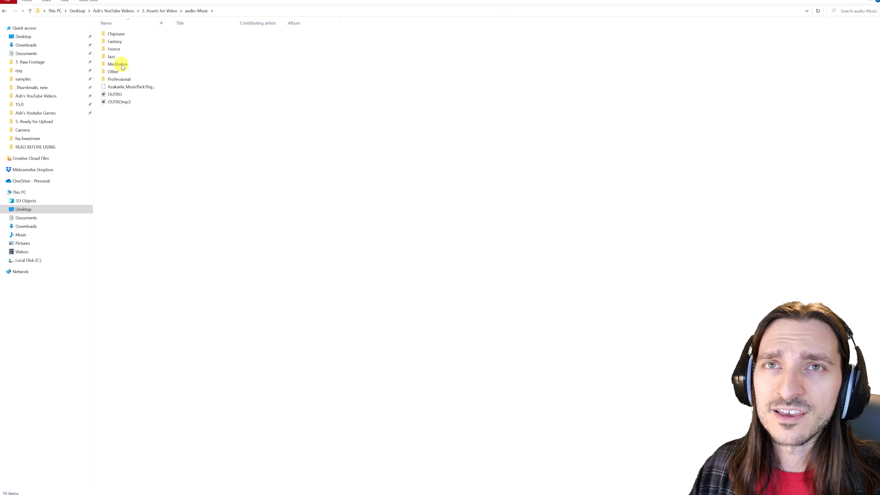
pyautogui.click(30, 11)
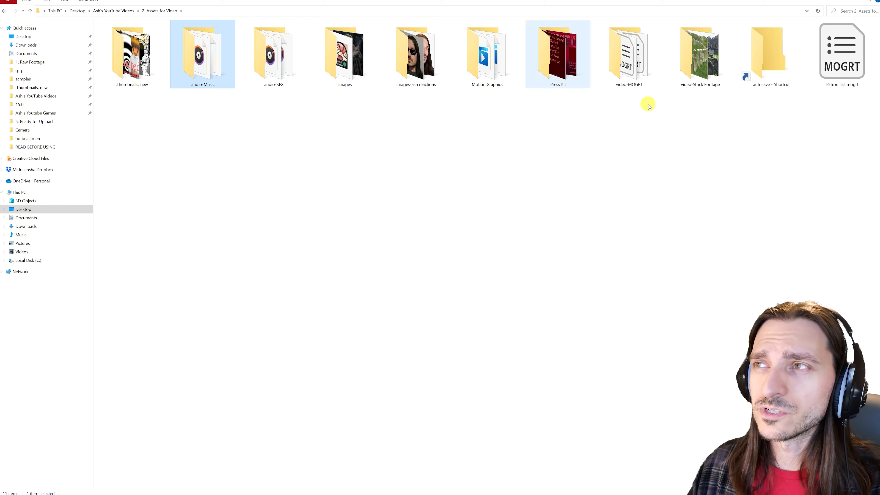
pyautogui.click(29, 12)
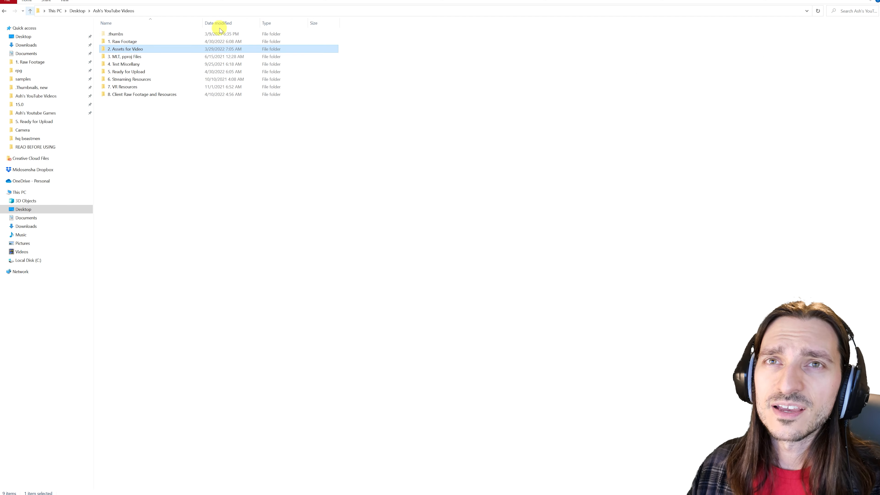
# - Point out the 3. MLT, pproj Files and 4. Text Miscellany folders, and view the contents of 5. Ready for Upload
pyautogui.click(131, 59)
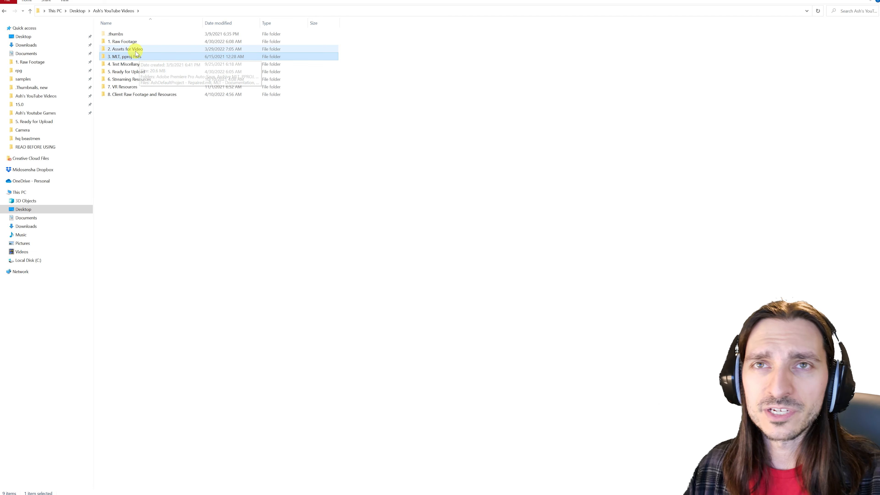
pyautogui.click(134, 66)
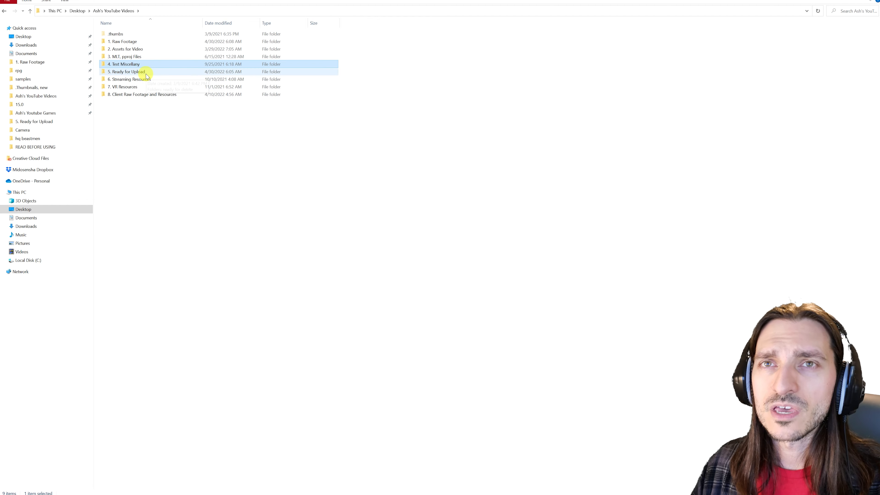
pyautogui.doubleClick(144, 73)
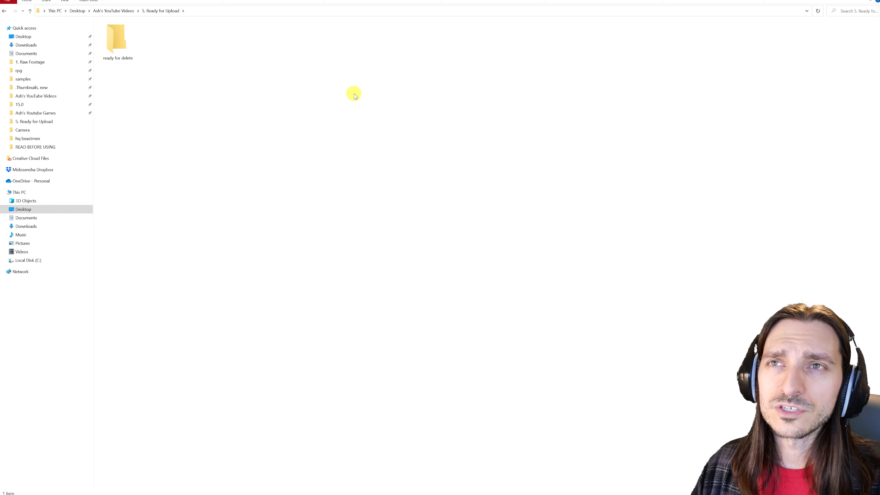
pyautogui.click(31, 11)
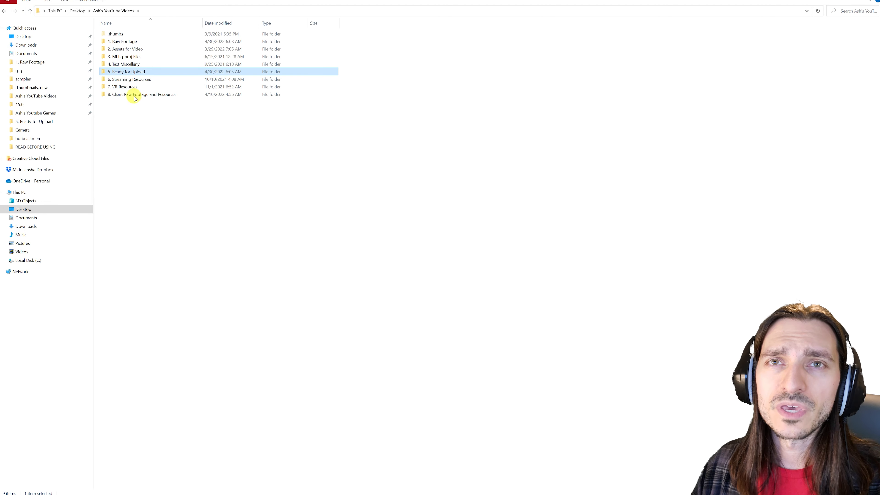
# - View the contents of 6. Streaming Resources and point out the 8. Client Raw Footage and Resources folder
pyautogui.doubleClick(135, 80)
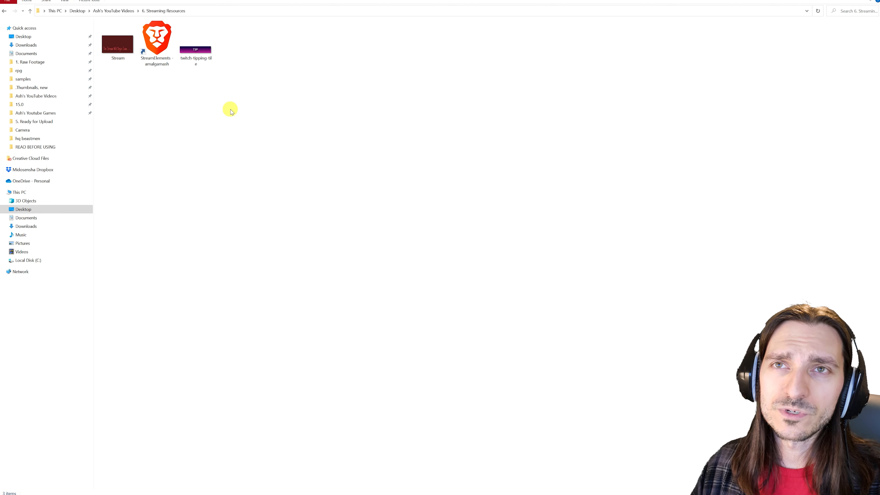
pyautogui.click(31, 12)
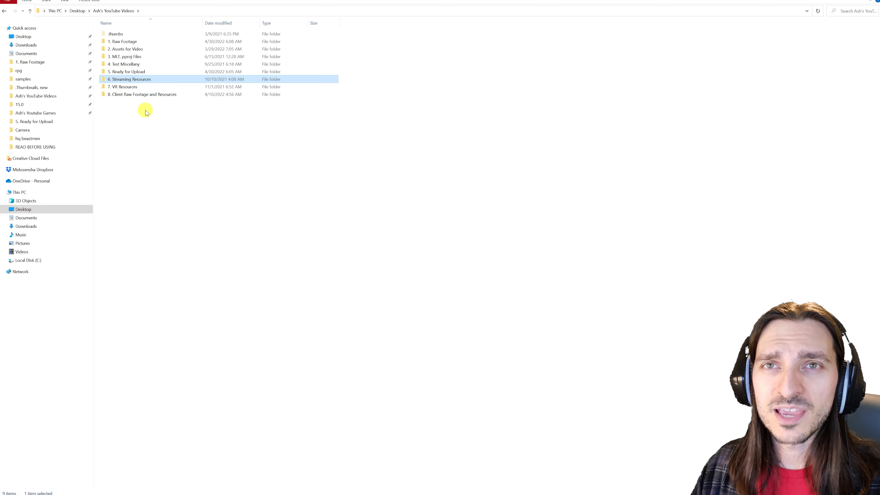
pyautogui.click(131, 95)
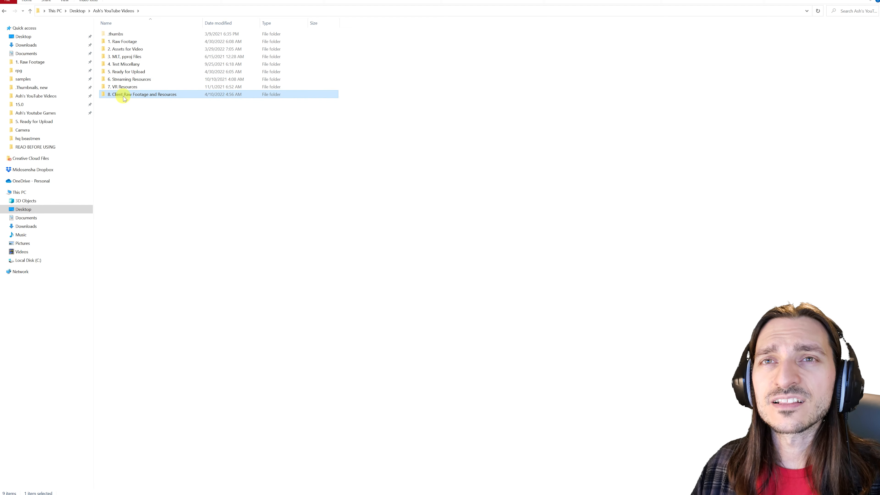
pyautogui.click(200, 154)
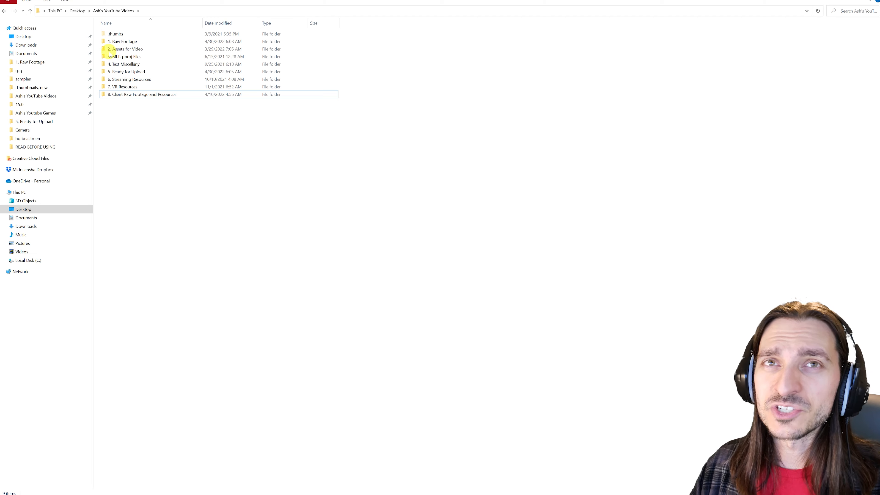
# - Go up to the Desktop to show where the YouTube videos folder sits, and reopen its 1. Raw Footage subfolder
pyautogui.click(31, 12)
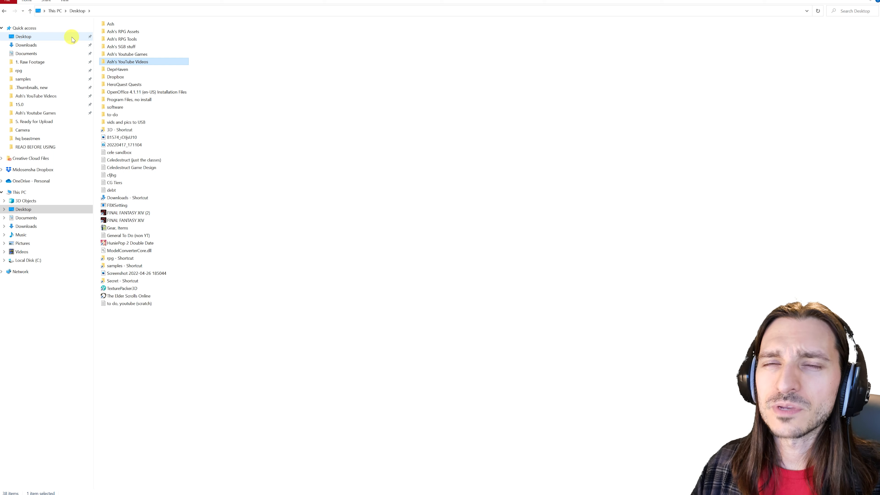
pyautogui.click(334, 209)
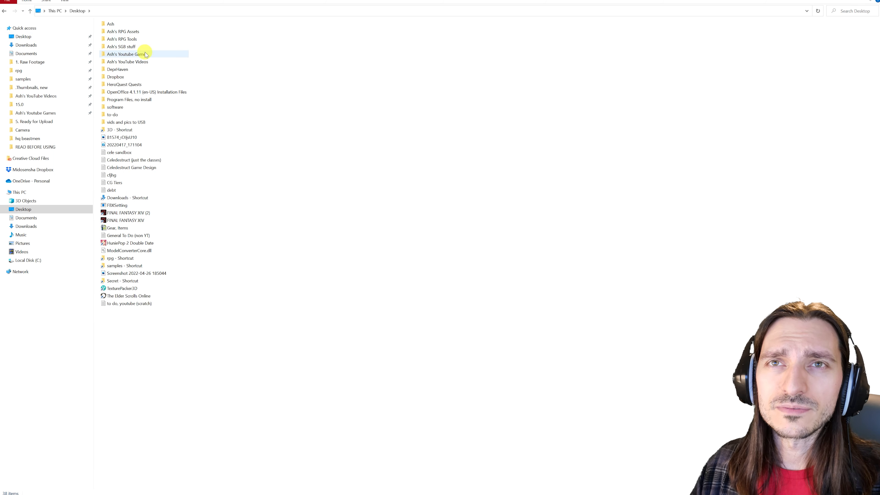
pyautogui.moveTo(152, 56)
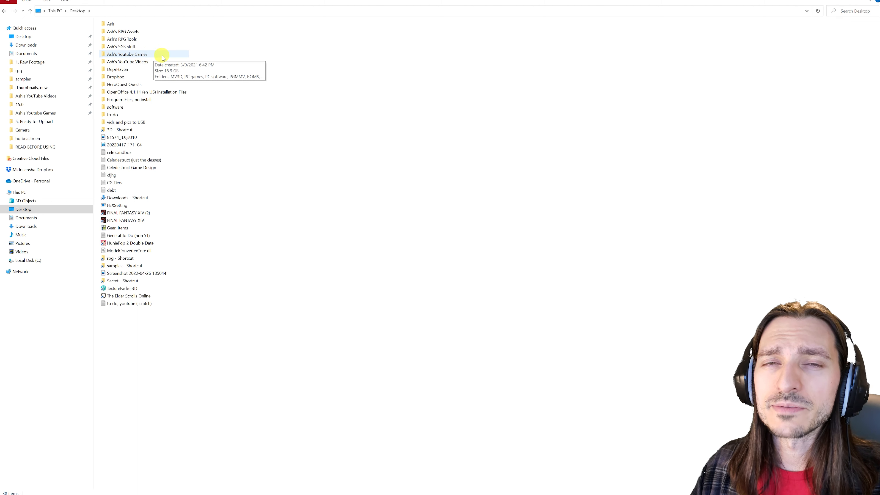
pyautogui.doubleClick(151, 61)
pyautogui.click(142, 42)
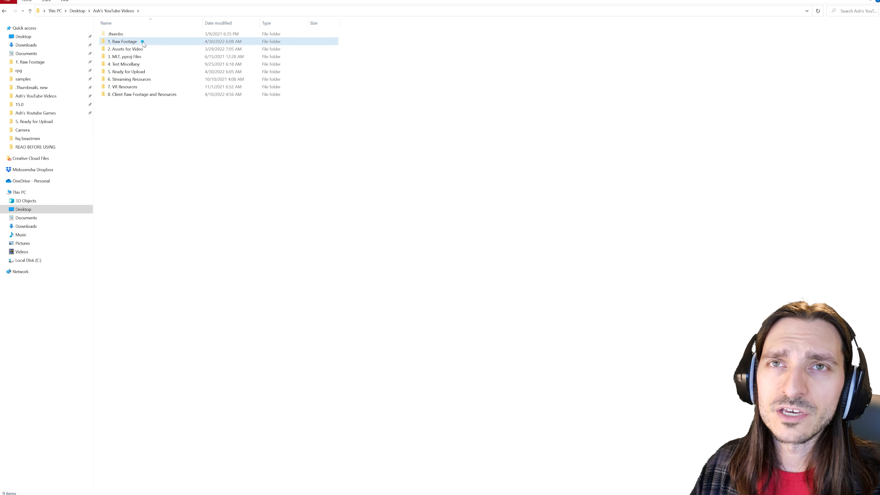
pyautogui.doubleClick(142, 42)
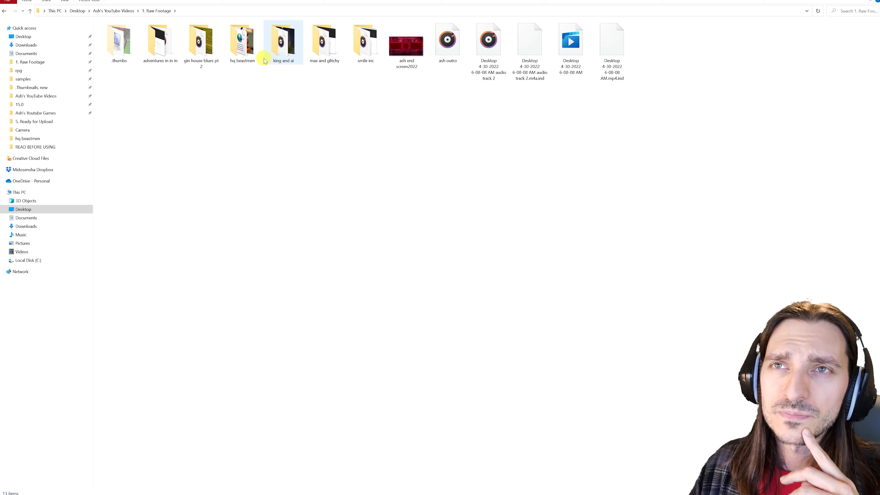
# - Open the gin house blues pt 2 folder, examine its camera video, gameplay video and separate audio track, and return to 1. Raw Footage
pyautogui.doubleClick(196, 38)
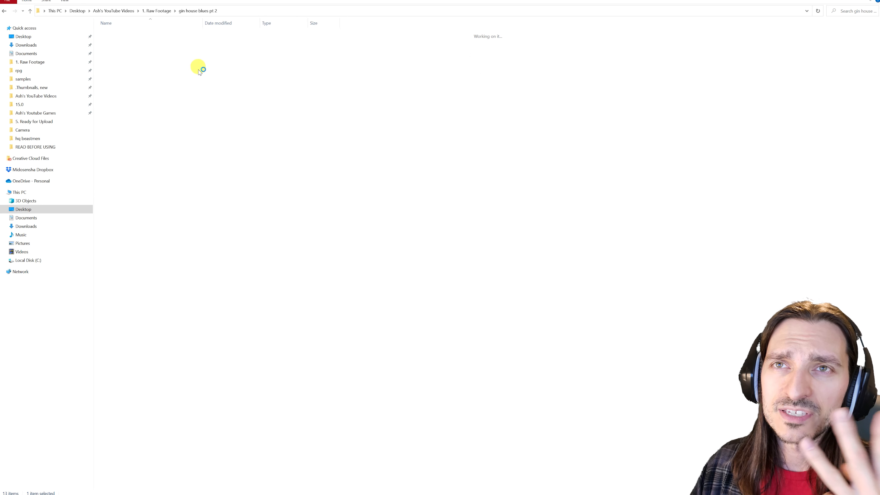
pyautogui.click(118, 45)
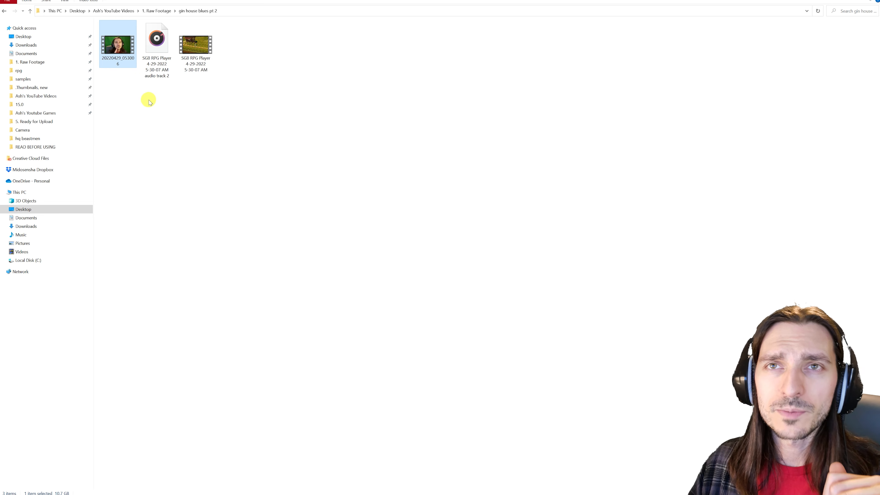
pyautogui.click(147, 101)
pyautogui.click(202, 65)
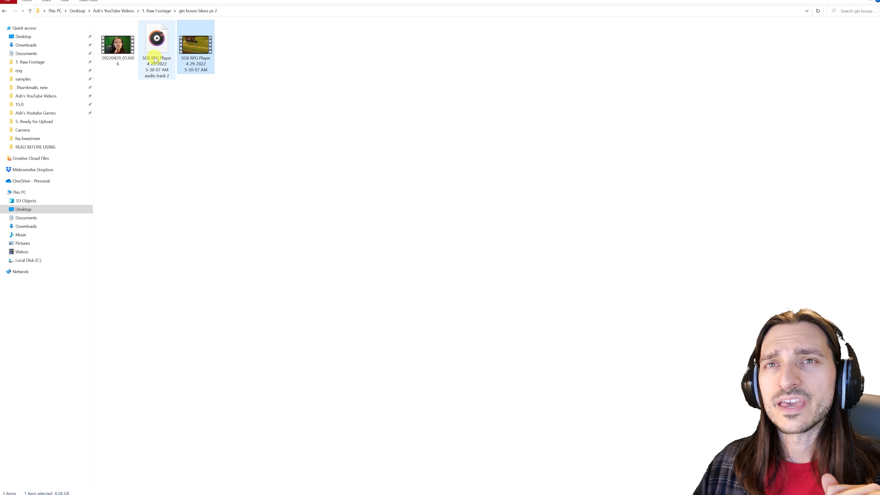
pyautogui.click(173, 71)
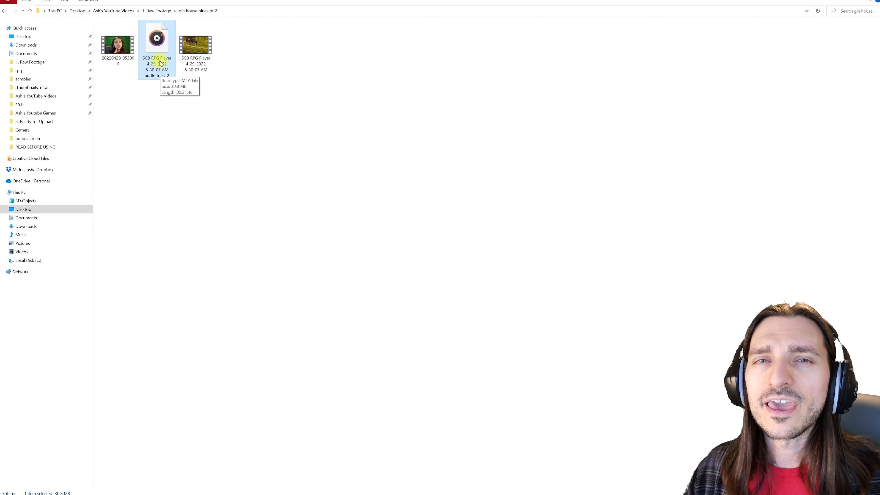
pyautogui.click(30, 11)
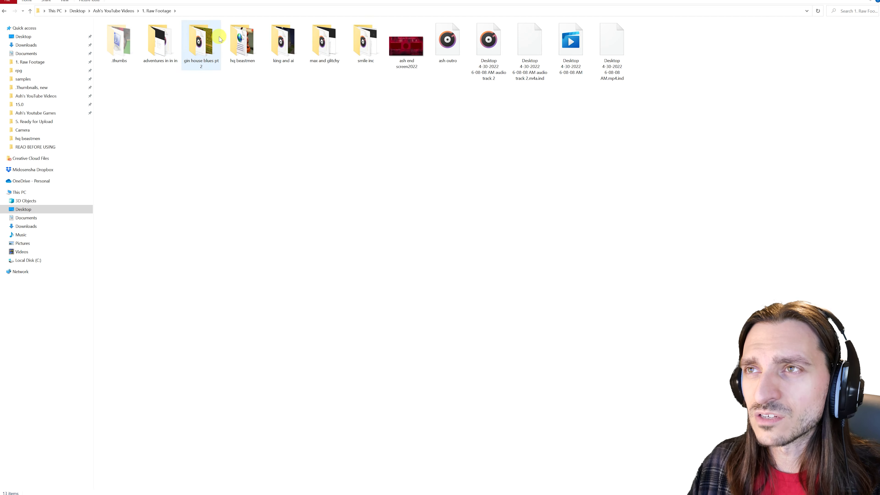
# - Switch back to Premiere Pro and select the 1. Raw Footage favorite in the Media Browser
pyautogui.moveTo(251, 48)
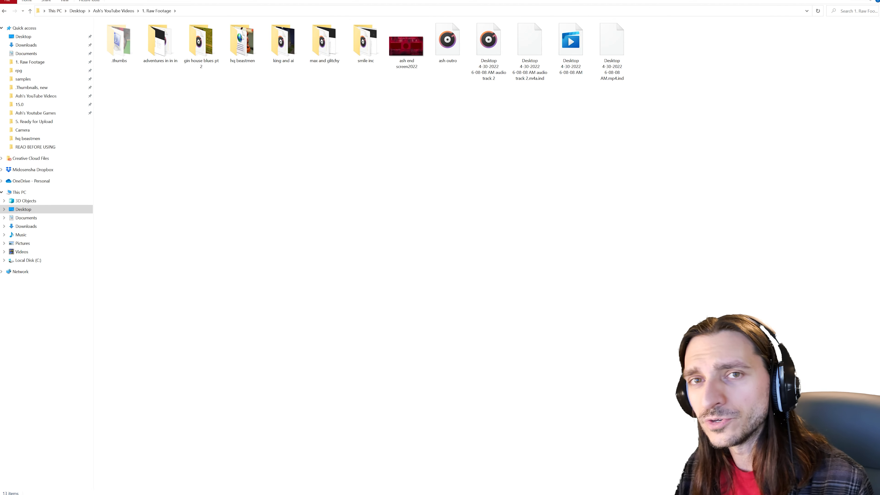
pyautogui.hotkey('alt', 'Tab')
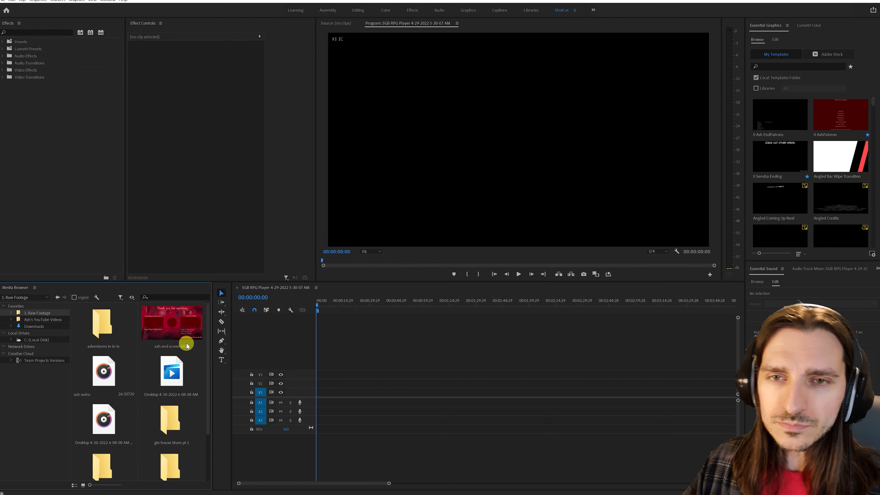
pyautogui.click(43, 313)
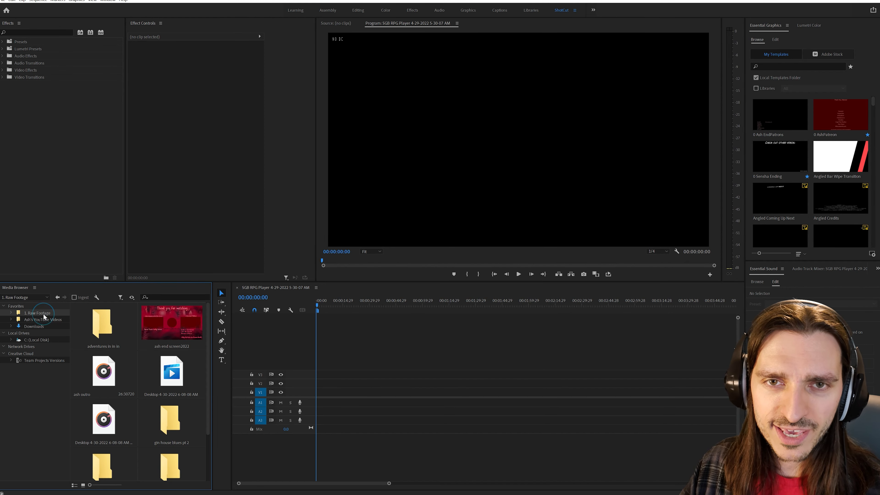
# - Browse from the YouTube Videos favorite through 1. Raw Footage into the gin house blues pt 2 folder
pyautogui.click(52, 319)
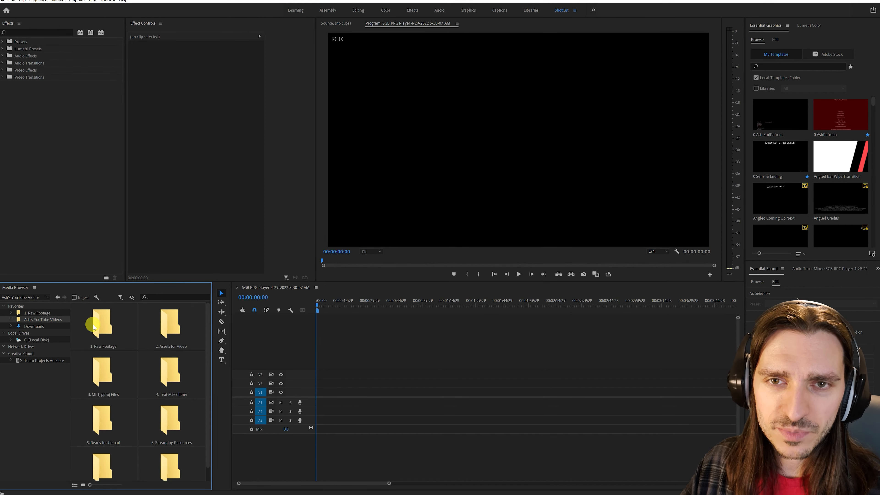
pyautogui.doubleClick(126, 328)
pyautogui.doubleClick(169, 416)
# - Place the gameplay video on V1 and the camera video 20220429_053006 on V2, both starting at the beginning of the sequence
pyautogui.moveTo(184, 323); pyautogui.dragTo(325, 385)
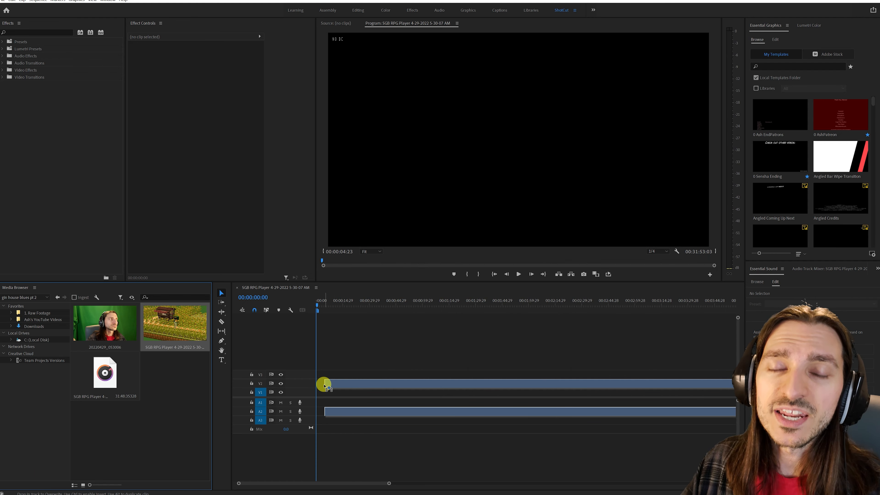
pyautogui.moveTo(325, 384); pyautogui.dragTo(301, 396)
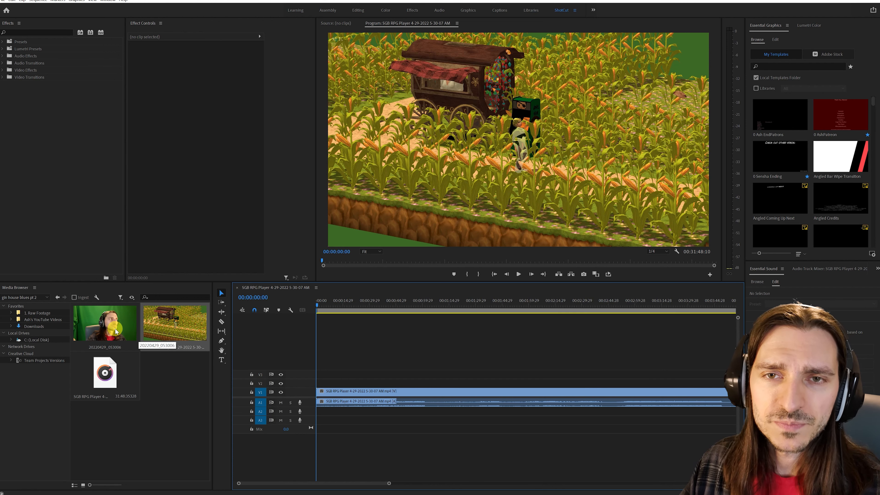
pyautogui.moveTo(114, 327); pyautogui.dragTo(330, 376)
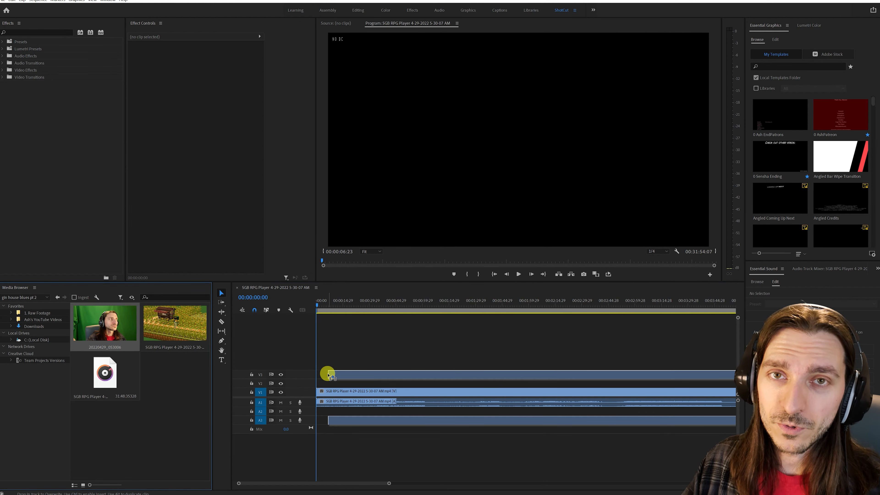
pyautogui.moveTo(330, 376); pyautogui.dragTo(309, 383)
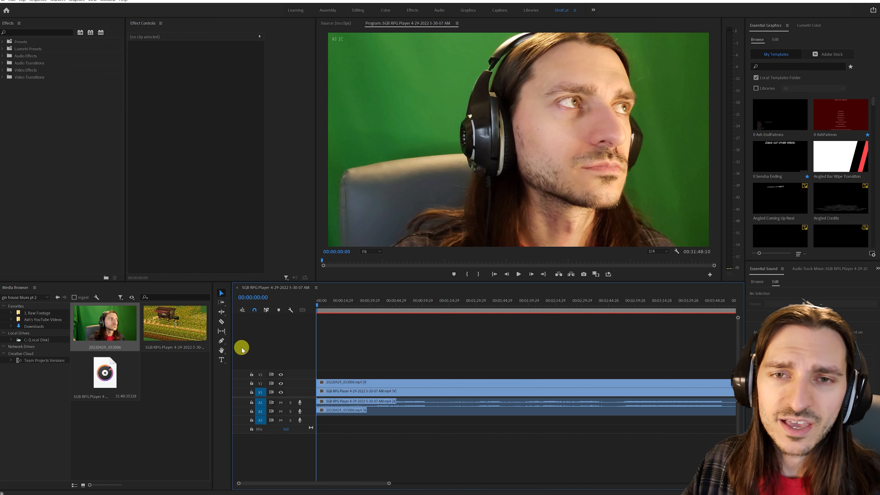
# - Add the separate audio track file to A3 at the sequence start and expand all timeline tracks to show thumbnails and waveforms
pyautogui.click(106, 372)
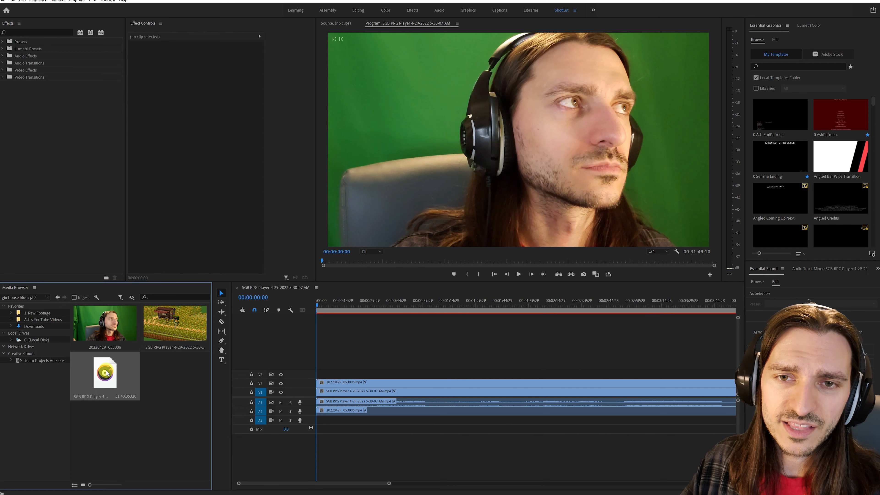
pyautogui.moveTo(106, 372); pyautogui.dragTo(315, 425)
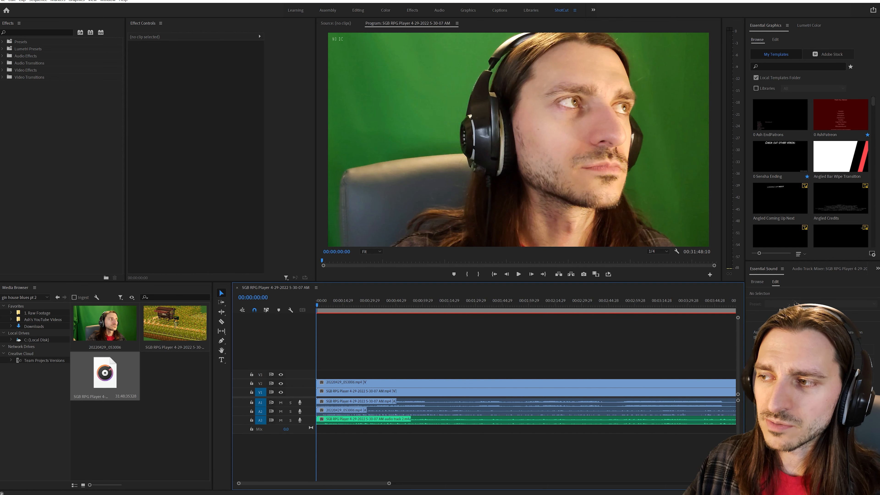
pyautogui.click(290, 309)
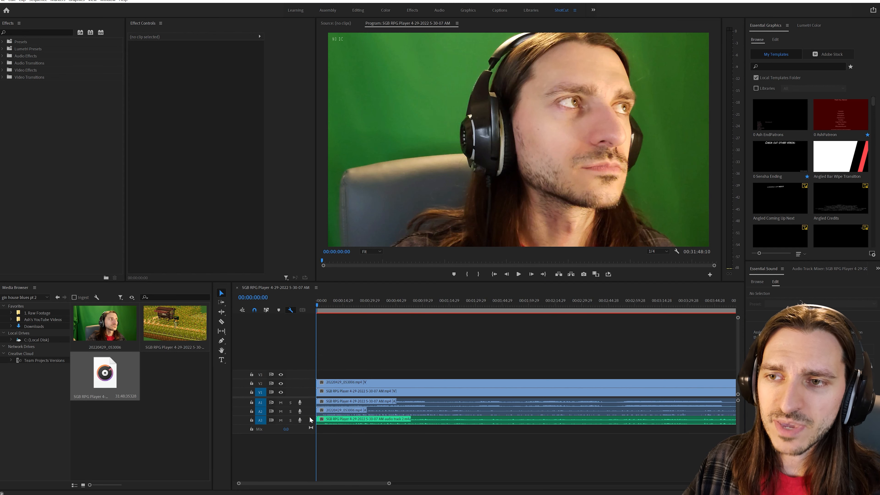
pyautogui.click(309, 418)
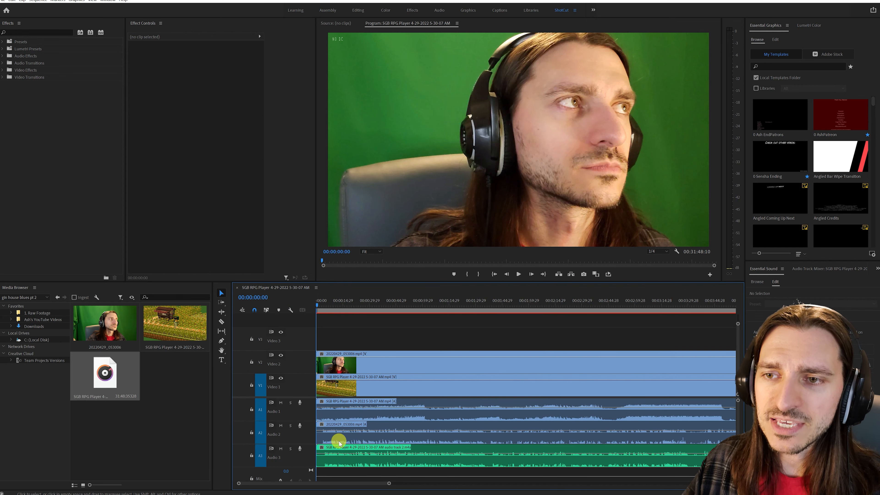
# - Compare the opening waveforms and shift only the camera clip's audio on A2 one second later to line up with A3
pyautogui.click(323, 307)
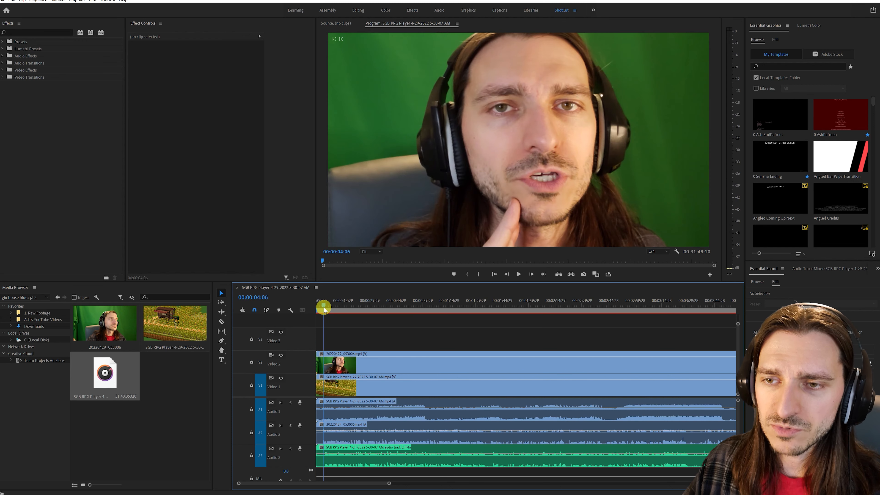
pyautogui.click(322, 307)
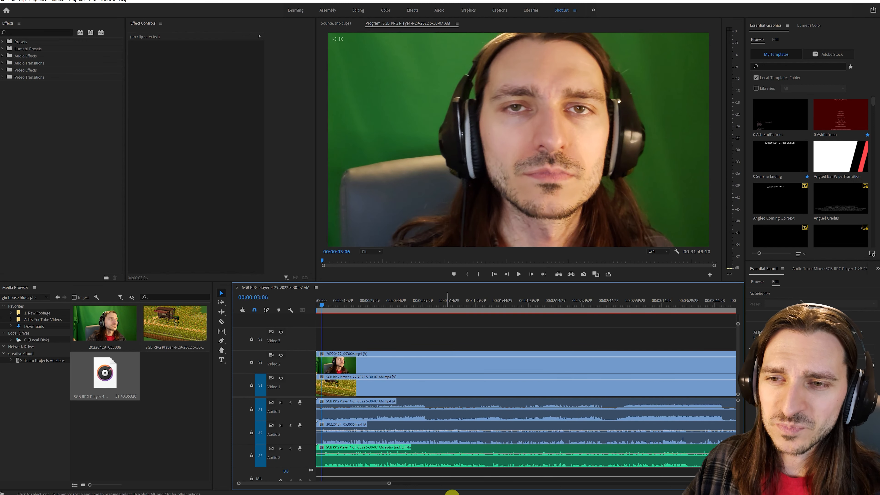
pyautogui.moveTo(387, 482); pyautogui.dragTo(331, 482)
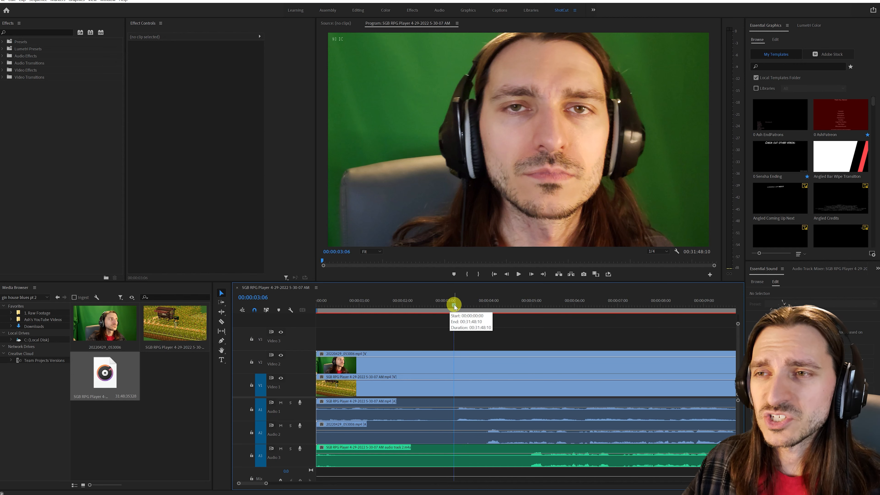
pyautogui.moveTo(471, 308); pyautogui.dragTo(506, 317)
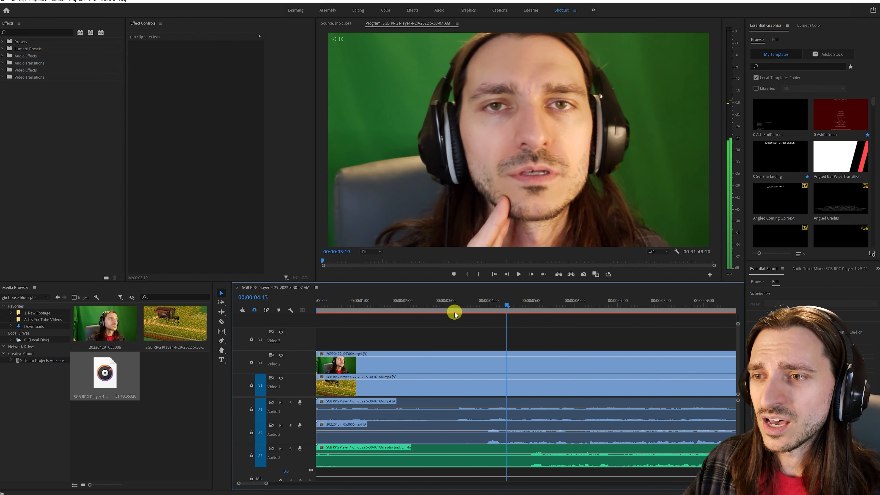
pyautogui.click(454, 312)
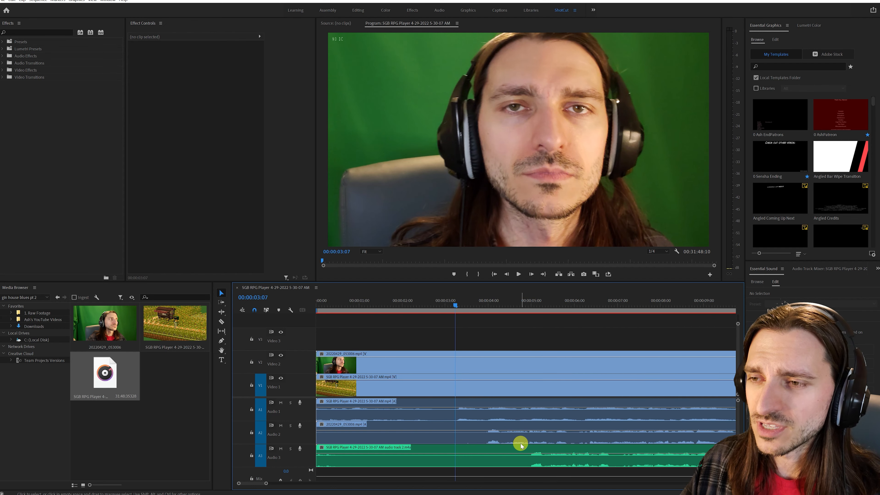
pyautogui.moveTo(522, 443); pyautogui.dragTo(563, 437)
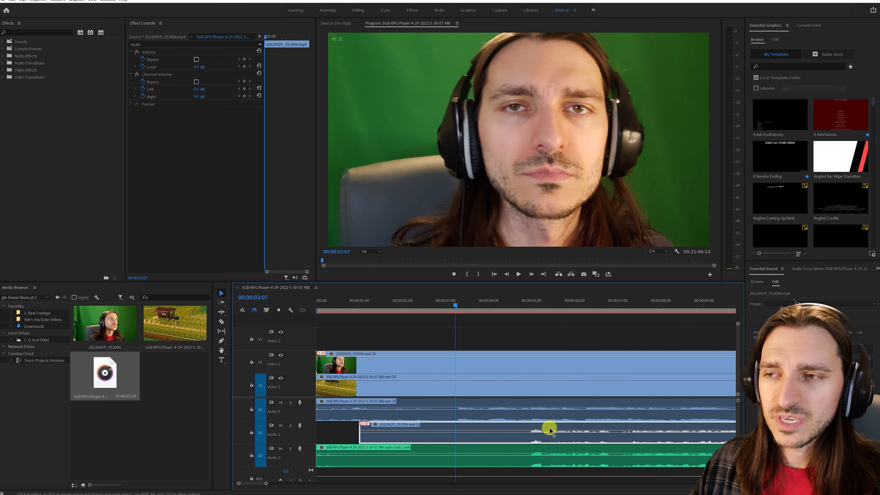
# - Shift the camera video on V2 one second later to match its audio, and delete the camera audio from A2
pyautogui.click(525, 311)
pyautogui.moveTo(526, 311); pyautogui.dragTo(528, 311)
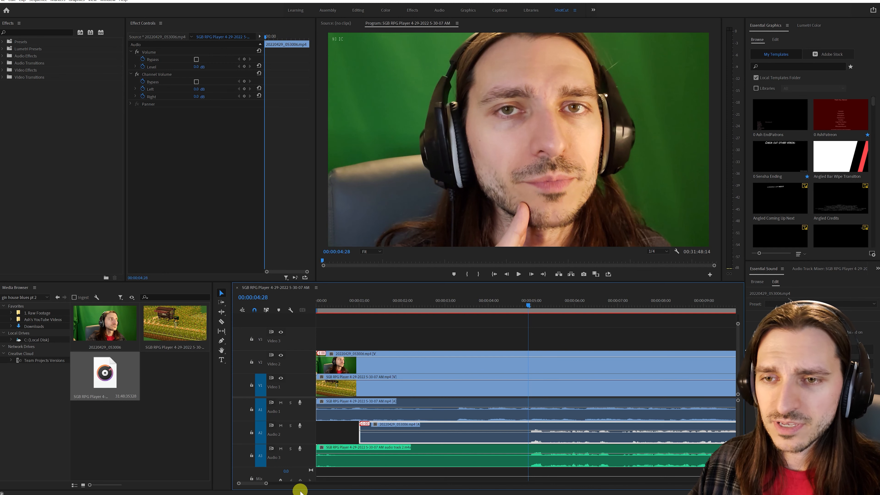
pyautogui.moveTo(266, 484)
pyautogui.mouseDown()
pyautogui.moveTo(513, 485)
pyautogui.moveTo(485, 488)
pyautogui.moveTo(535, 494)
pyautogui.moveTo(732, 485)
pyautogui.moveTo(489, 483)
pyautogui.mouseUp()
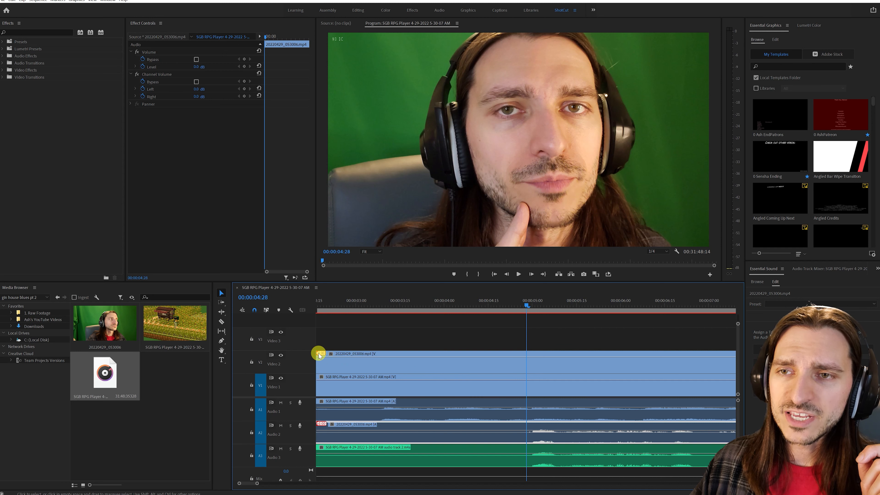
pyautogui.moveTo(321, 355); pyautogui.dragTo(443, 367)
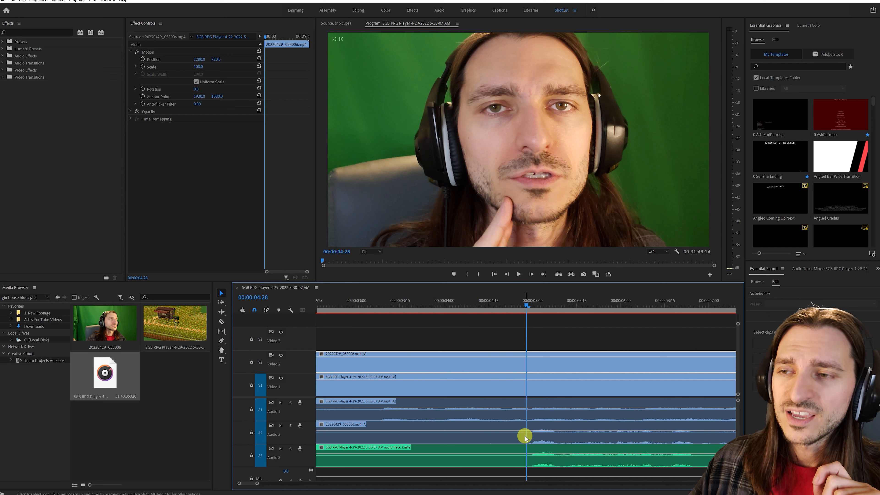
pyautogui.click(505, 436)
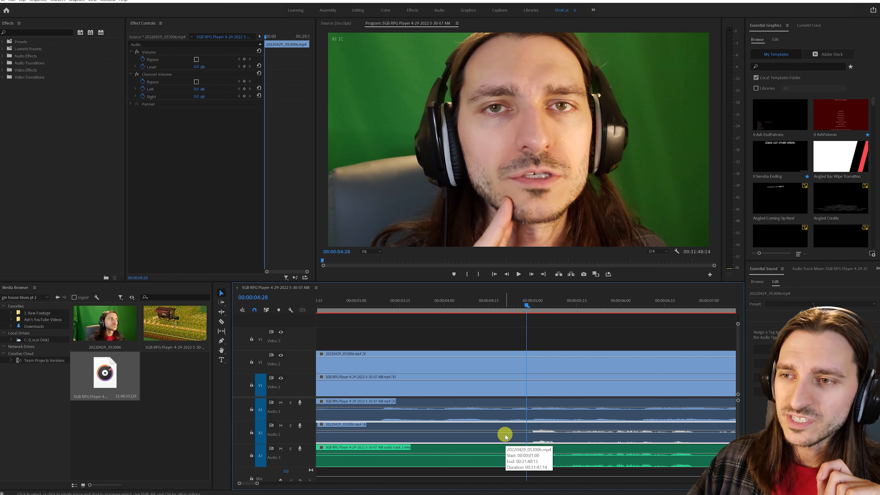
pyautogui.press('Delete')
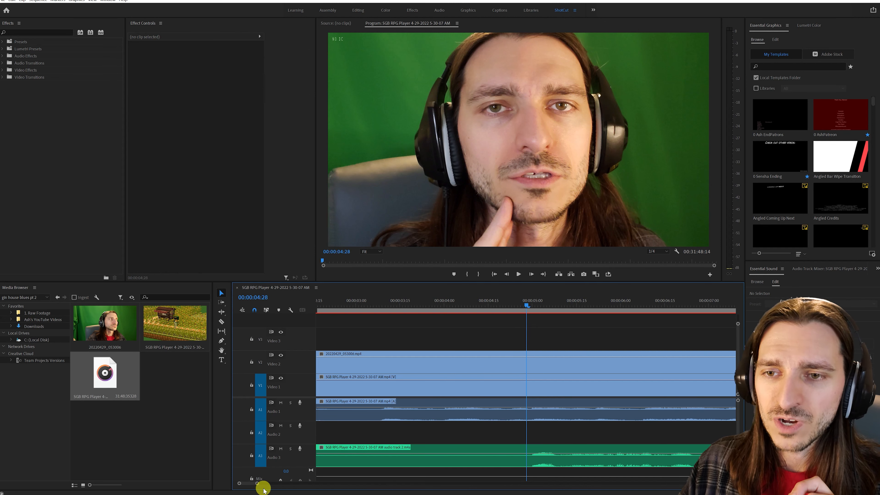
# - Cut all tracks at 00:00:04:26 and ripple delete the segments before the cut
pyautogui.moveTo(257, 484)
pyautogui.mouseDown()
pyautogui.moveTo(324, 487)
pyautogui.moveTo(266, 484)
pyautogui.mouseUp()
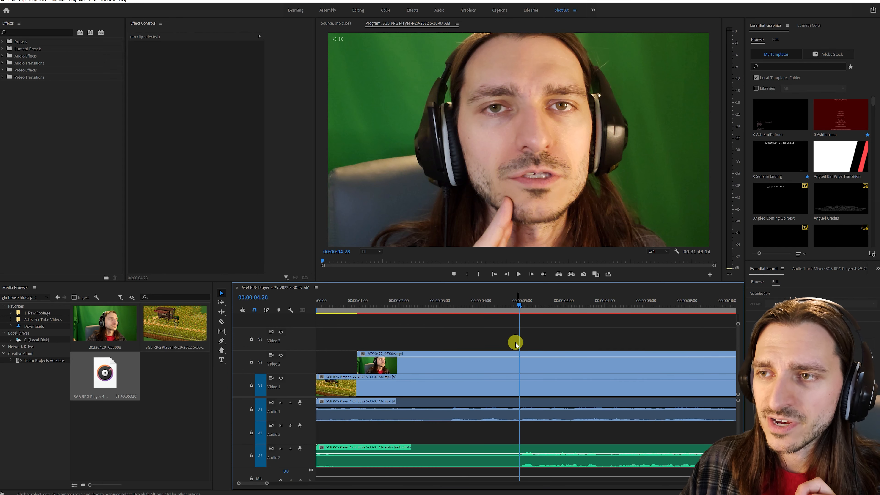
pyautogui.click(519, 305)
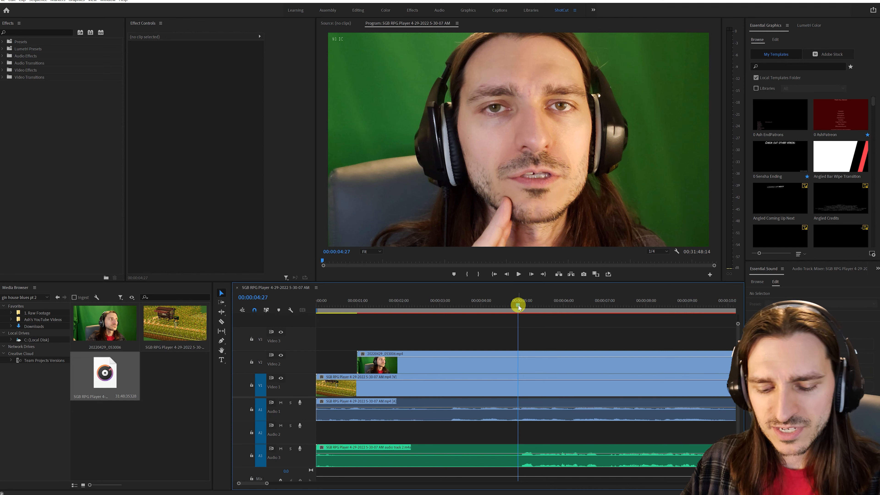
pyautogui.click(516, 305)
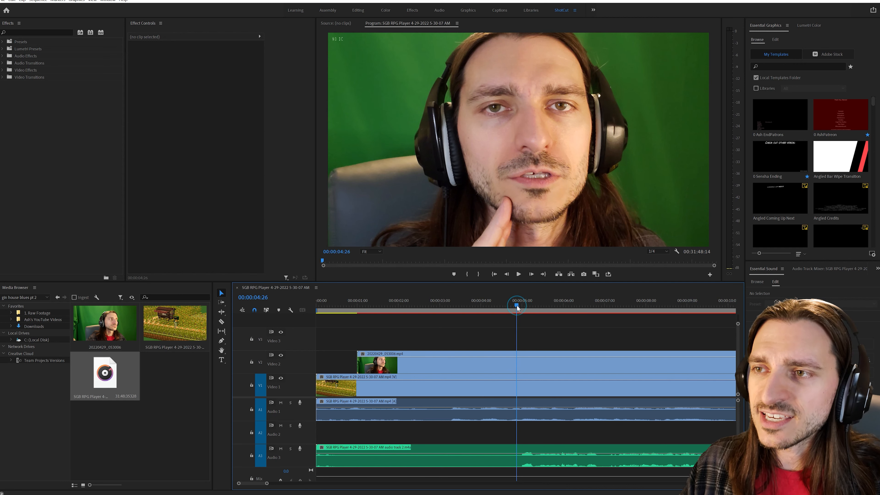
pyautogui.hotkey('ctrl', 'shift', 'k')
pyautogui.moveTo(476, 333); pyautogui.dragTo(404, 451)
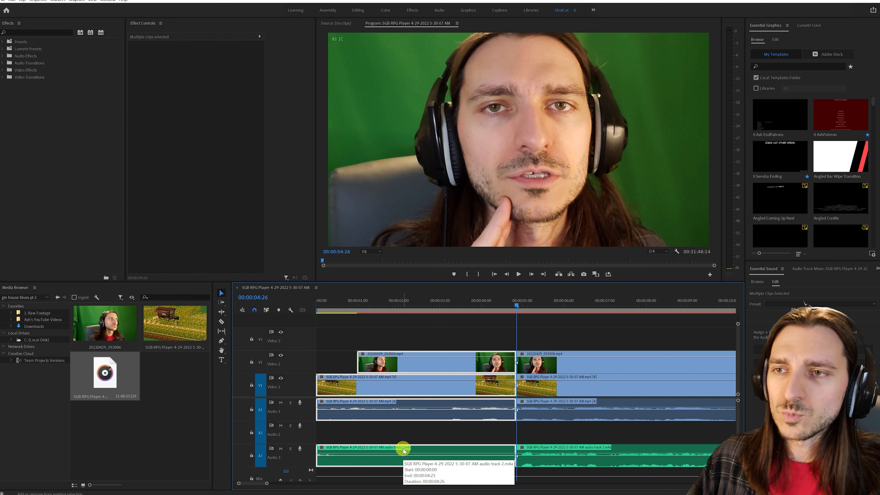
pyautogui.hotkey('shift', 'Delete')
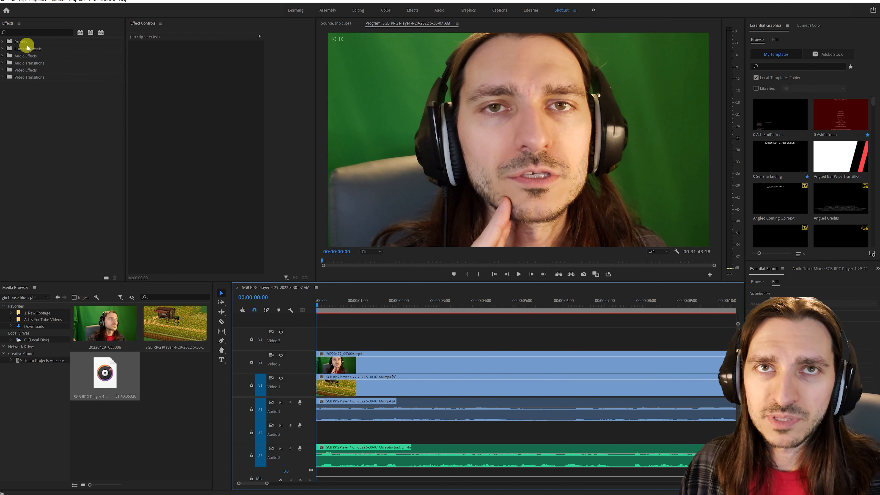
# - Apply the 1 FACE (Key, Scale, Anchor, Crop) preset to the camera clip on V2
pyautogui.click(3, 42)
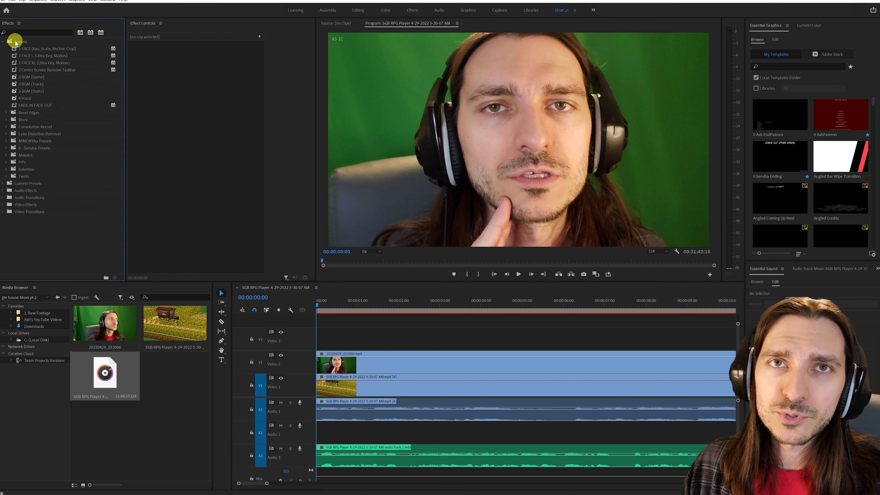
pyautogui.moveTo(33, 48); pyautogui.dragTo(33, 45)
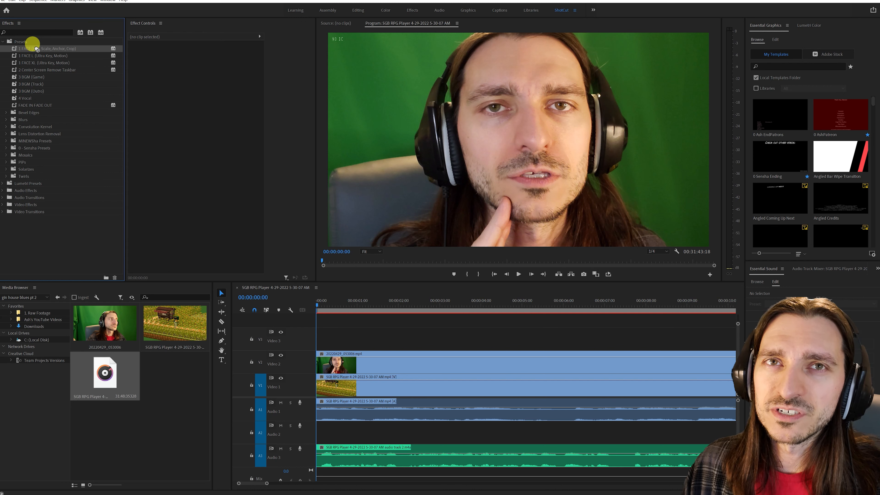
pyautogui.moveTo(32, 44); pyautogui.dragTo(37, 48)
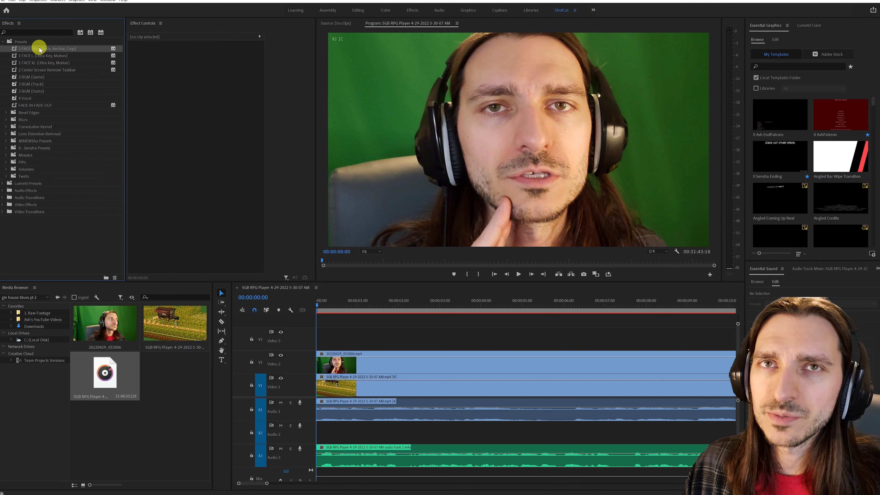
pyautogui.moveTo(41, 48); pyautogui.dragTo(417, 367)
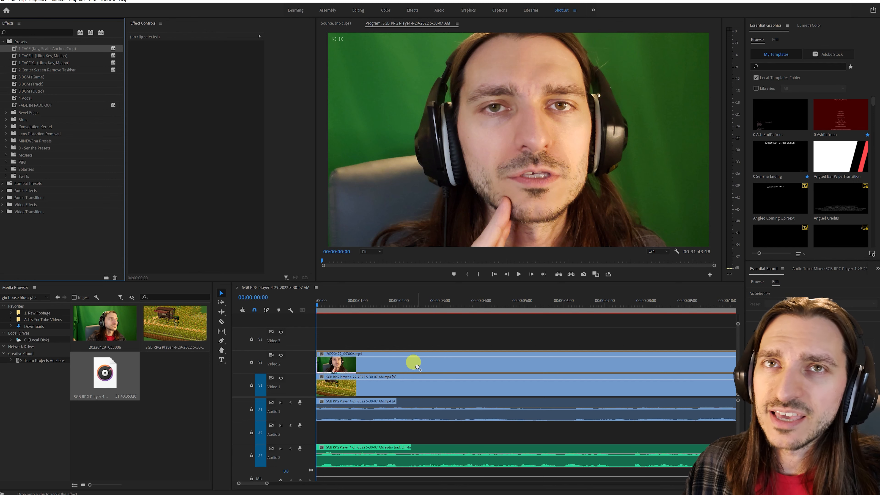
pyautogui.moveTo(418, 367); pyautogui.dragTo(420, 364)
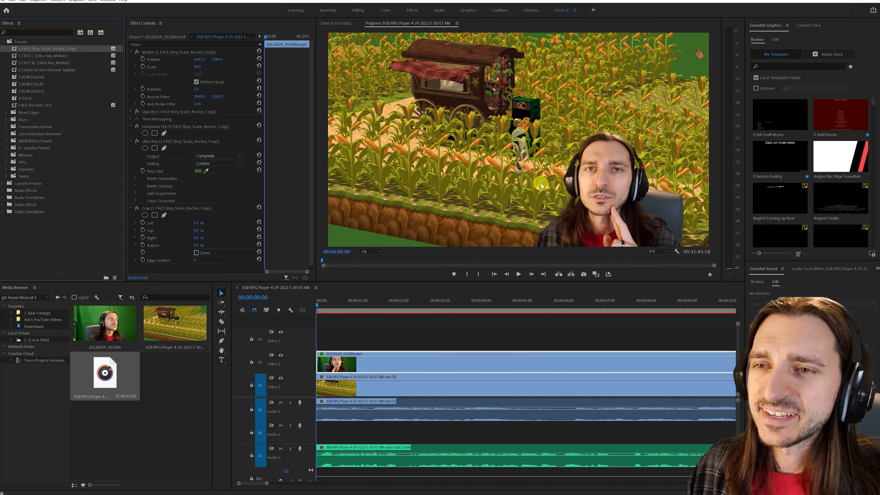
# - Set the camera clip's scale to 30 and move its horizontal position to about 2744
pyautogui.click(608, 188)
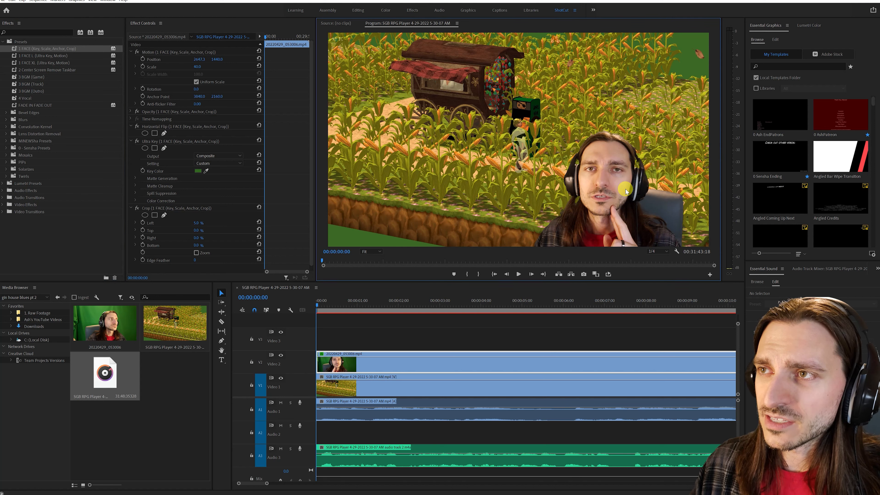
pyautogui.click(462, 368)
pyautogui.click(595, 209)
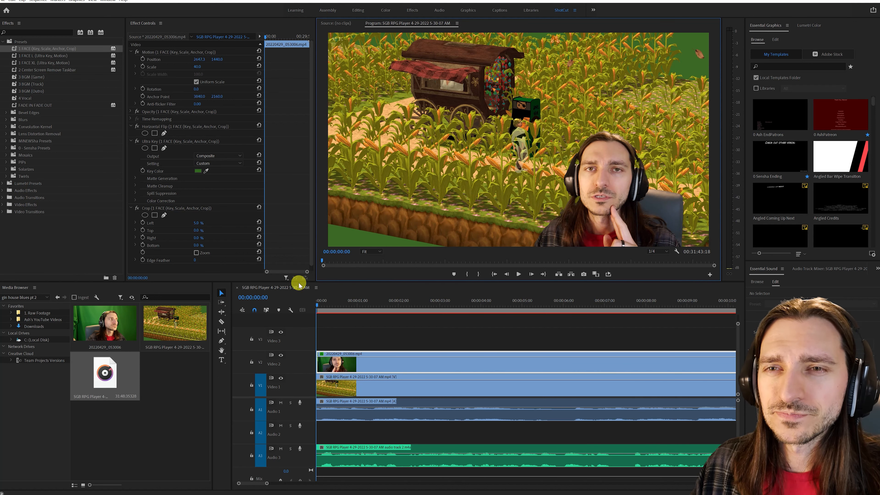
pyautogui.click(198, 67)
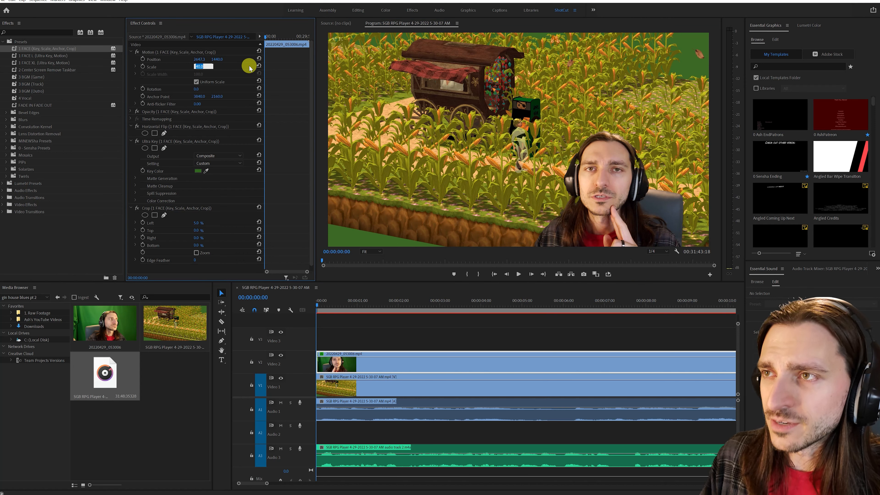
pyautogui.write('30')
pyautogui.press('Return')
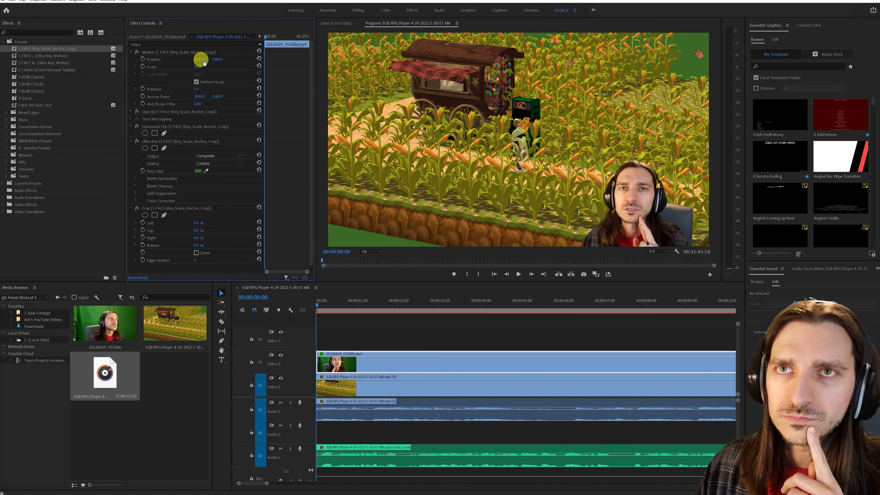
pyautogui.moveTo(197, 61); pyautogui.dragTo(267, 60)
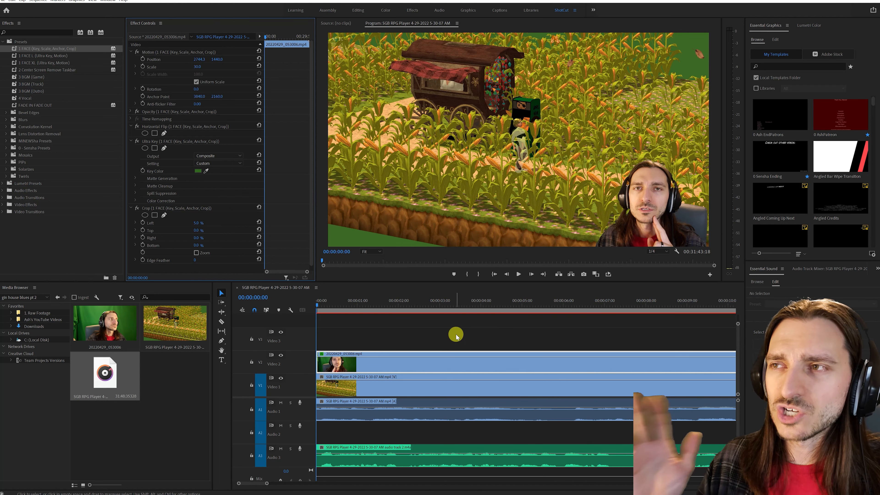
# - Save the project and play back the opening seconds to check the keyed facecam over the gameplay
pyautogui.hotkey('ctrl', 's')
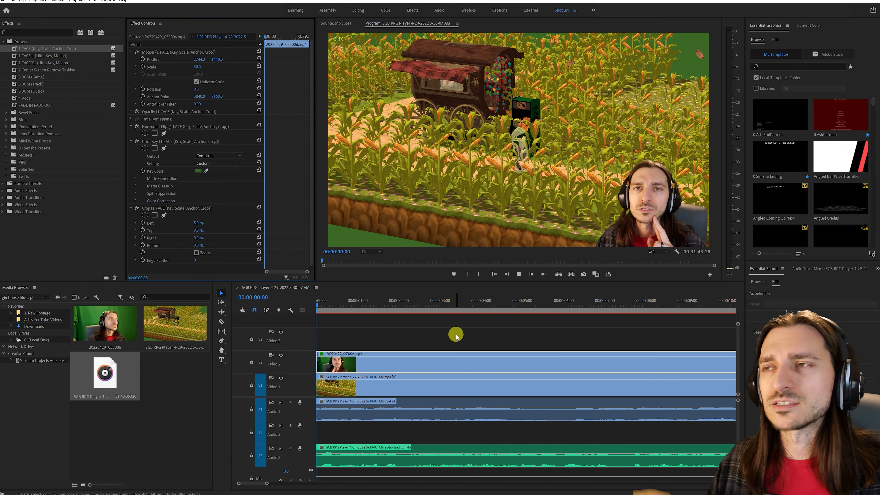
pyautogui.press('space')
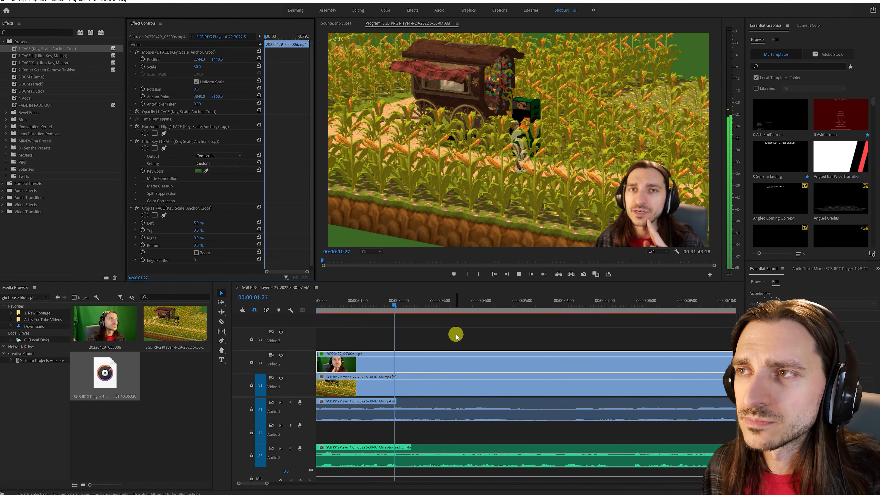
pyautogui.press('space')
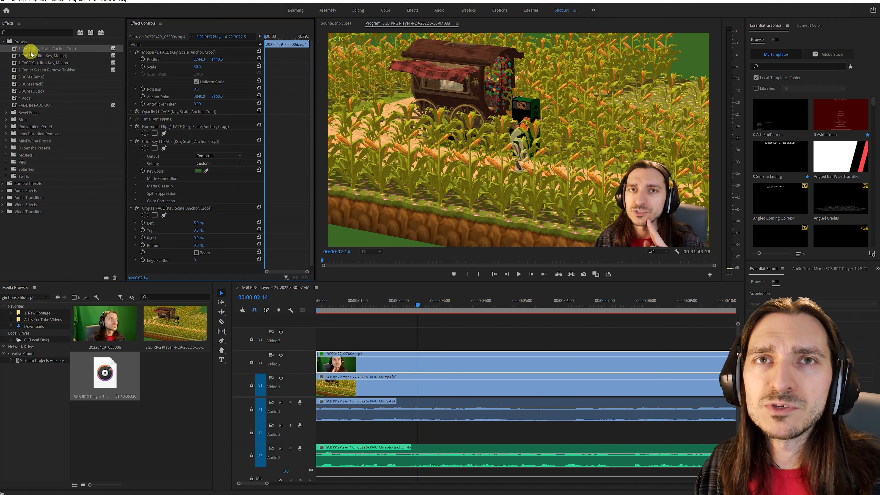
# - Apply the 3 BGM (Game) preset to the gameplay audio clip on A1 and play it back to check the sound
pyautogui.click(30, 77)
pyautogui.moveTo(308, 283); pyautogui.dragTo(475, 412)
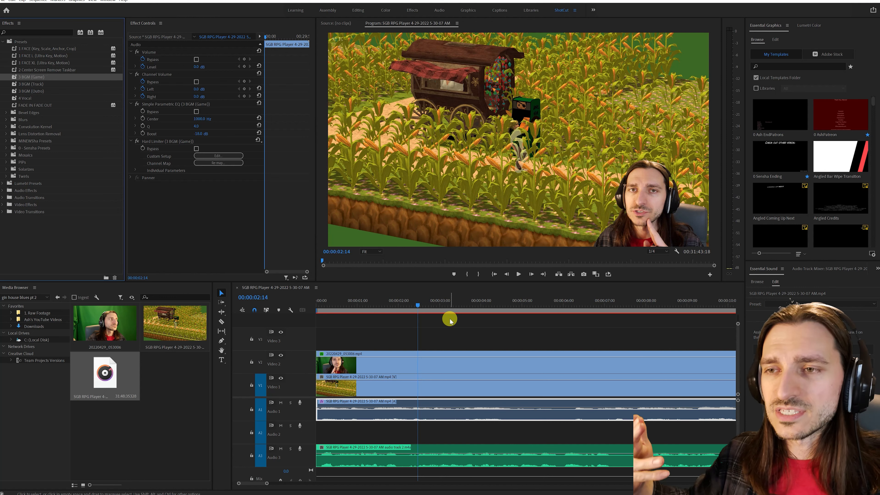
pyautogui.press('space')
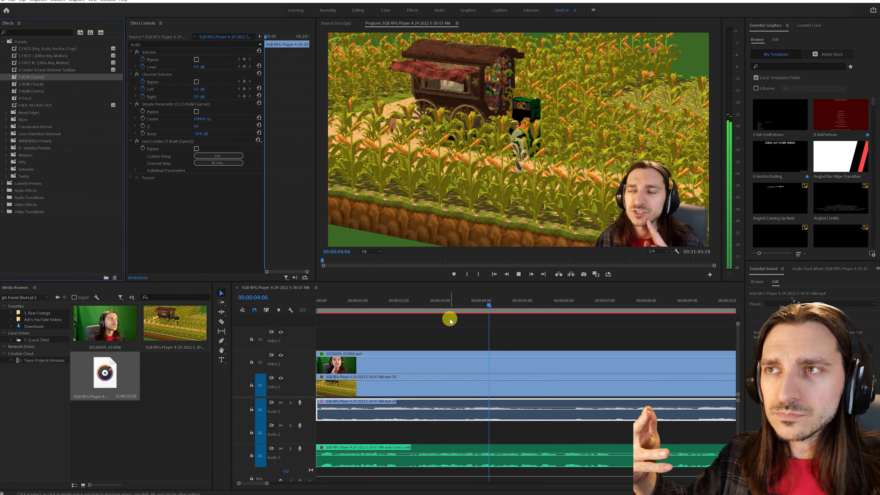
pyautogui.press('space')
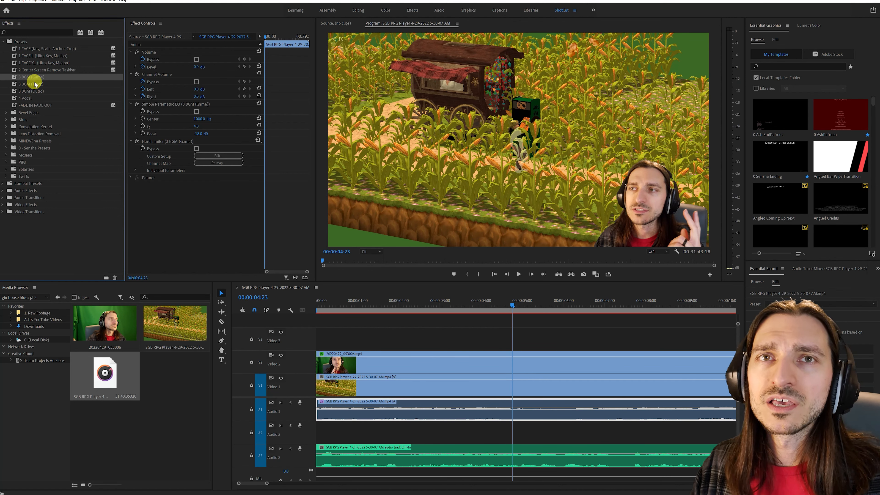
# - Apply the 4 Vocal preset to the microphone audio clip on A3 and listen to the opening
pyautogui.click(27, 99)
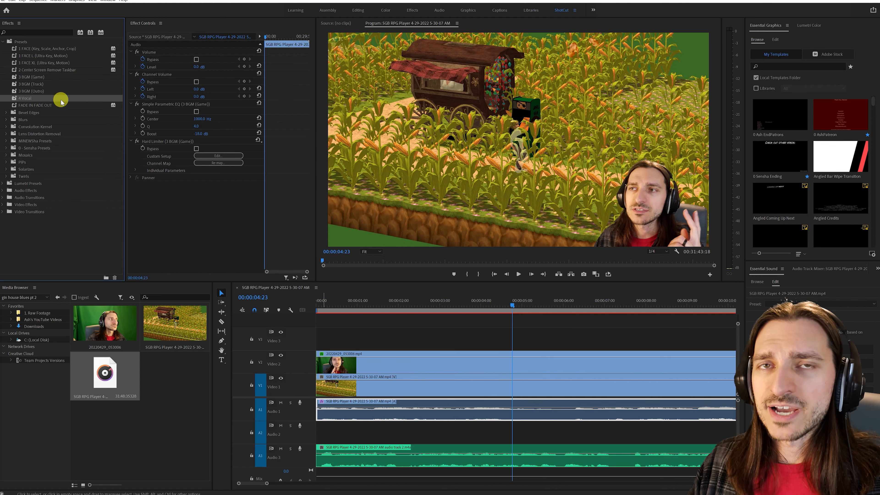
pyautogui.moveTo(26, 98); pyautogui.dragTo(464, 455)
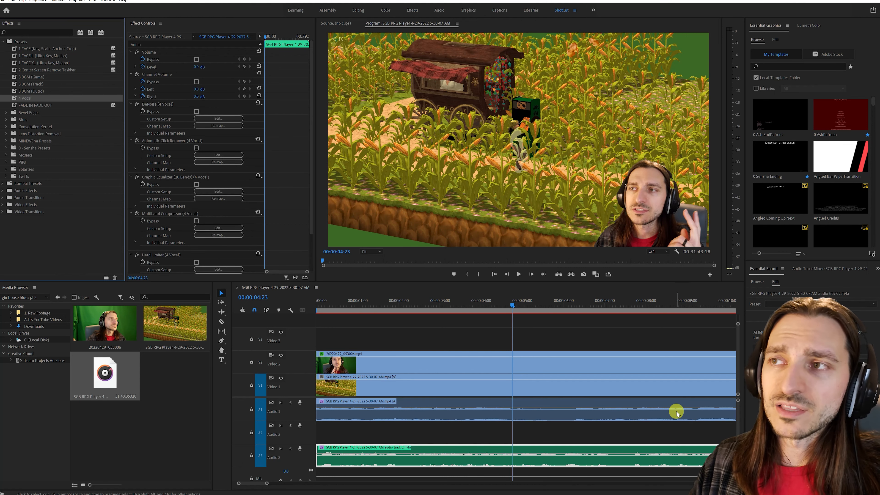
pyautogui.moveTo(349, 306); pyautogui.dragTo(237, 311)
pyautogui.press('space')
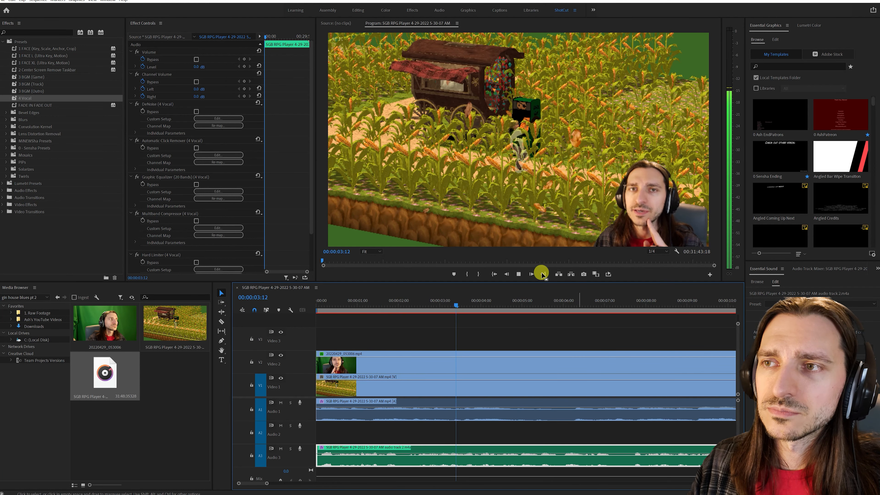
pyautogui.click(518, 274)
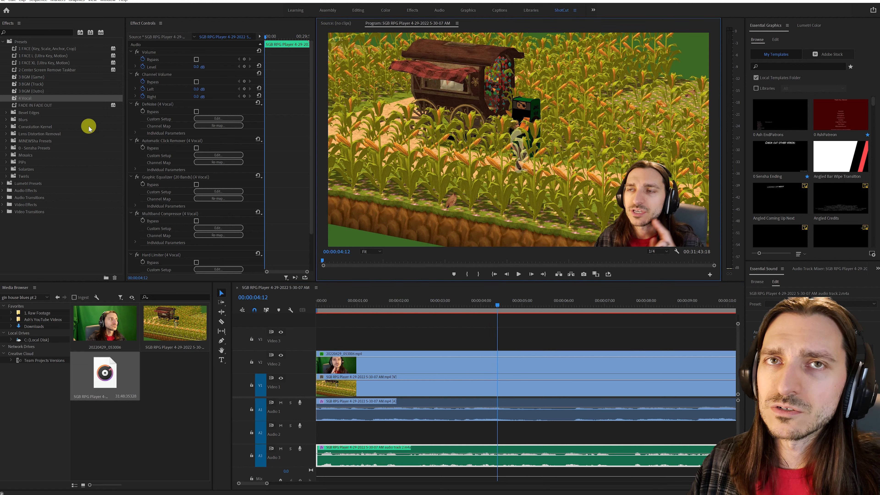
# - Remove the effect attributes from the microphone audio clip on A3 and listen to the unprocessed voice
pyautogui.rightClick(460, 463)
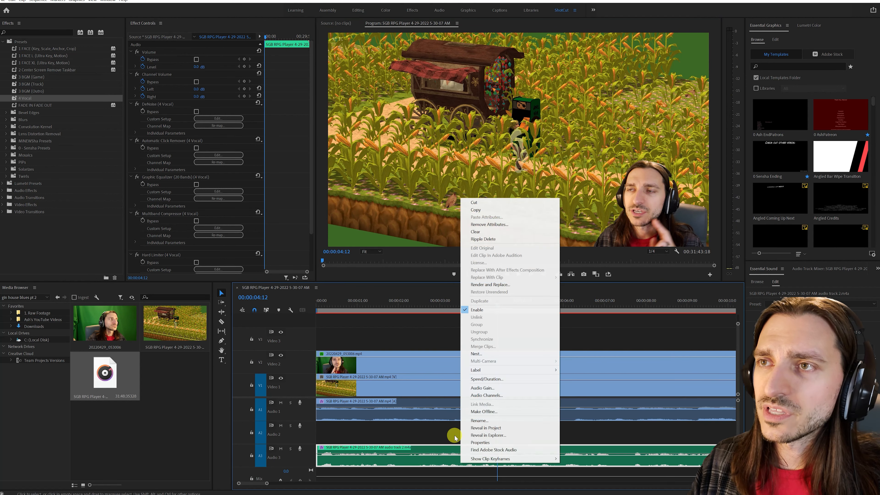
pyautogui.click(486, 224)
pyautogui.click(458, 333)
pyautogui.moveTo(355, 306); pyautogui.dragTo(284, 309)
pyautogui.press('space')
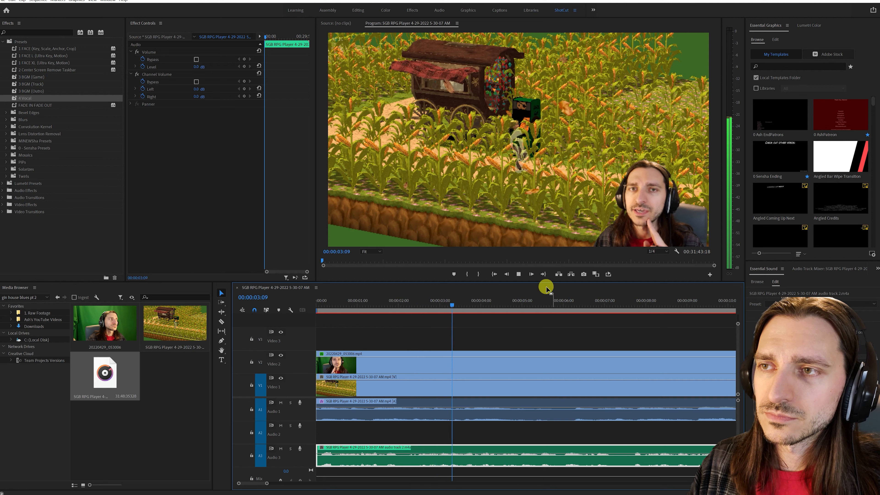
pyautogui.click(519, 276)
# - Reapply the 4 Vocal preset to the A3 microphone clip and play the opening to compare the sound
pyautogui.moveTo(74, 98); pyautogui.dragTo(379, 453)
pyautogui.moveTo(345, 305); pyautogui.dragTo(307, 305)
pyautogui.click(519, 275)
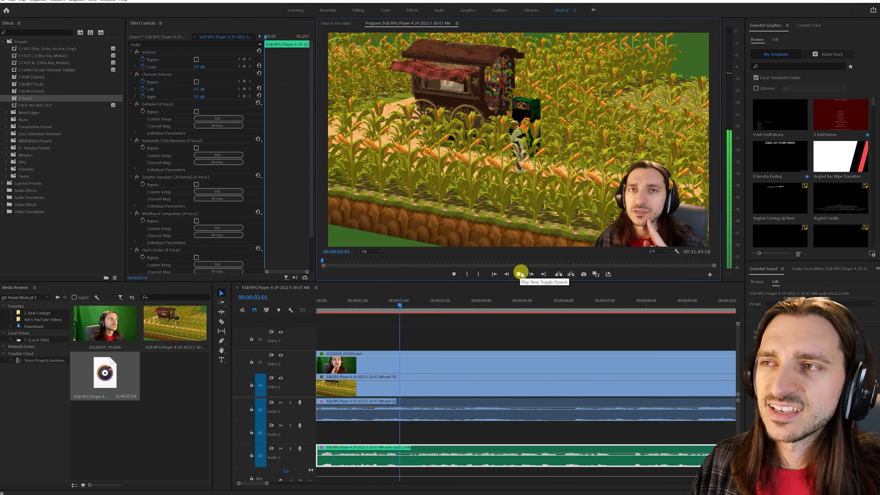
pyautogui.click(522, 270)
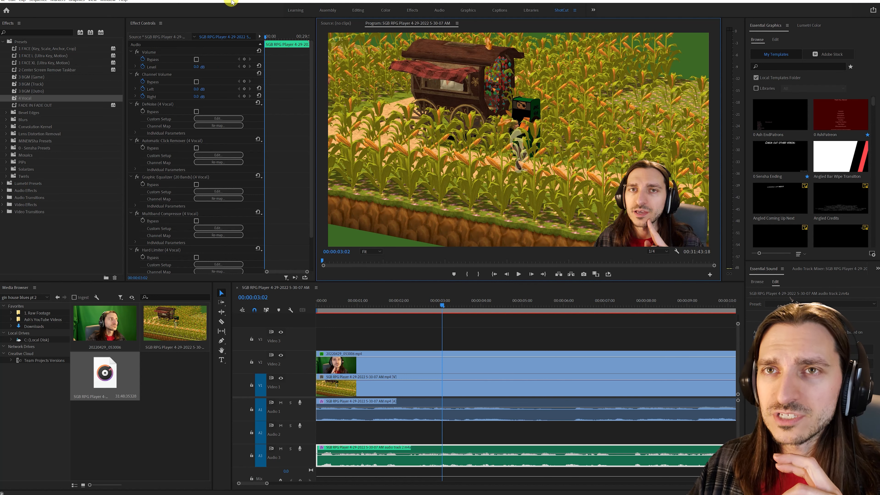
# - Review the 4 Vocal effects on the A3 clip from Automatic Click Remover to Hard Limiter, inspecting the Graphic Equalizer (20 Bands) settings
pyautogui.click(179, 141)
pyautogui.click(180, 177)
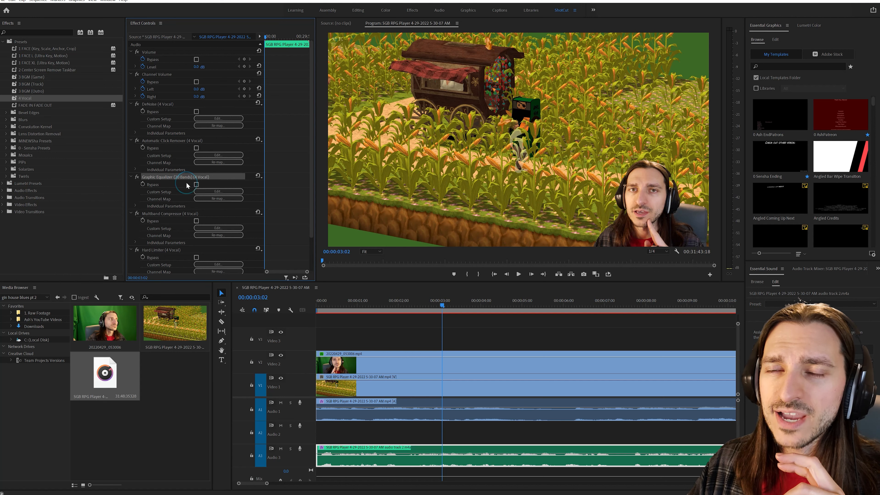
pyautogui.scroll(-1, 187, 183)
pyautogui.click(215, 170)
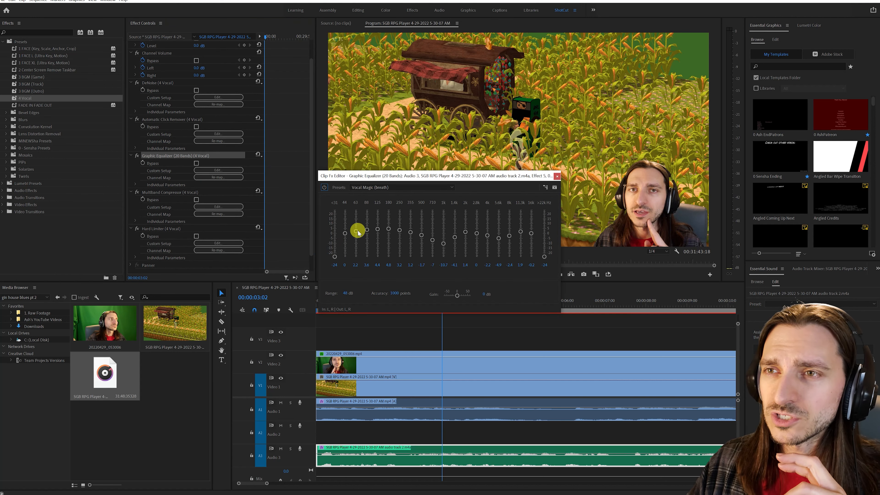
pyautogui.click(557, 176)
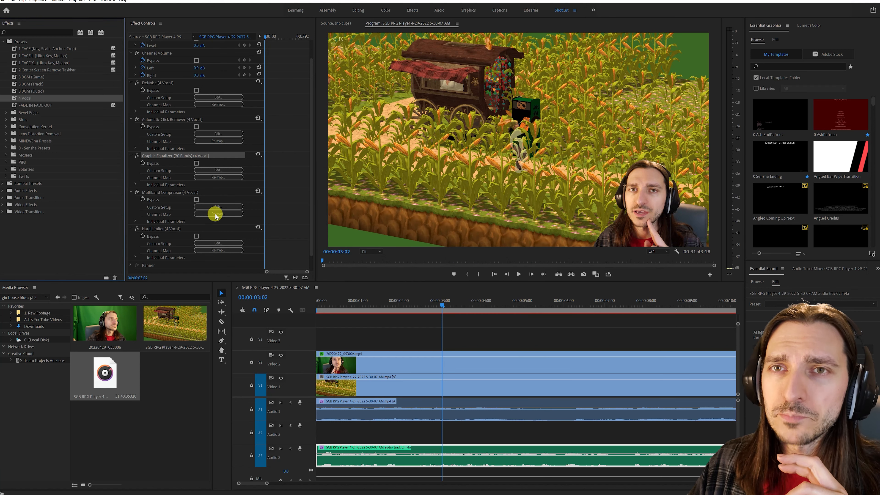
pyautogui.click(179, 194)
pyautogui.scroll(-1, 187, 192)
pyautogui.click(169, 215)
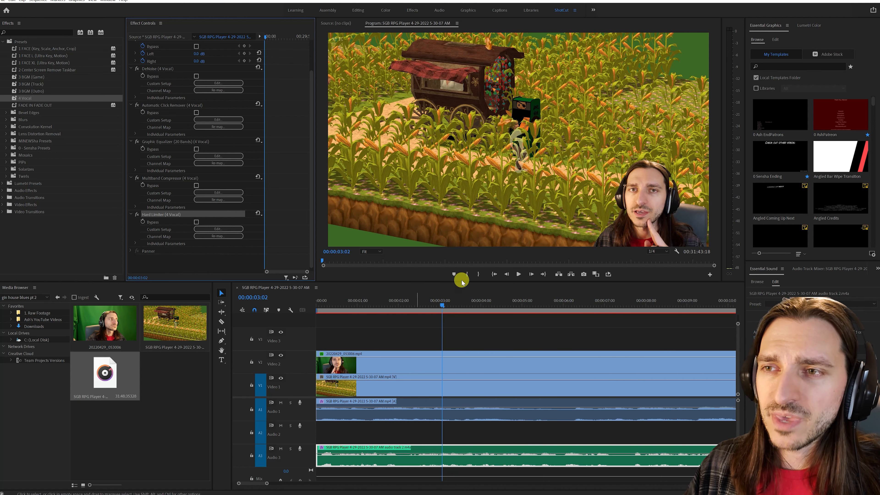
# - Skim the opening of the sequence up to 00:00:24:22, listening to the balance between game audio and voice
pyautogui.click(506, 336)
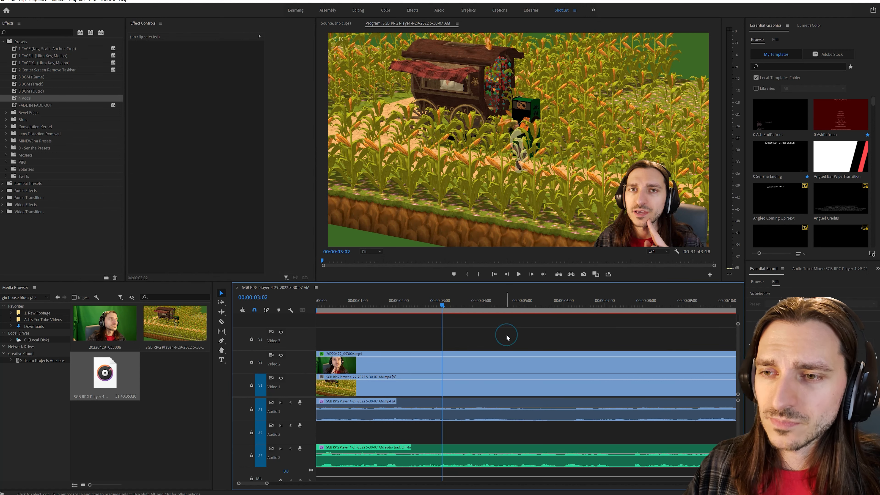
pyautogui.moveTo(266, 484); pyautogui.dragTo(280, 480)
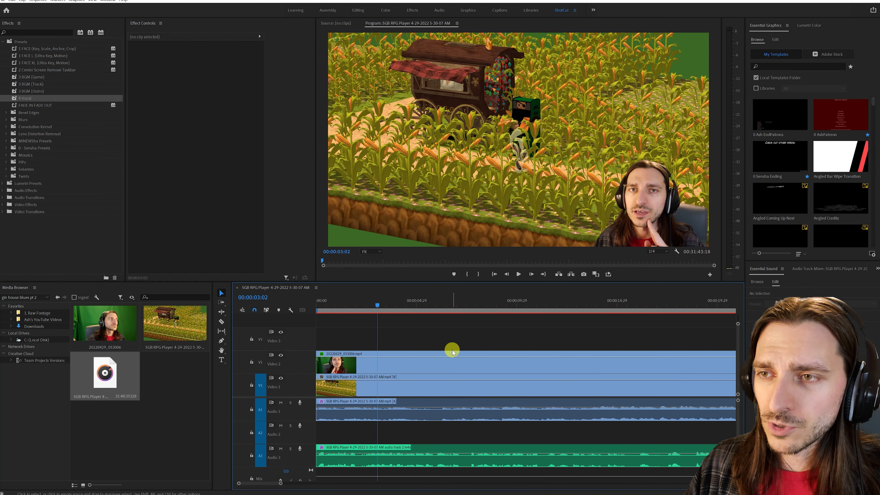
pyautogui.press('space')
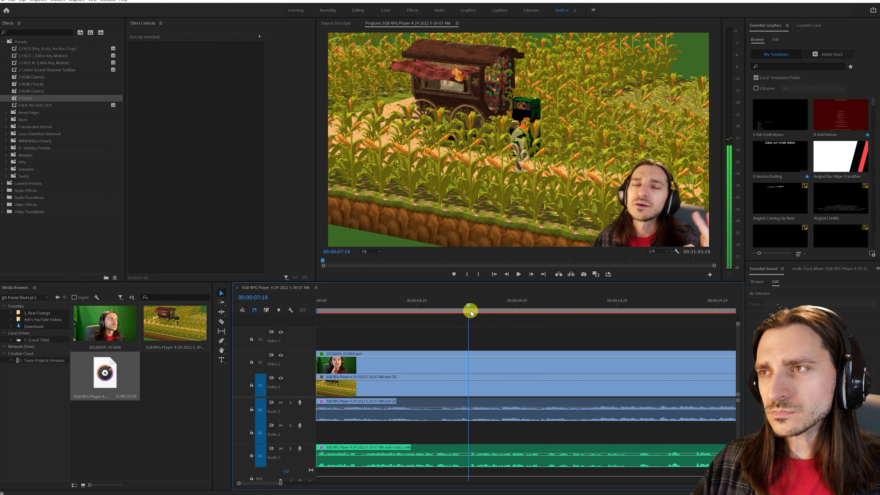
pyautogui.moveTo(501, 314); pyautogui.dragTo(605, 309)
pyautogui.scroll(-3, 527, 389)
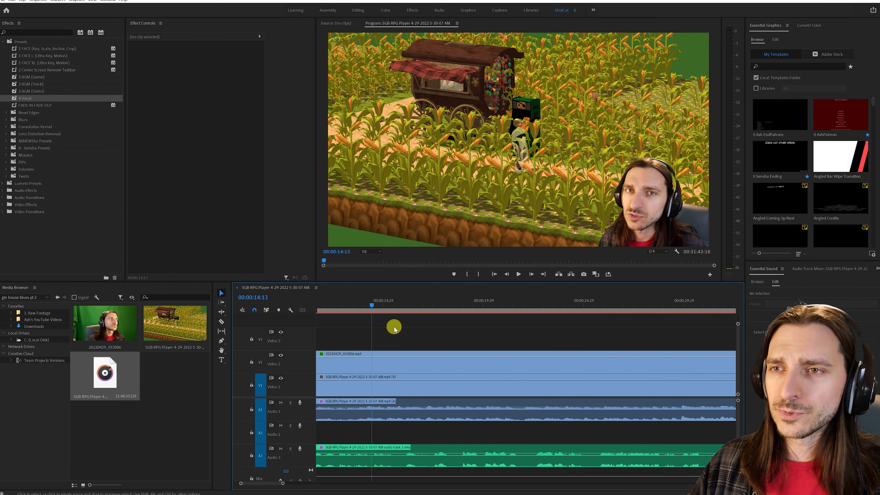
pyautogui.moveTo(371, 306); pyautogui.dragTo(577, 306)
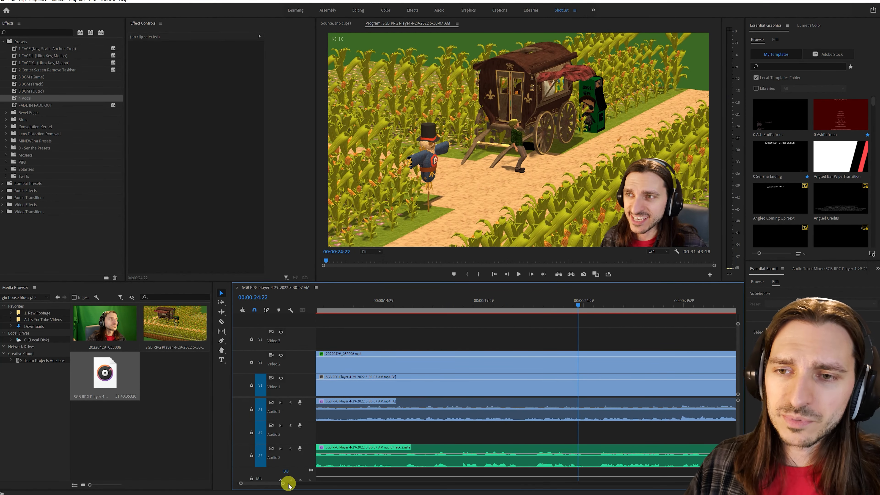
# - Examine how the game audio waveform on A1 compares with the voice on A3 over the first two minutes
pyautogui.moveTo(283, 483); pyautogui.dragTo(294, 484)
pyautogui.scroll(-4, 405, 401)
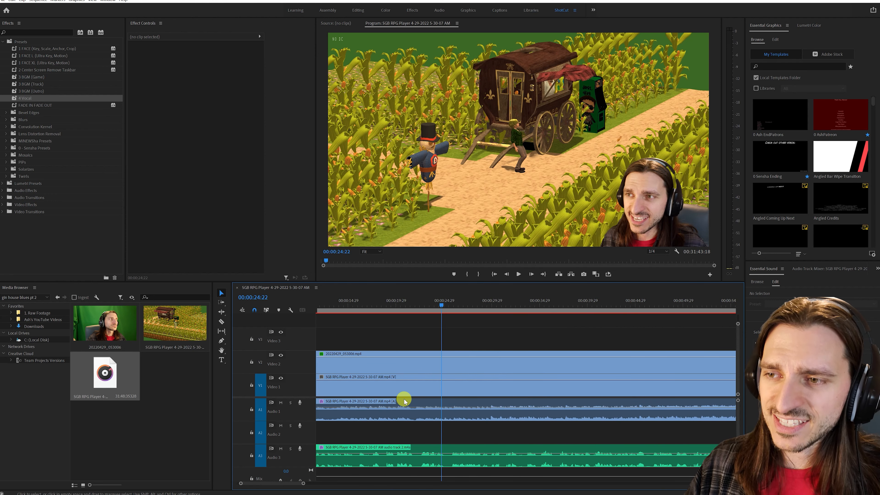
pyautogui.scroll(-3, 471, 382)
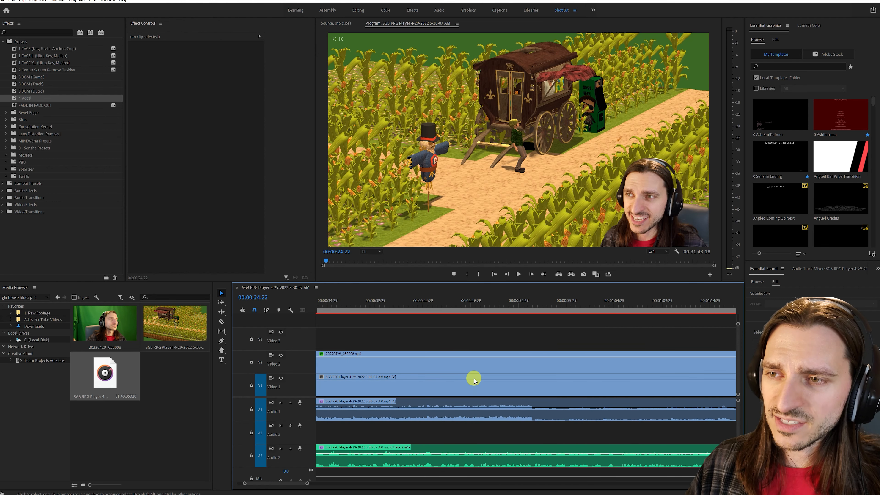
pyautogui.click(456, 415)
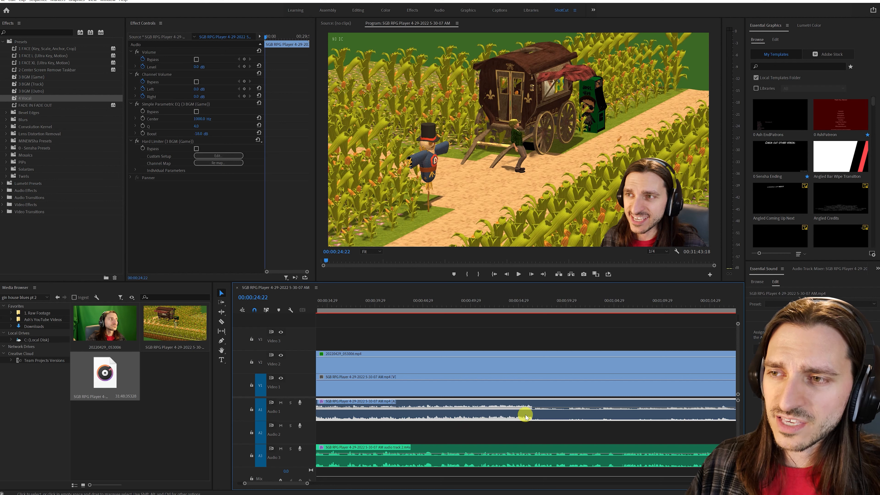
pyautogui.click(530, 430)
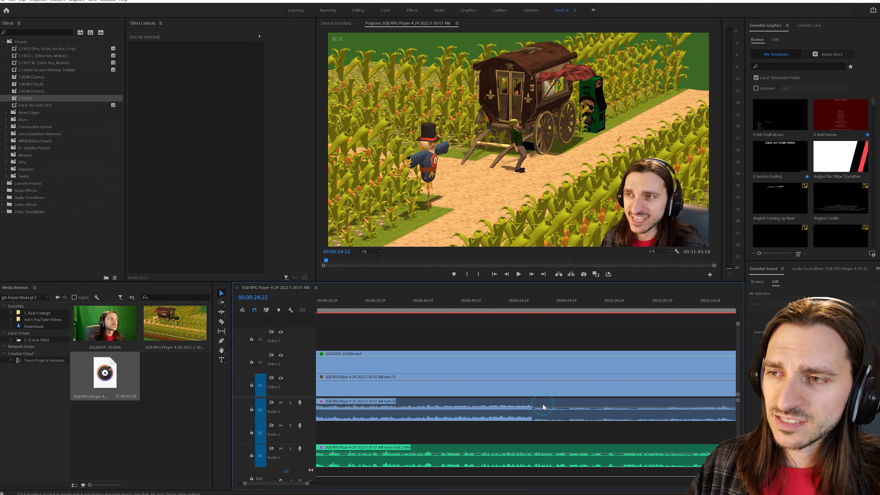
pyautogui.click(537, 464)
pyautogui.hscroll(3, 523, 433)
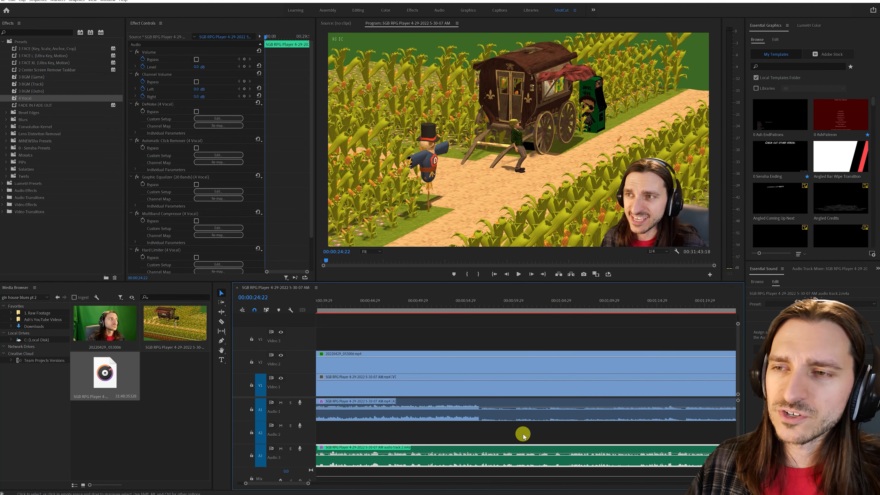
pyautogui.hscroll(1, 533, 426)
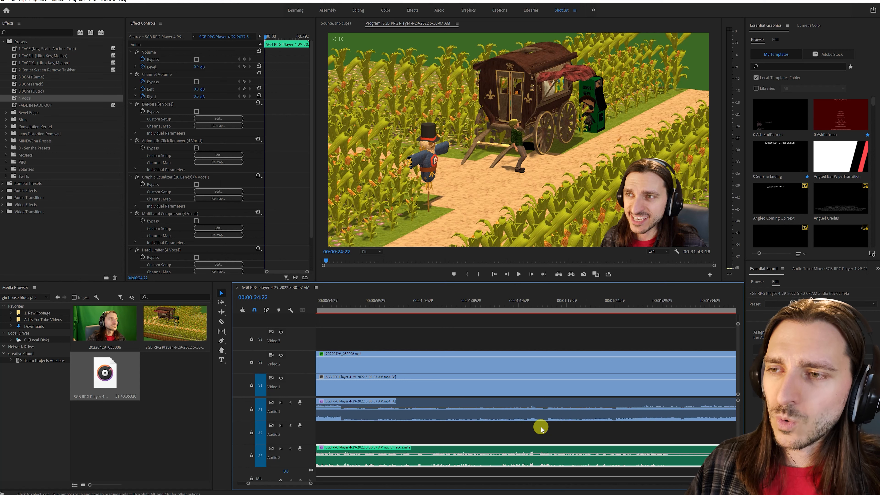
pyautogui.click(533, 329)
pyautogui.hscroll(3, 547, 341)
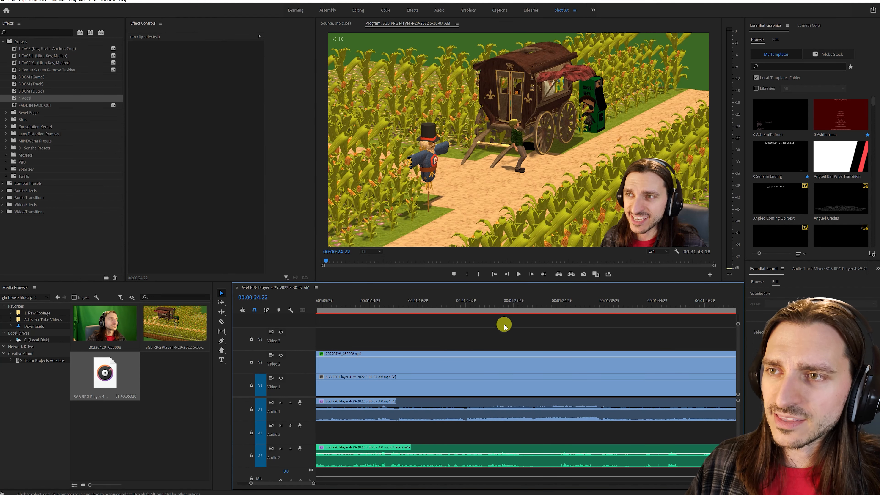
# - Examine the gameplay and audio levels around 00:01:34:21 and 00:03:34:19, playing back the latter section
pyautogui.moveTo(497, 309); pyautogui.dragTo(559, 315)
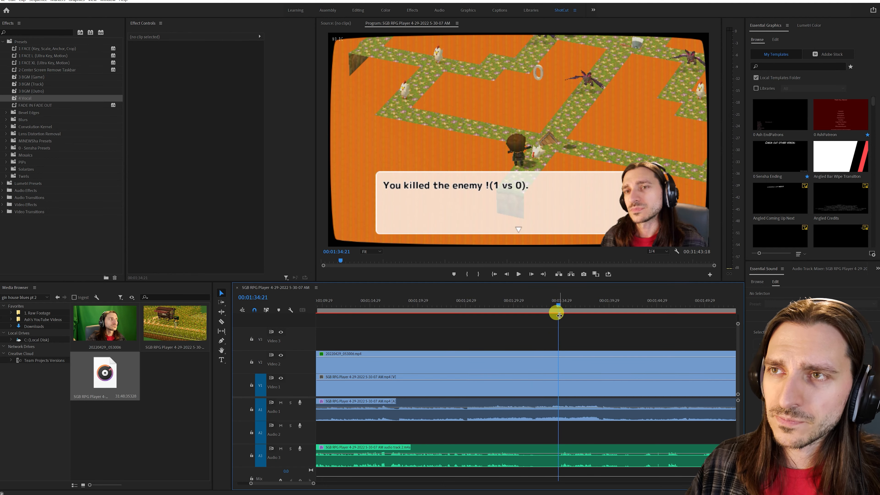
pyautogui.hscroll(5, 539, 391)
pyautogui.hscroll(5, 535, 401)
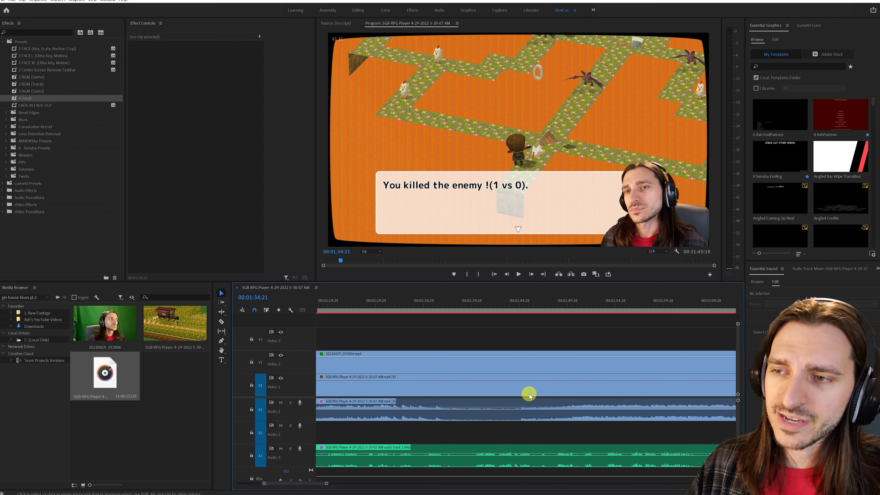
pyautogui.hscroll(5, 527, 393)
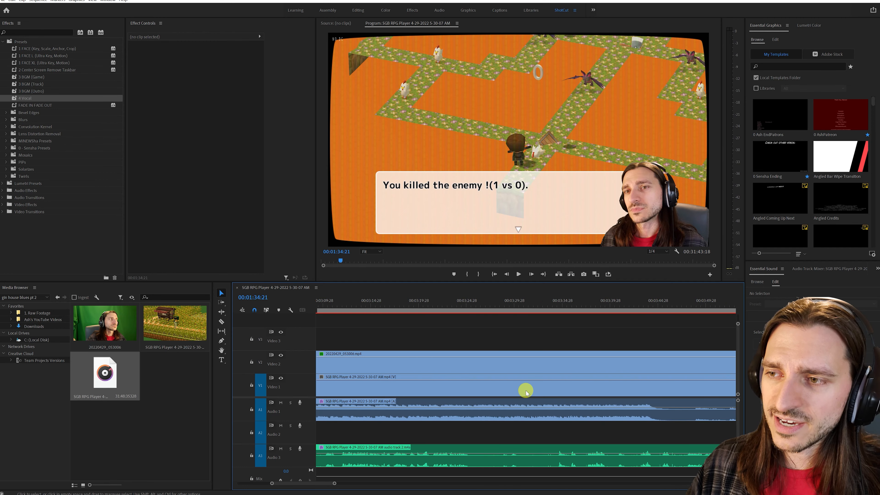
pyautogui.moveTo(456, 304); pyautogui.dragTo(521, 305)
pyautogui.click(552, 310)
pyautogui.press('space')
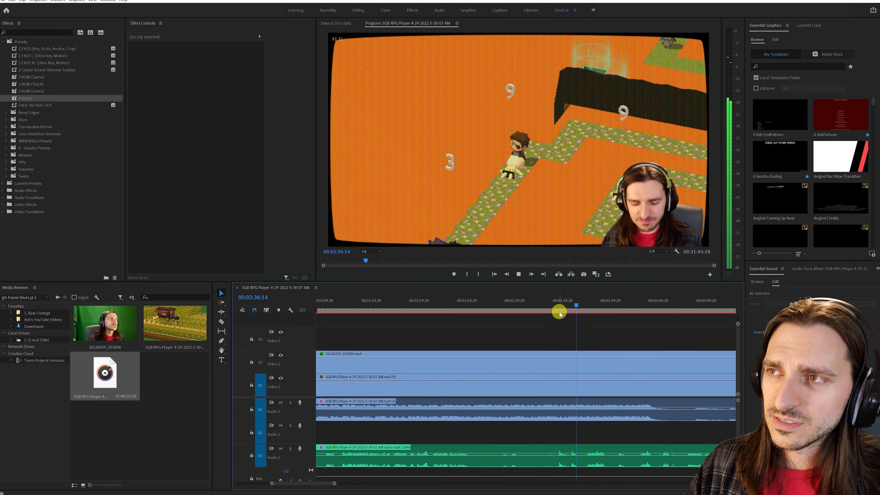
pyautogui.click(559, 311)
pyautogui.moveTo(334, 482); pyautogui.dragTo(393, 479)
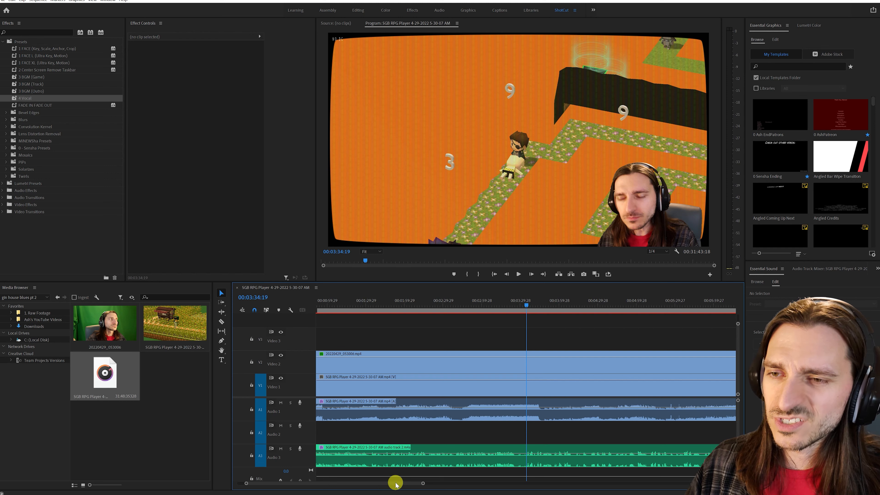
# - Set the volume level of the game audio clip on A1 to -12 dB
pyautogui.click(490, 414)
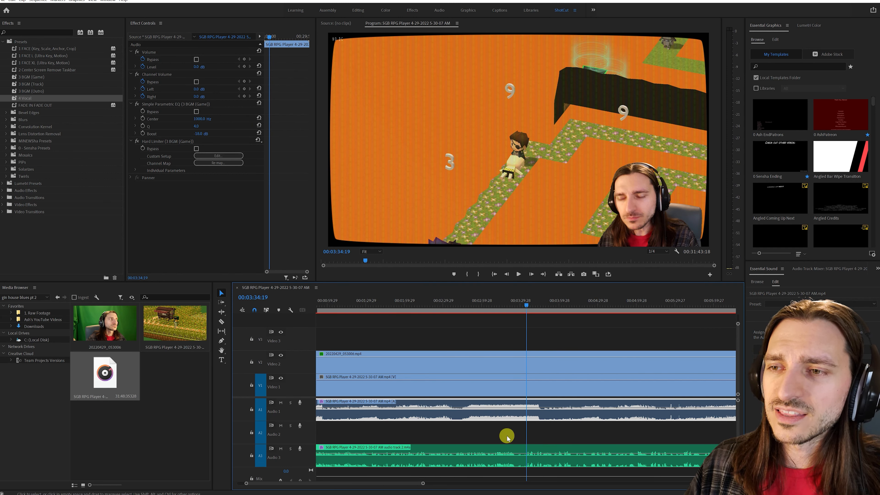
pyautogui.moveTo(434, 486); pyautogui.dragTo(387, 485)
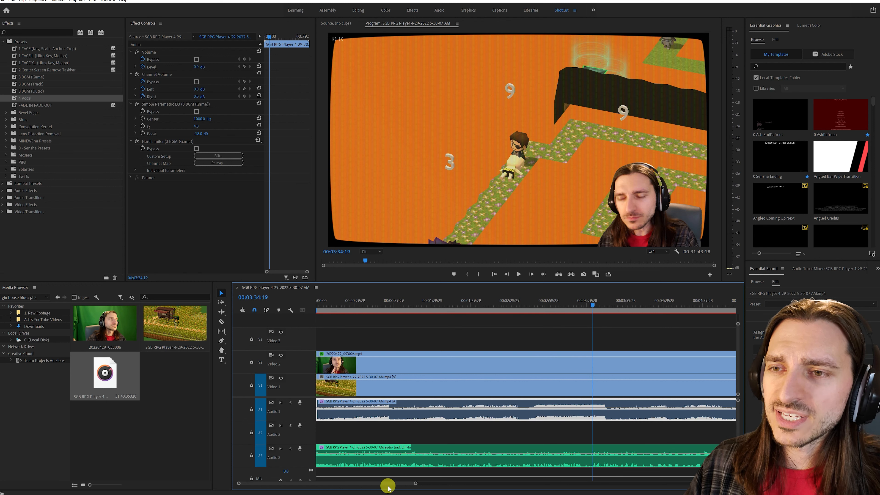
pyautogui.click(184, 67)
pyautogui.click(196, 67)
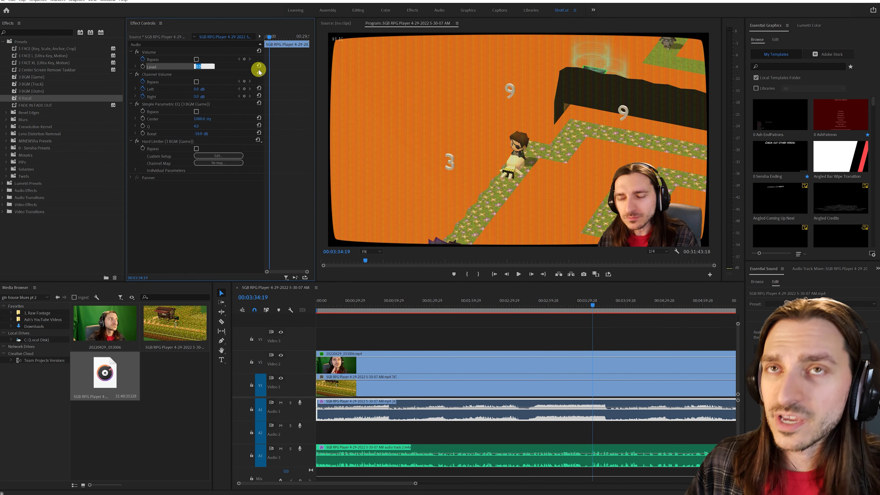
pyautogui.write('-12')
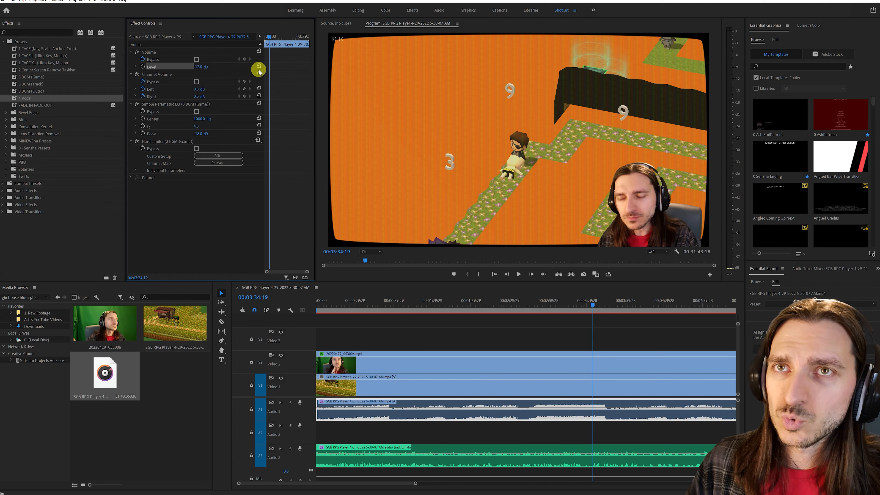
# - Play back the lowered game audio against the voice around 00:02:29:05, 00:03:30 and 00:03:37
pyautogui.click(506, 308)
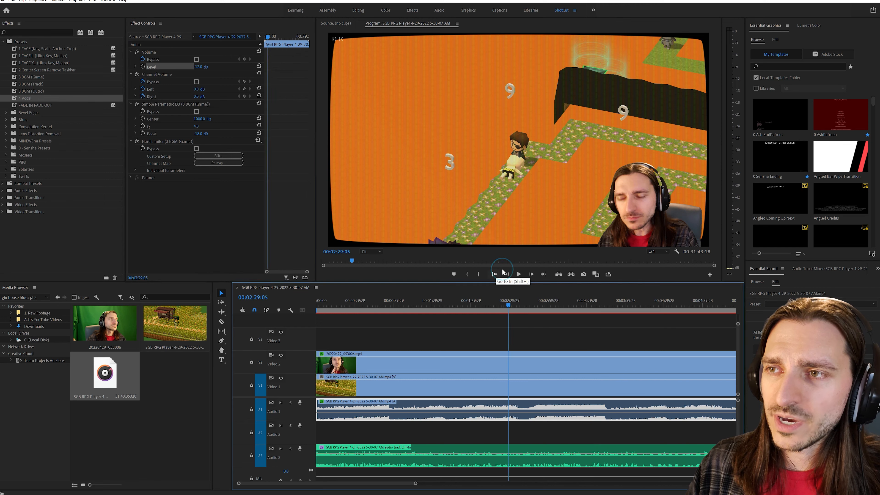
pyautogui.click(518, 274)
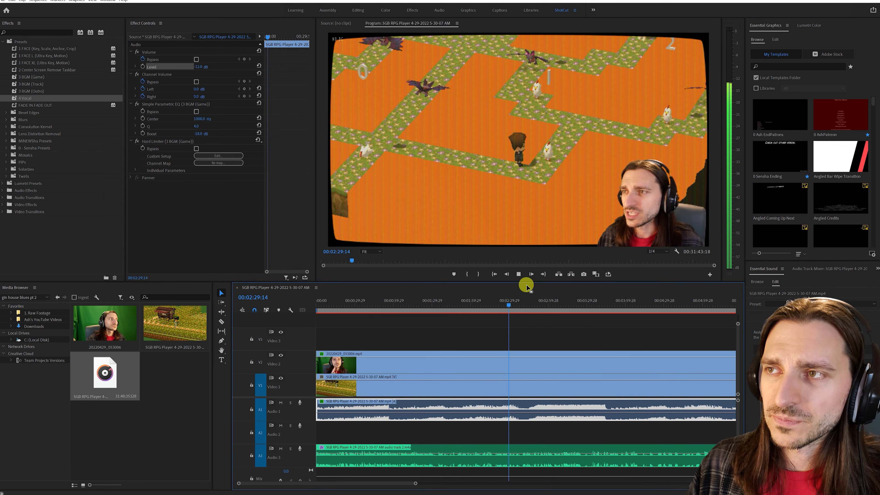
pyautogui.click(585, 311)
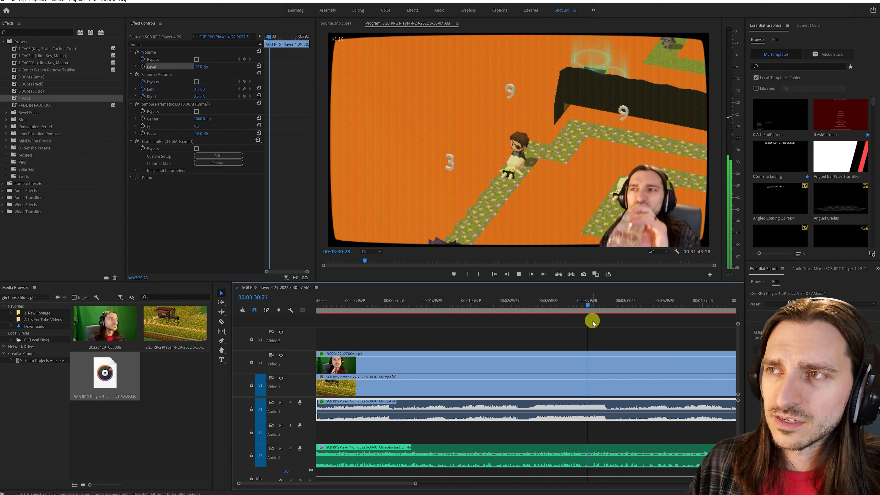
pyautogui.click(597, 311)
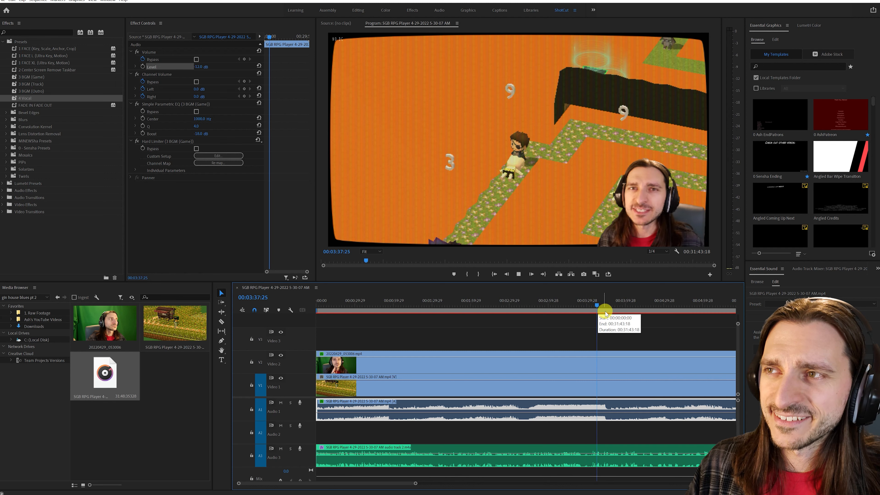
# - Spot-check the game and voice balance at 00:05:45:09, 00:14:30:15, 00:16:15:21 and 00:16:44:00
pyautogui.scroll(-5, 640, 392)
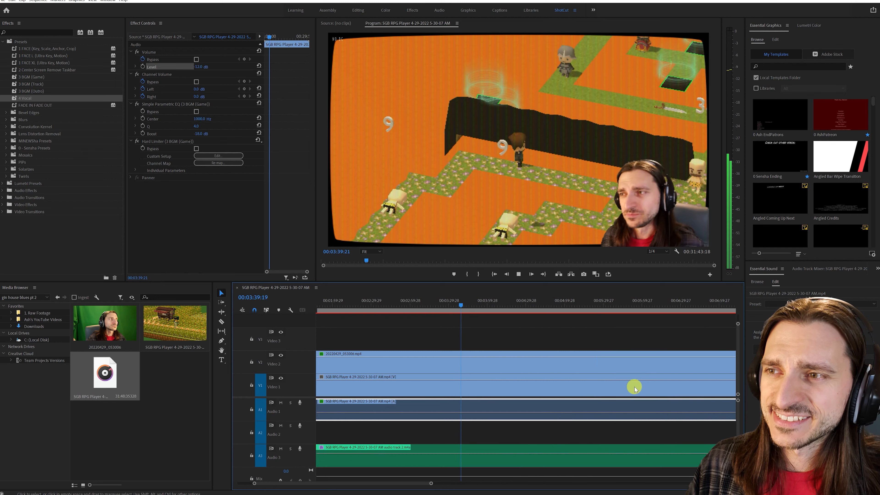
pyautogui.click(591, 311)
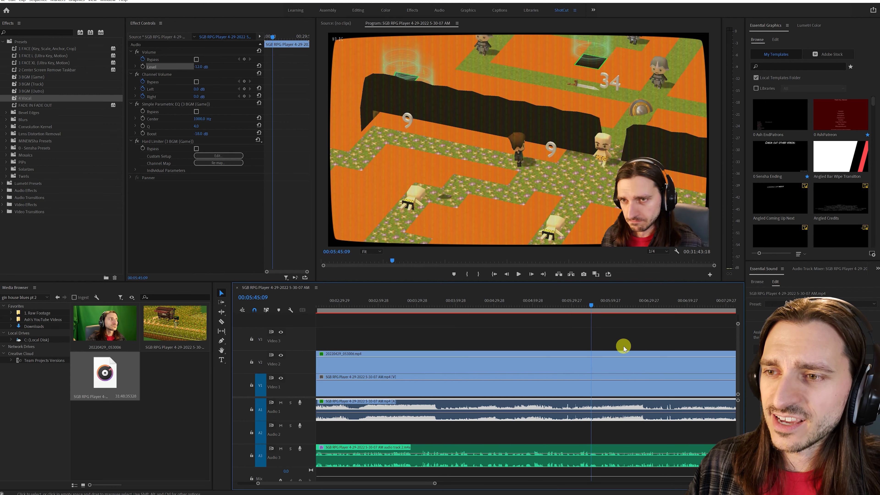
pyautogui.scroll(-5, 620, 347)
pyautogui.scroll(-5, 612, 348)
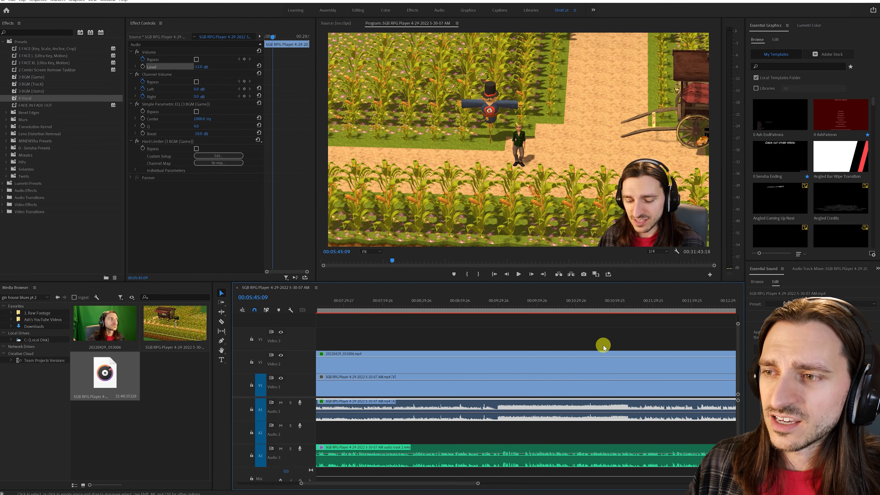
pyautogui.scroll(-4, 597, 343)
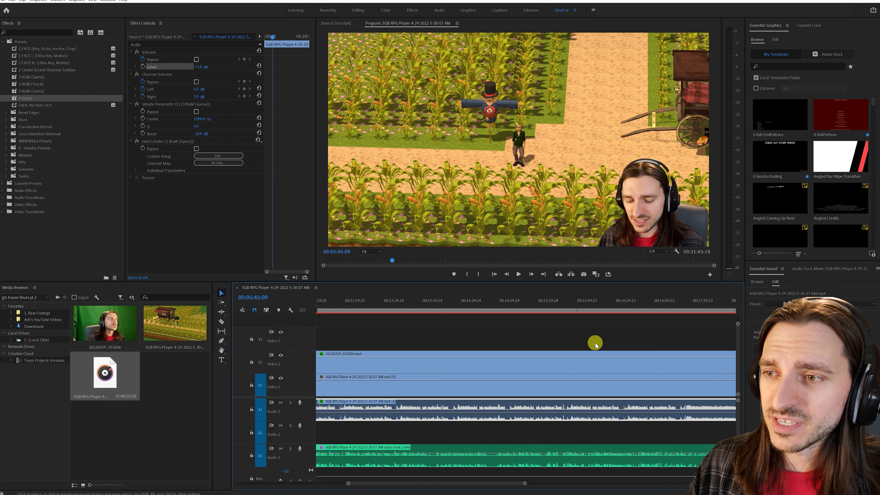
pyautogui.click(429, 310)
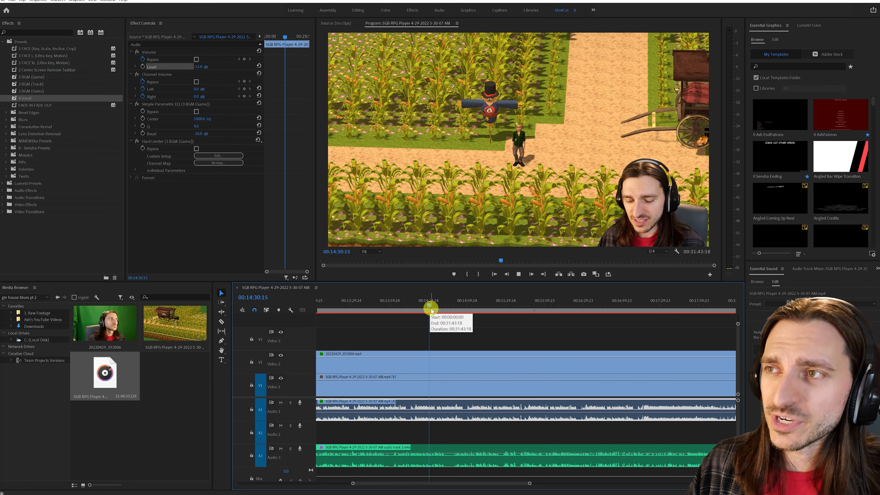
pyautogui.press('space')
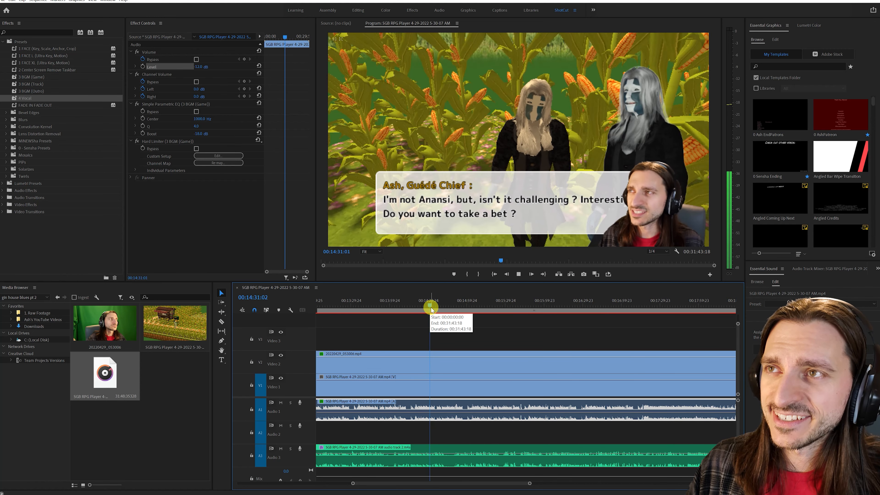
pyautogui.click(565, 311)
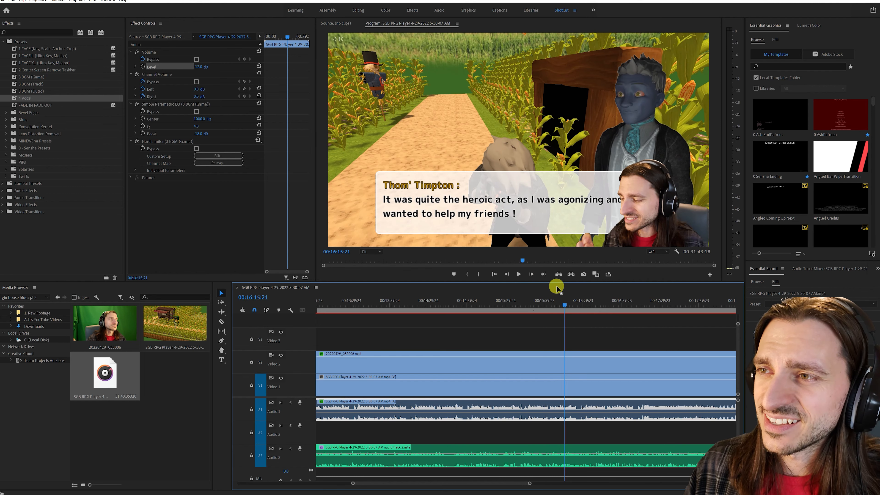
pyautogui.click(601, 308)
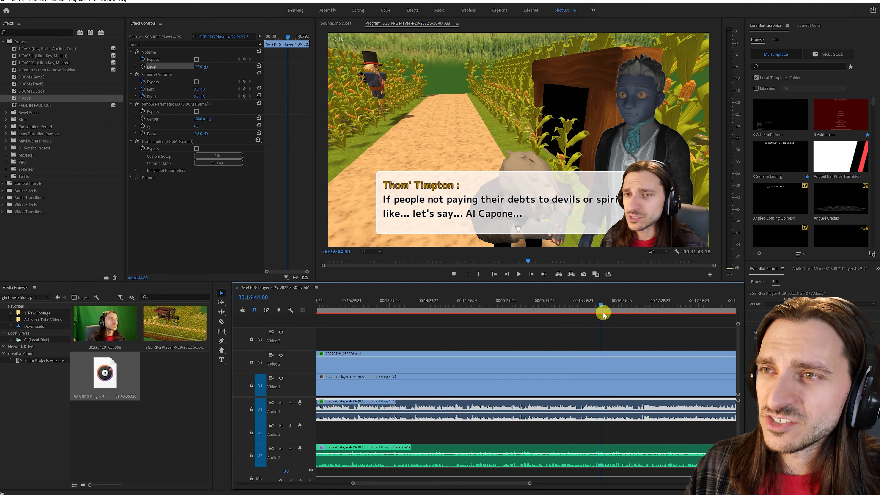
# - Listen to the game audio against the voice around 00:19:37 and 00:17:18:18, and check the waveforms up to 00:18:51:05
pyautogui.scroll(-5, 611, 320)
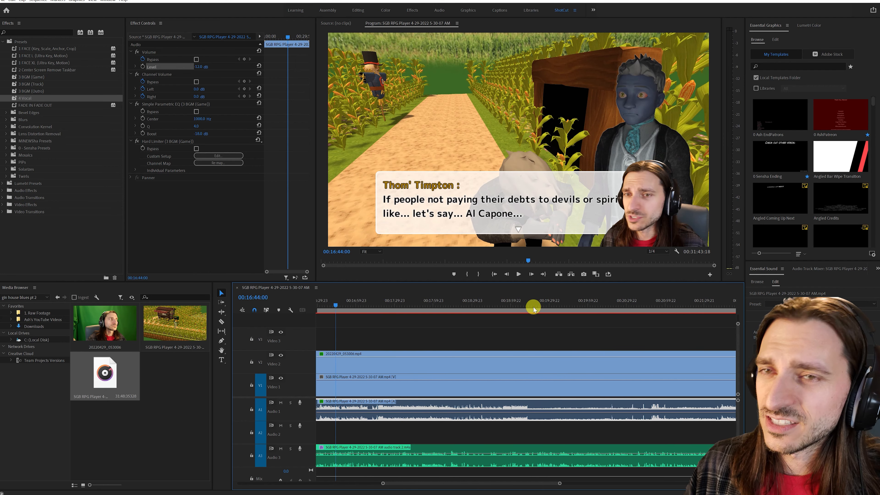
pyautogui.click(557, 310)
pyautogui.scroll(-6, 564, 321)
pyautogui.press('space')
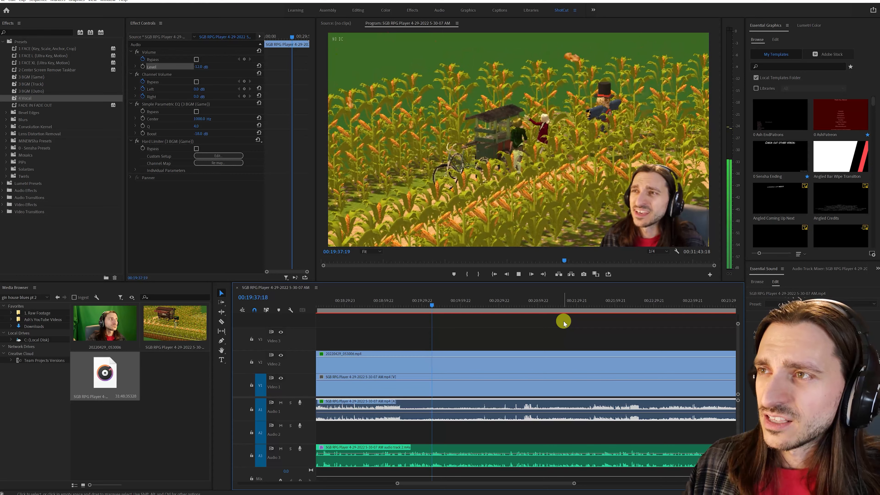
pyautogui.scroll(-2, 564, 321)
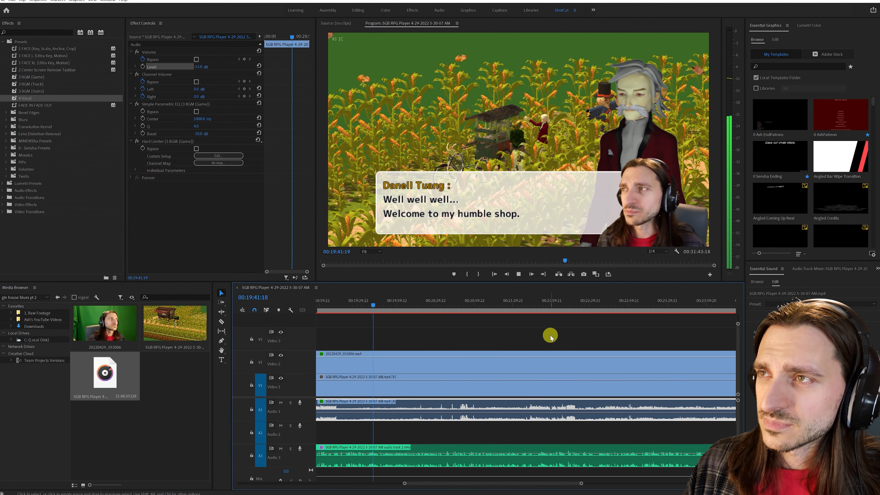
pyautogui.scroll(1, 550, 336)
pyautogui.scroll(3, 550, 337)
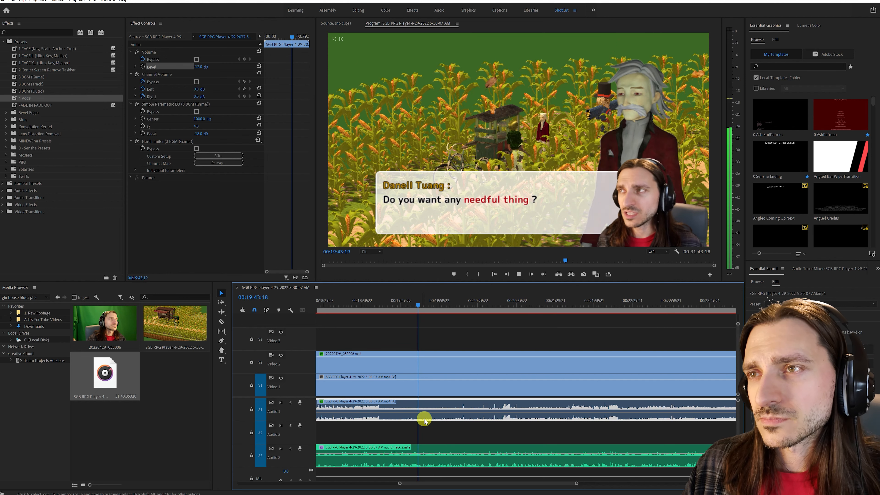
pyautogui.scroll(10, 426, 416)
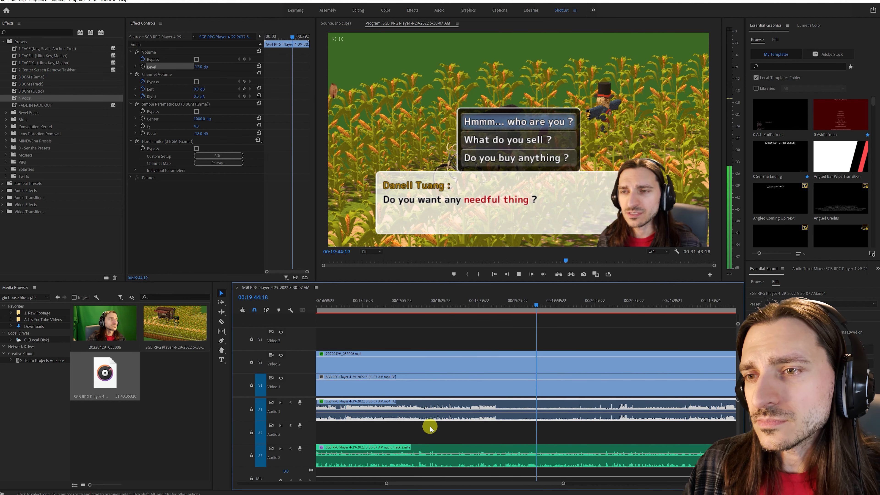
pyautogui.click(412, 312)
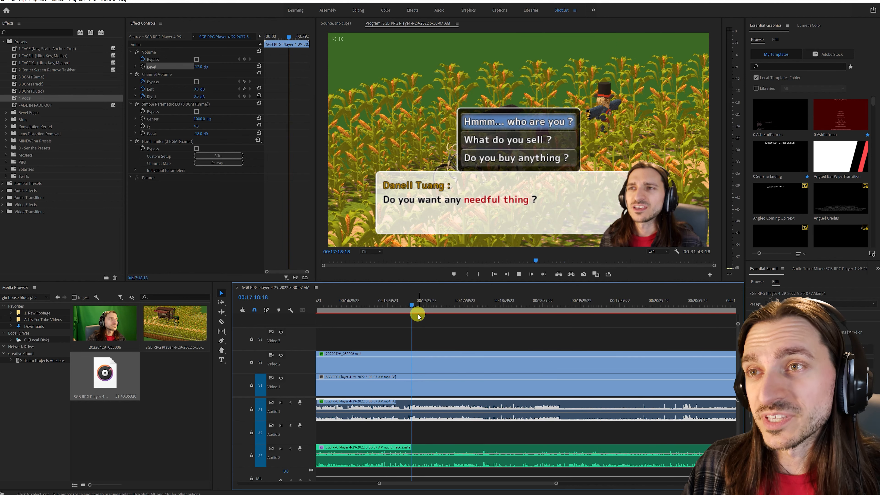
pyautogui.press('space')
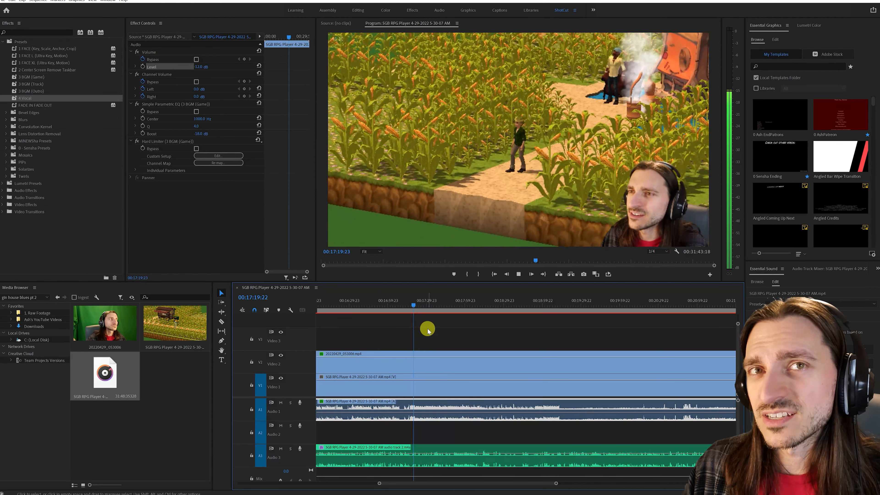
pyautogui.click(529, 312)
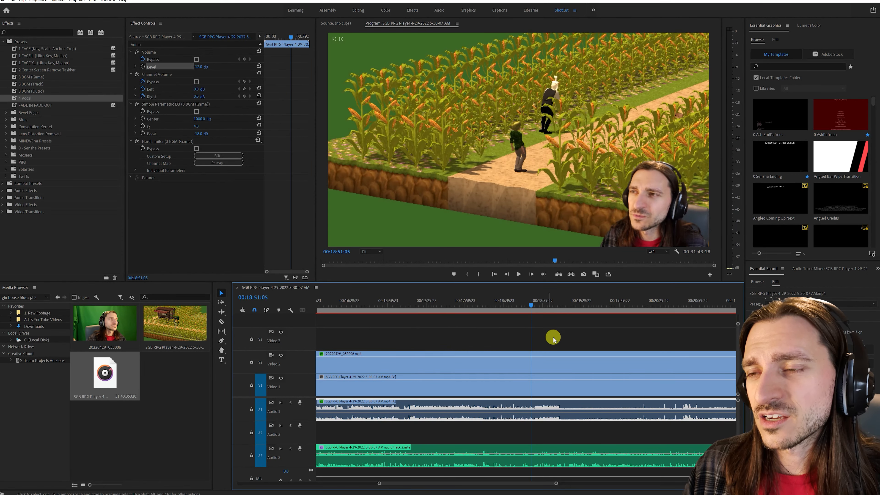
# - Check how the voice sits over the game audio around 00:24:00 and 00:25:32:07
pyautogui.scroll(-5, 554, 338)
pyautogui.scroll(-3, 518, 376)
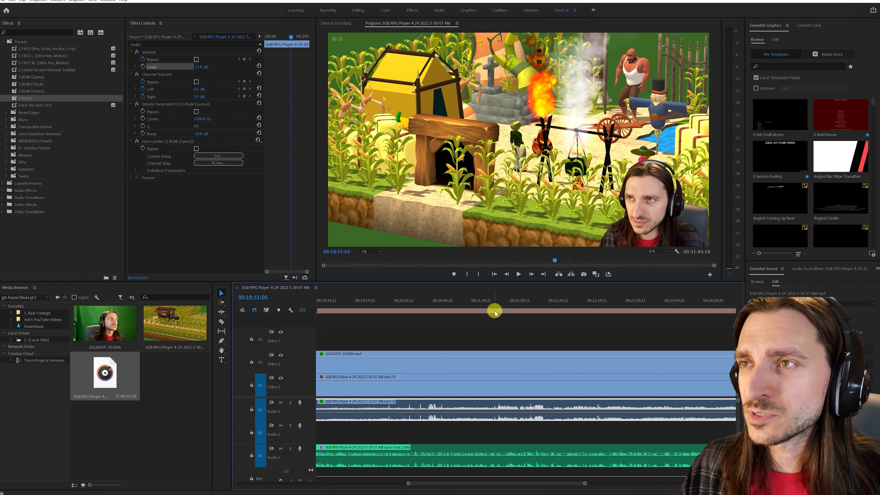
pyautogui.scroll(-3, 559, 316)
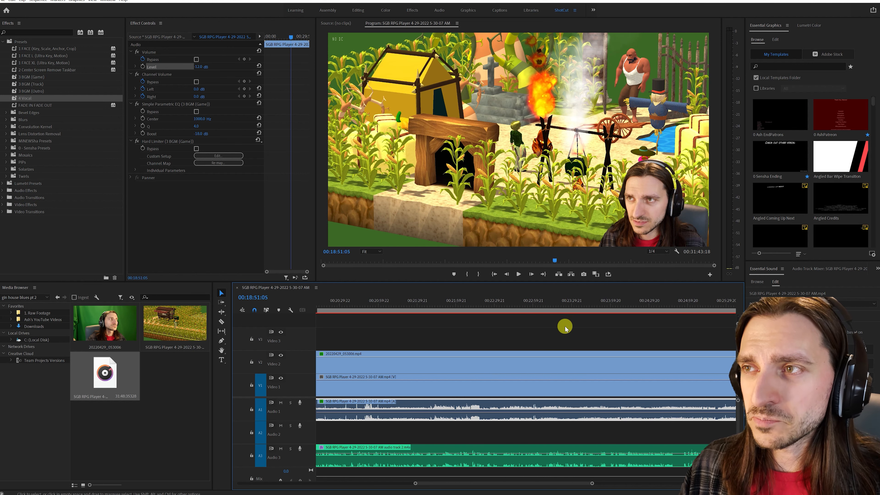
pyautogui.click(554, 310)
pyautogui.scroll(-2, 559, 311)
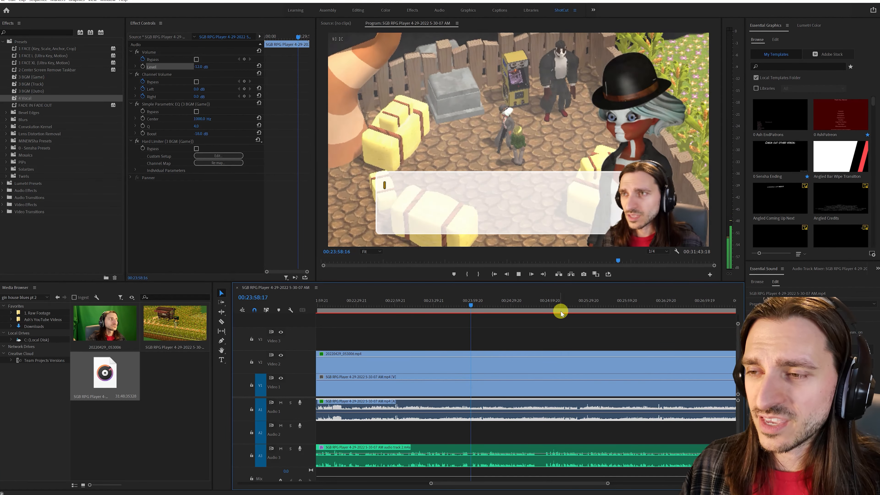
pyautogui.click(591, 308)
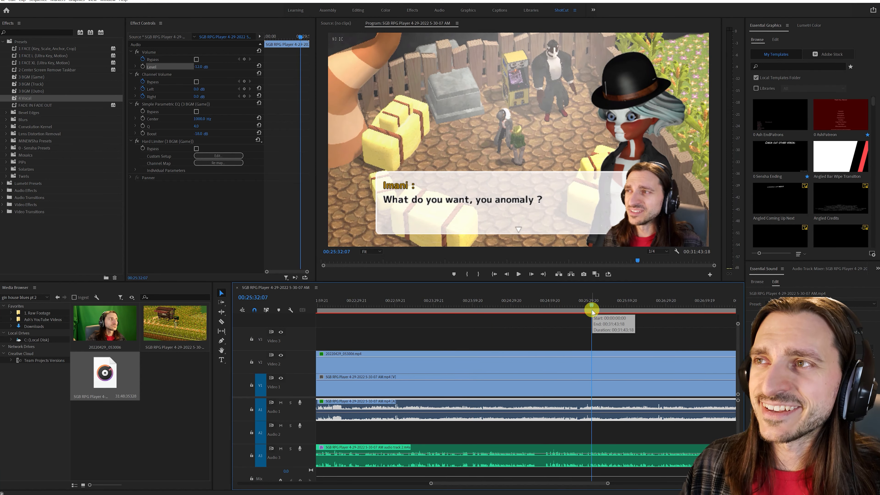
# - Examine the louder game audio towards the end of the sequence and play it back around 00:30:51
pyautogui.scroll(-8, 591, 312)
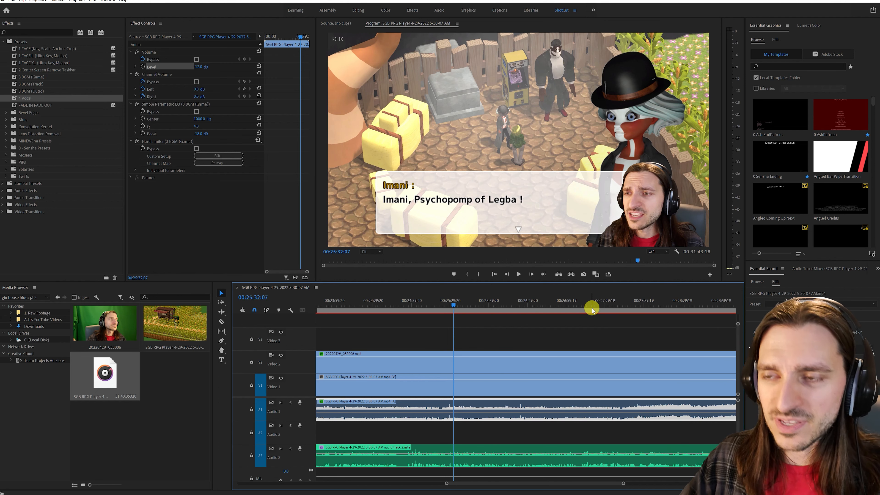
pyautogui.scroll(-7, 563, 370)
pyautogui.scroll(-10, 563, 371)
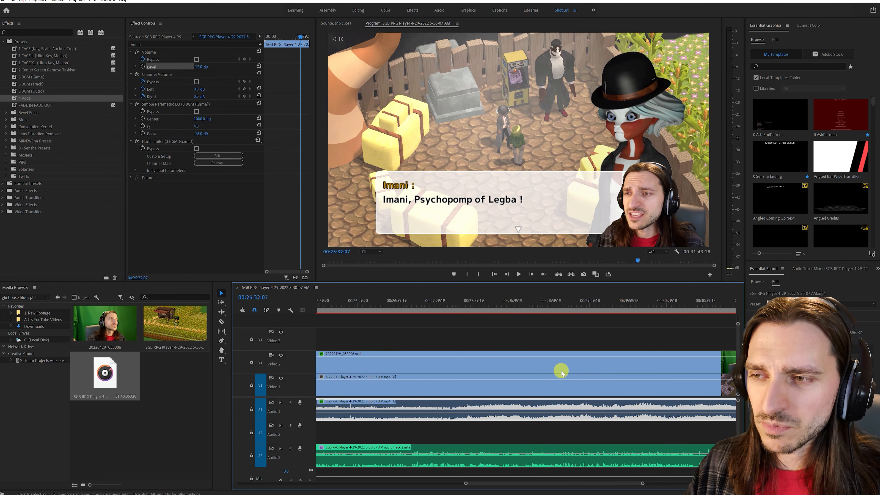
pyautogui.scroll(-3, 579, 368)
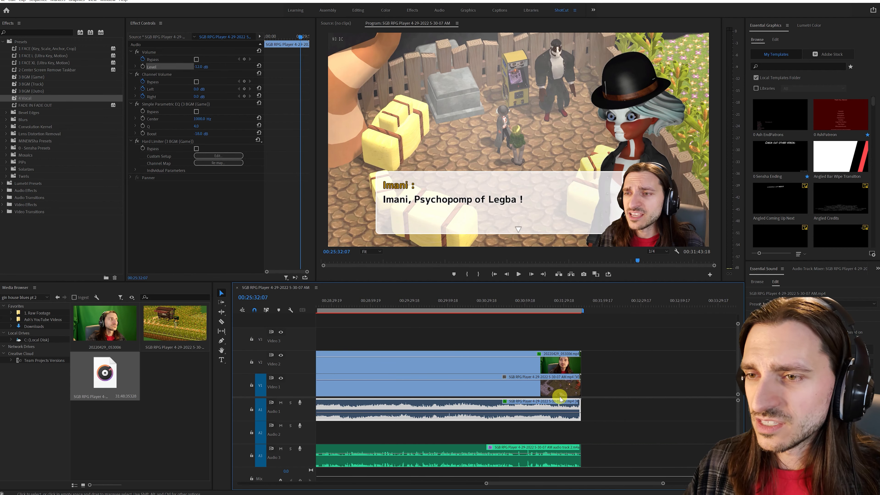
pyautogui.click(507, 310)
pyautogui.press('space')
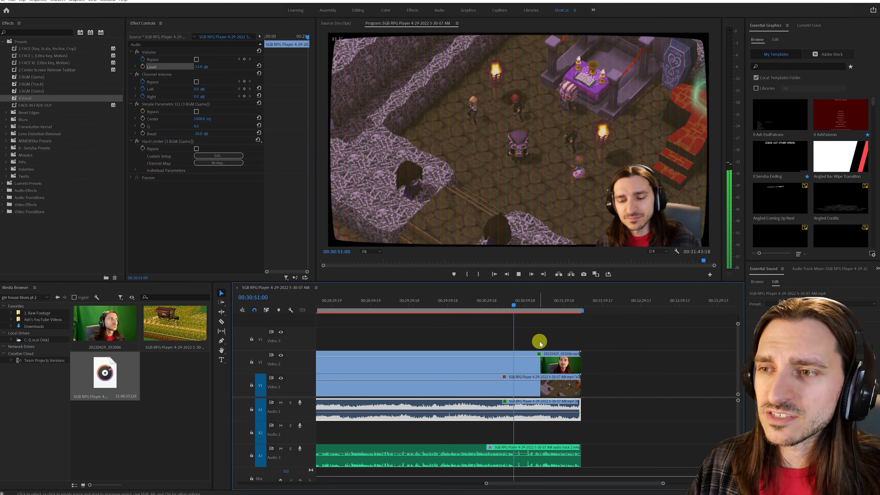
# - Play the last seconds of the sequence, cut all tracks at 00:31:42:08 and delete the pieces after the cut
pyautogui.moveTo(569, 309); pyautogui.dragTo(576, 309)
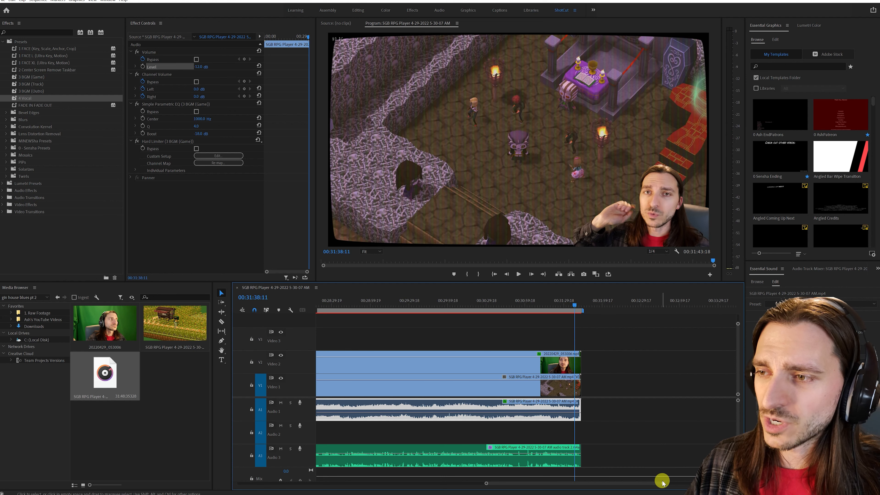
pyautogui.moveTo(662, 483); pyautogui.dragTo(600, 485)
pyautogui.press('space')
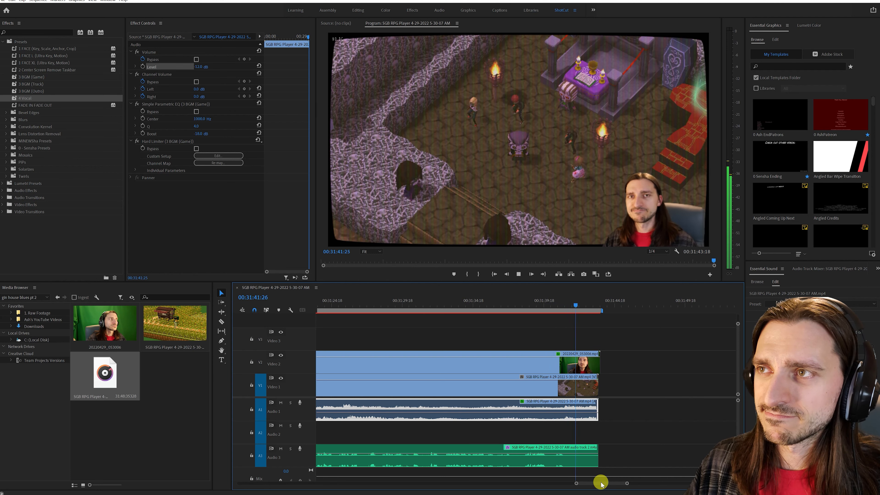
pyautogui.hotkey('ctrl', 'shift', 'k')
pyautogui.click(574, 305)
pyautogui.moveTo(596, 325); pyautogui.dragTo(587, 458)
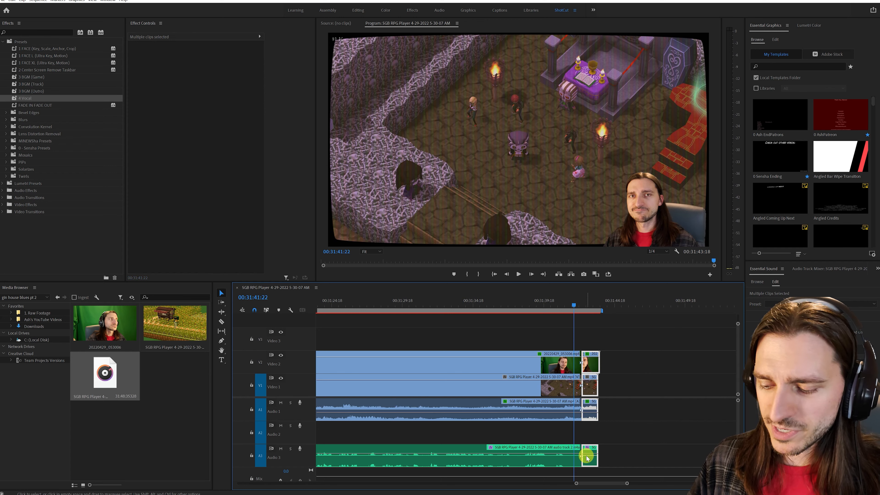
pyautogui.press('Delete')
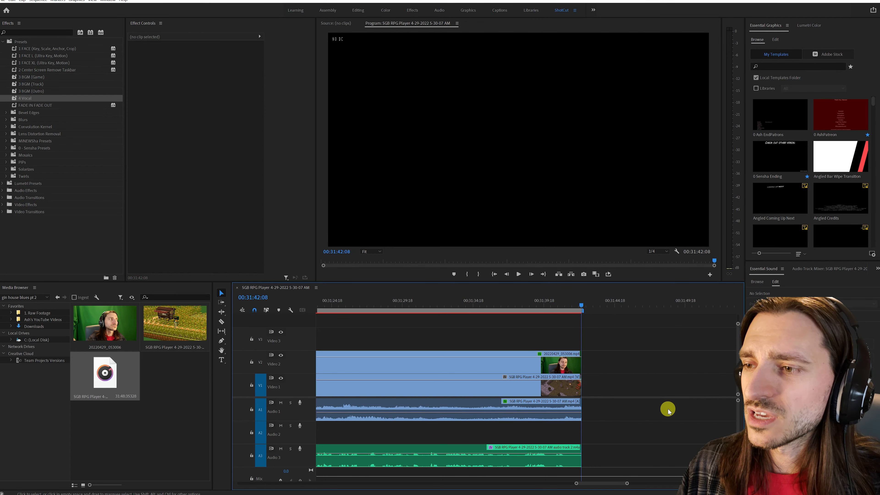
# - Place the ash end screen2022 image from the 1. Raw Footage folder on Video 2 directly after the last clips
pyautogui.moveTo(576, 484); pyautogui.dragTo(409, 483)
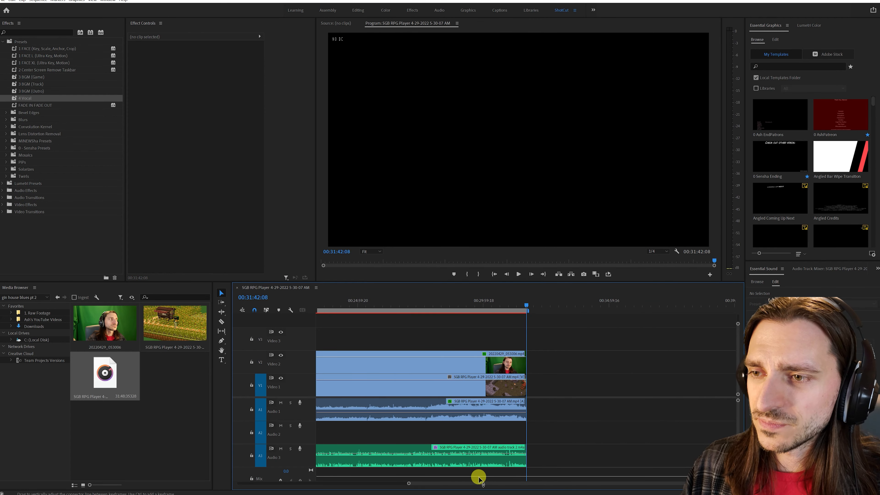
pyautogui.moveTo(480, 486); pyautogui.dragTo(281, 478)
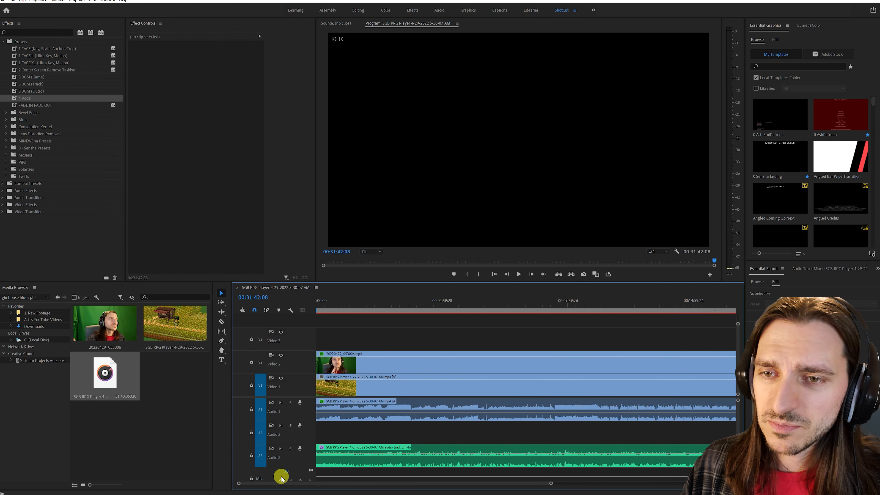
pyautogui.moveTo(551, 486); pyautogui.dragTo(710, 483)
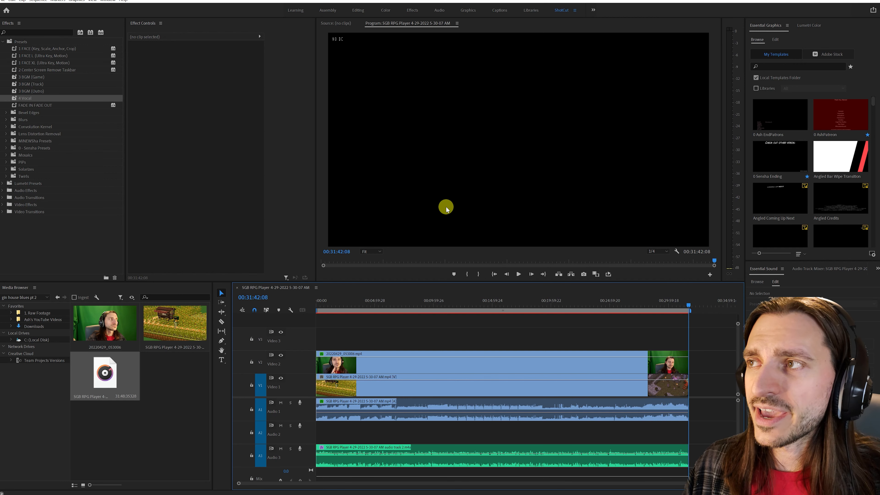
pyautogui.click(47, 316)
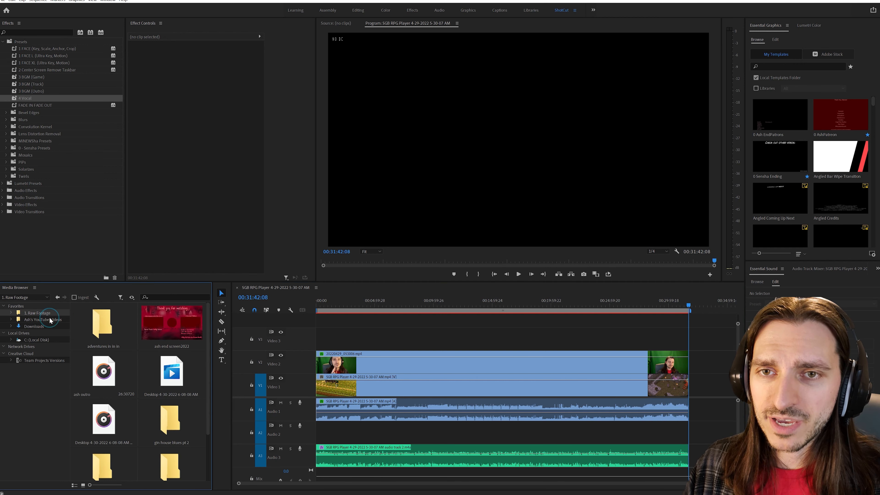
pyautogui.click(183, 326)
pyautogui.moveTo(694, 370); pyautogui.dragTo(691, 374)
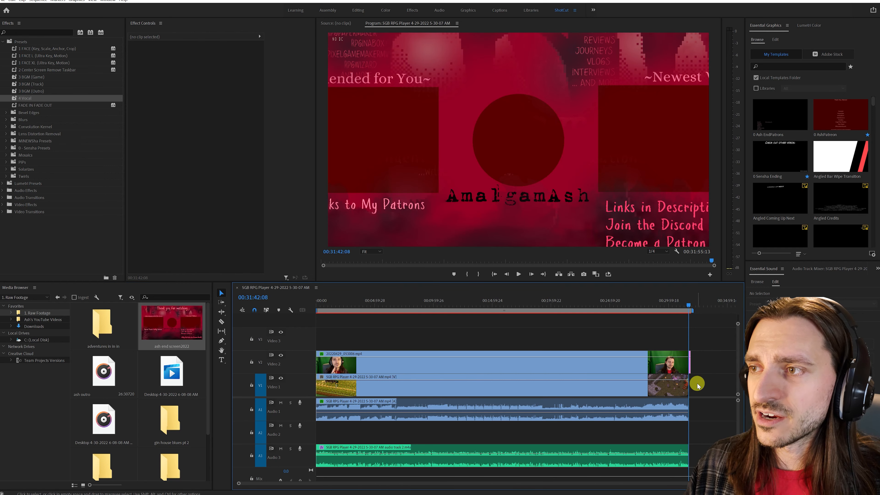
pyautogui.moveTo(729, 483); pyautogui.dragTo(579, 476)
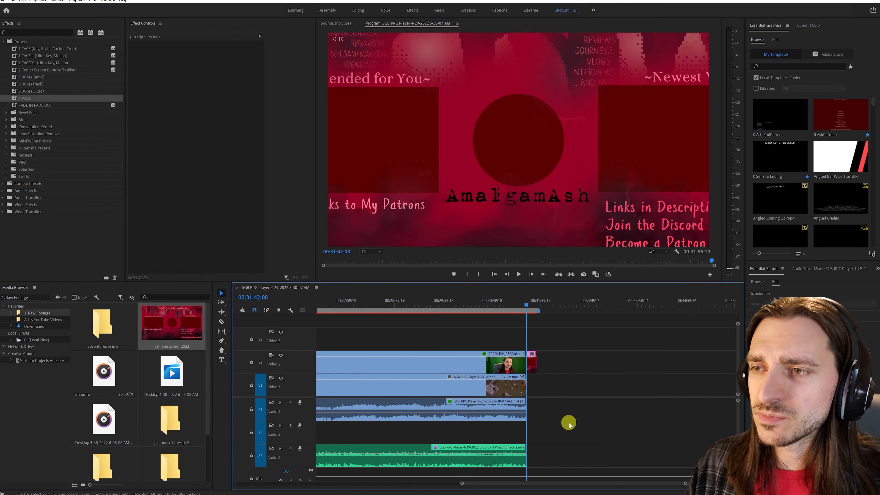
# - Set the scale of the ash end screen2022 clip to 66.6
pyautogui.click(529, 307)
pyautogui.click(534, 362)
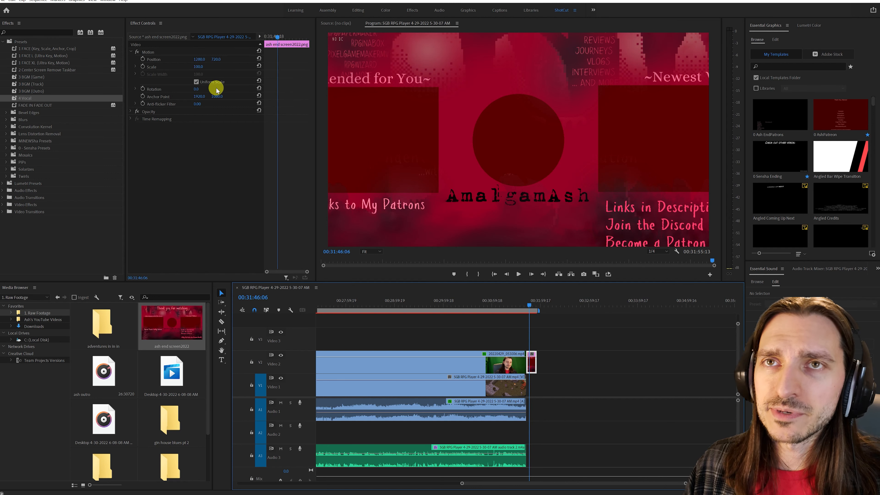
pyautogui.click(198, 67)
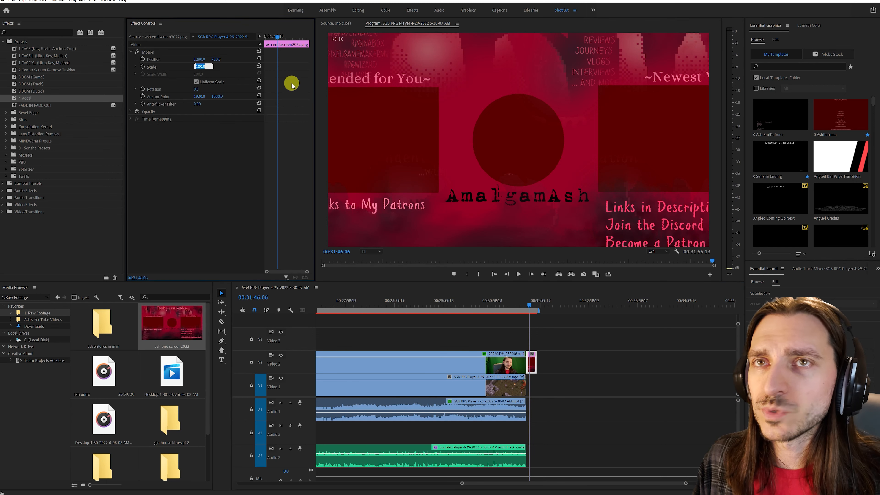
pyautogui.write('66')
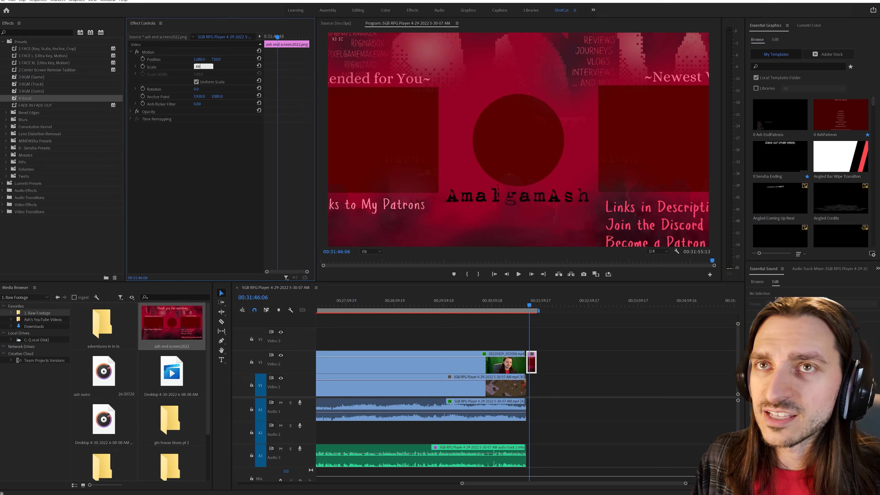
pyautogui.write('.6')
pyautogui.click(291, 84)
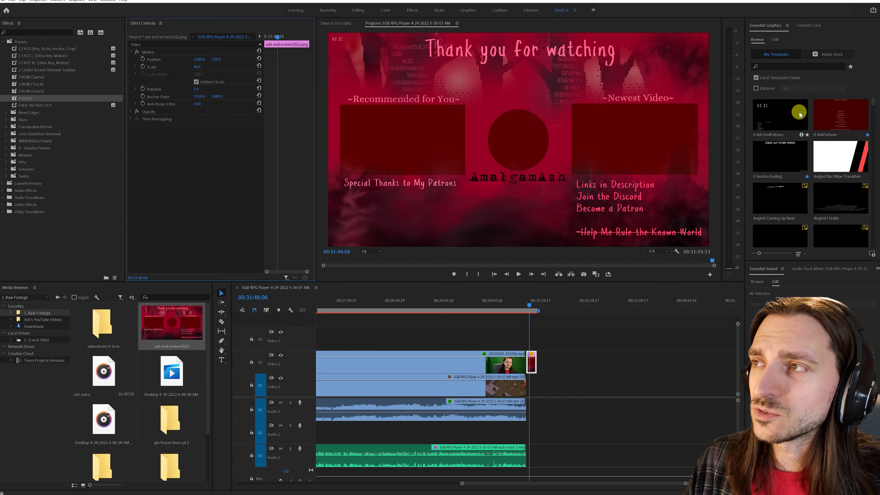
# - Lower the end screen clip to Video 1 and place the 0 Ash EndPatrons graphics template above it on Video 2
pyautogui.moveTo(798, 116); pyautogui.dragTo(533, 383)
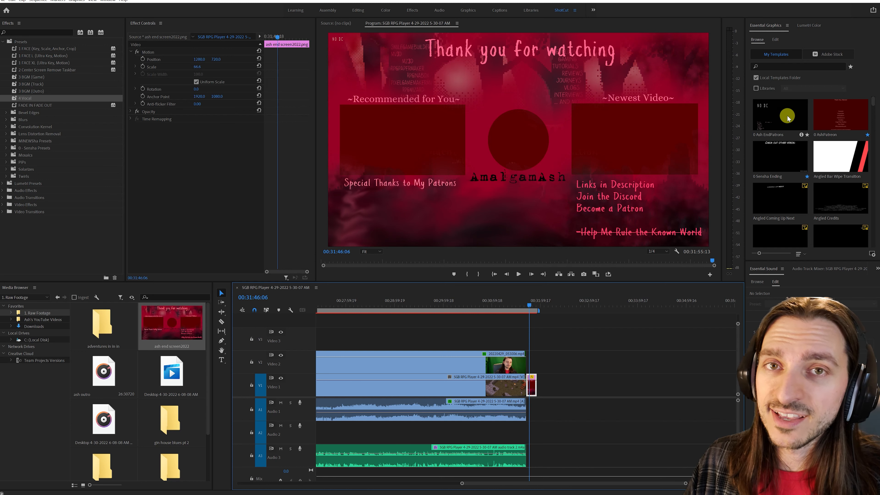
pyautogui.moveTo(788, 118); pyautogui.dragTo(531, 363)
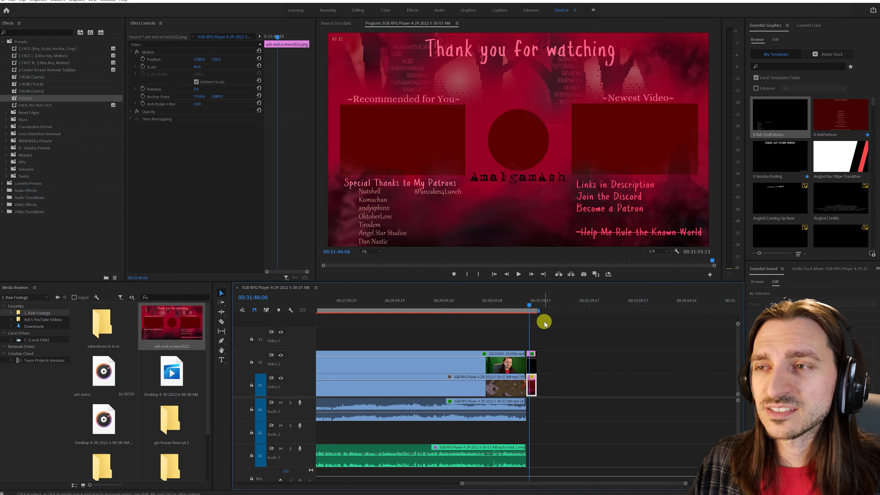
# - Examine the patron name text layers in the end screen graphic and return to the template list
pyautogui.click(532, 362)
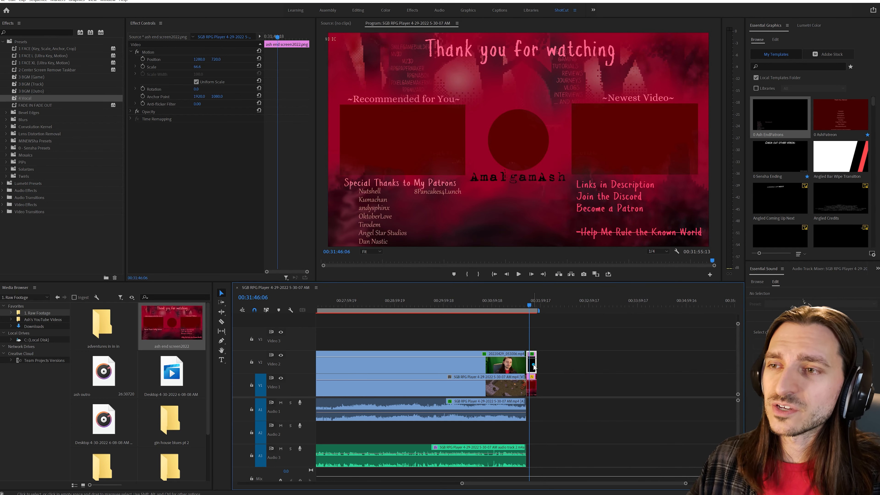
pyautogui.click(369, 201)
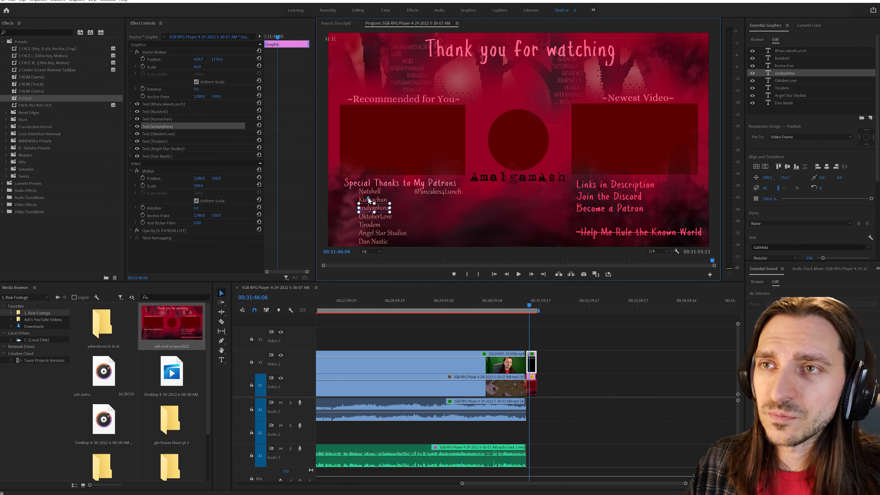
pyautogui.click(785, 81)
pyautogui.click(786, 95)
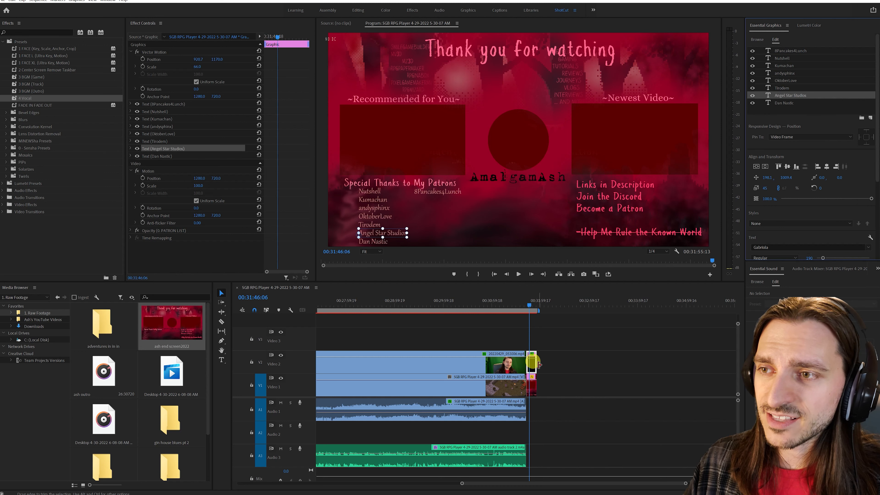
pyautogui.click(415, 194)
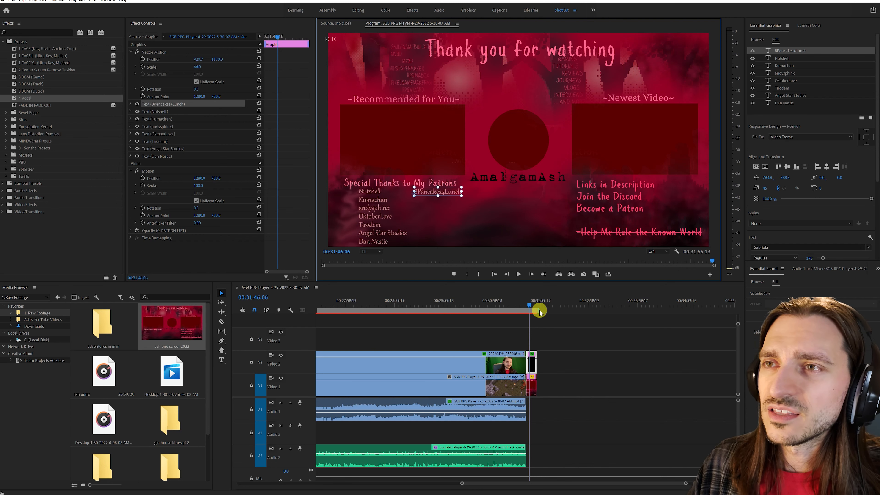
pyautogui.click(684, 483)
pyautogui.moveTo(684, 484); pyautogui.dragTo(628, 483)
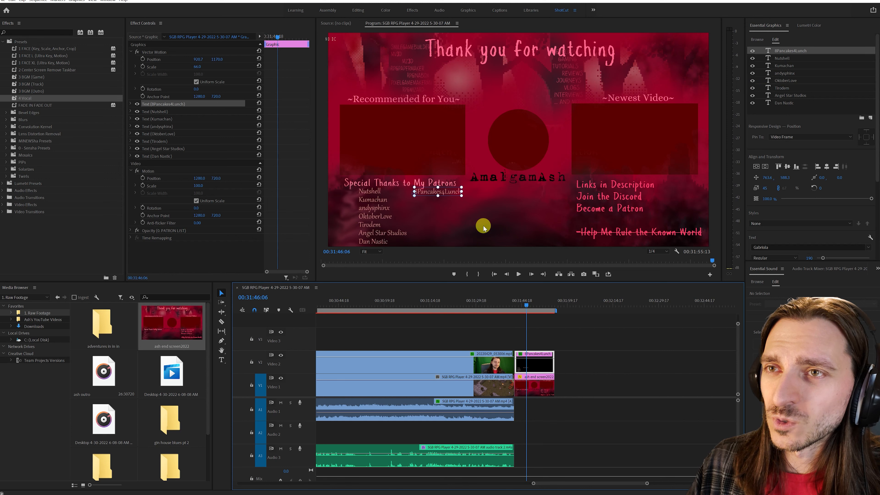
pyautogui.click(622, 352)
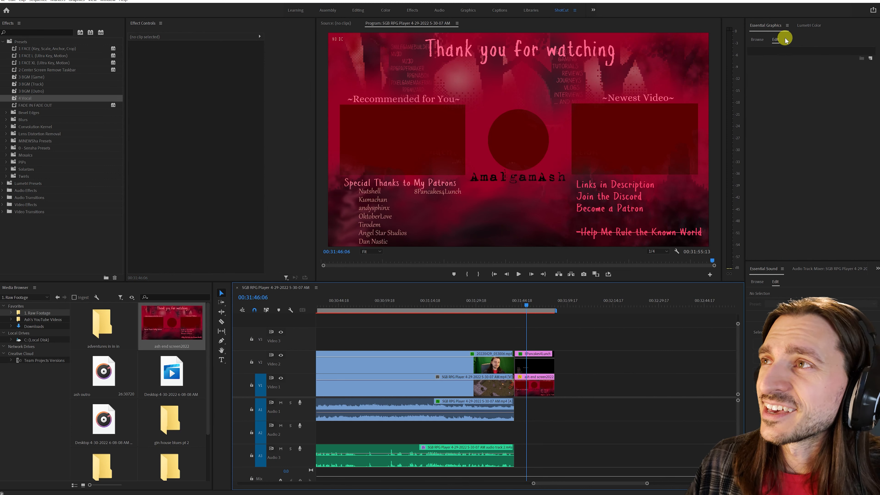
pyautogui.click(757, 39)
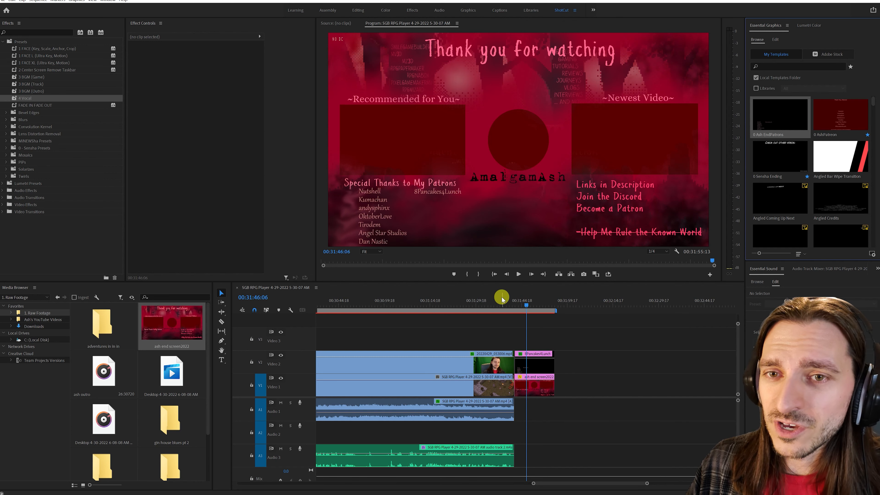
# - Place the ash outro music on Audio 2 starting with the end screen, and play it briefly from 00:31:46:06
pyautogui.click(123, 373)
pyautogui.moveTo(123, 373); pyautogui.dragTo(512, 424)
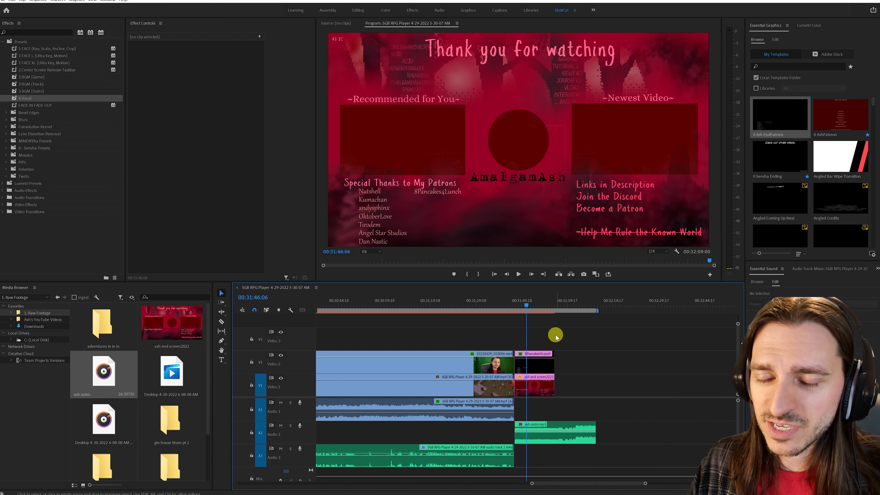
pyautogui.press('space')
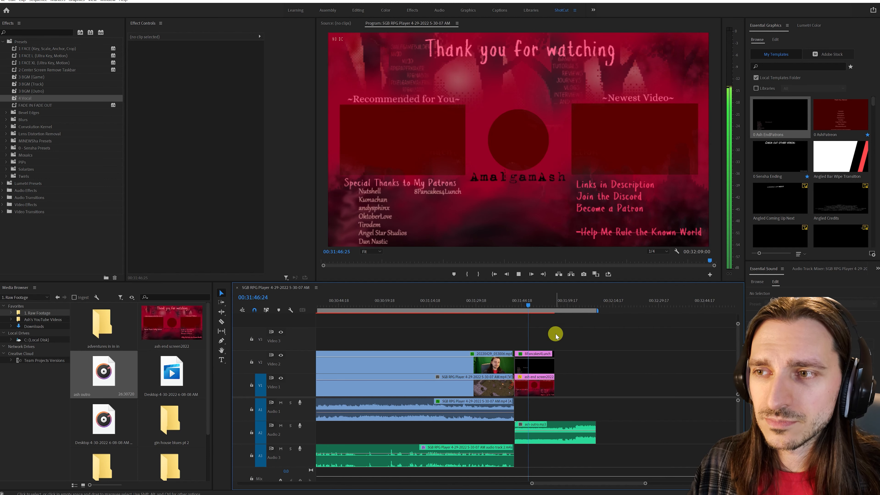
pyautogui.press('space')
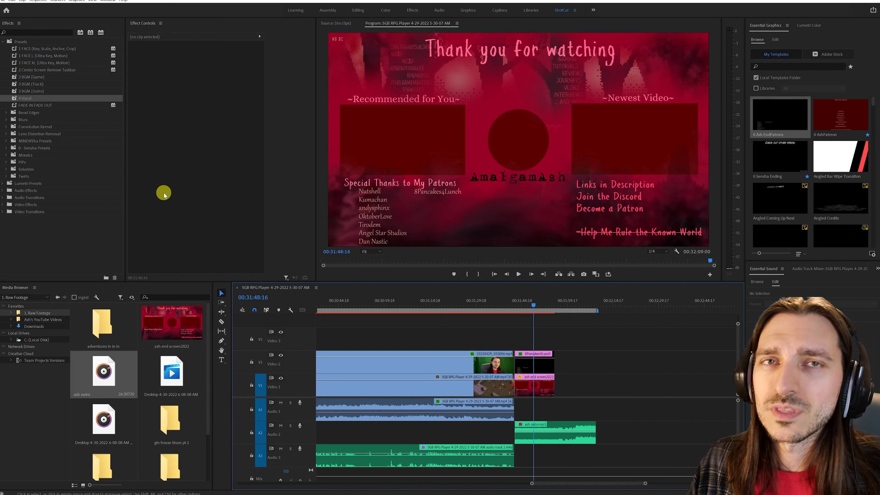
# - Apply the 3 BGM (Outro) preset to the ash outro music and play it back from 00:31:42:15
pyautogui.moveTo(33, 93); pyautogui.dragTo(570, 439)
pyautogui.press('space')
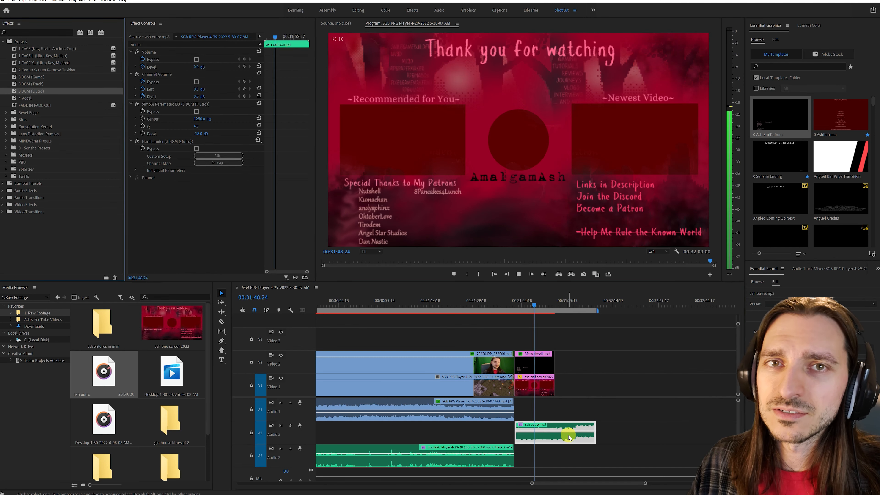
pyautogui.click(515, 308)
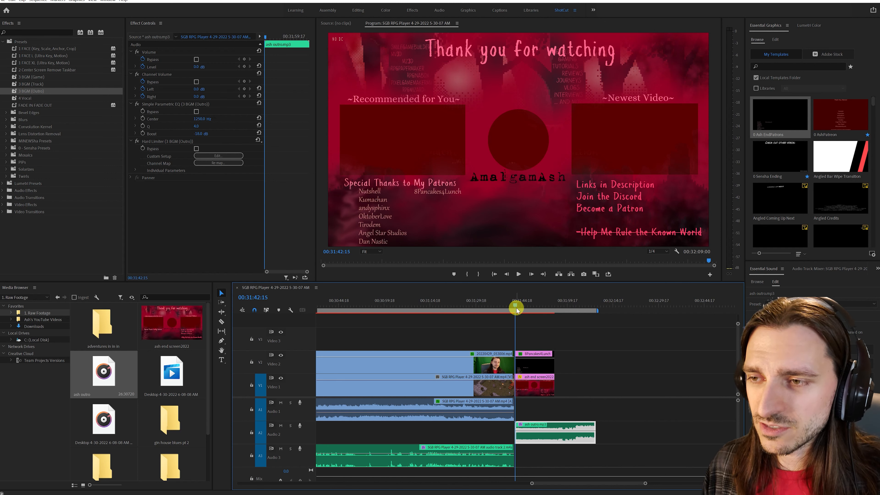
pyautogui.press('space')
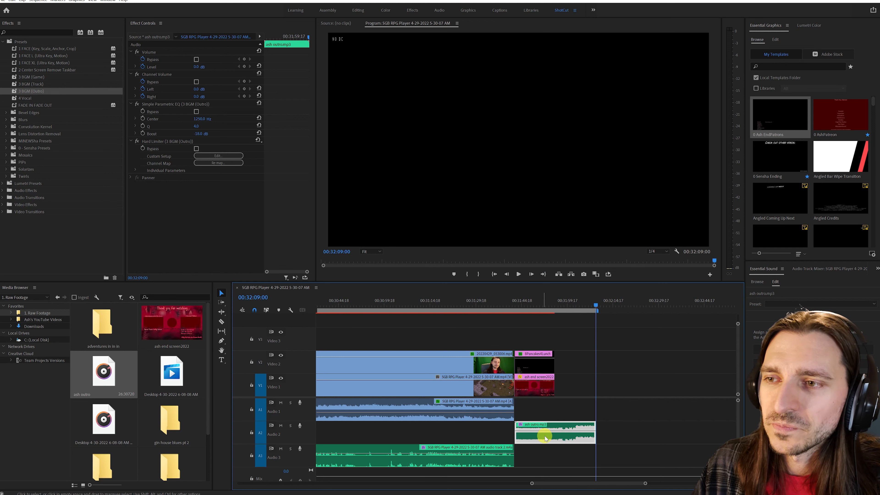
# - Shift the ash outro music earlier so it ends with the end screen at 00:31:55:13, and go to 00:31:30:02
pyautogui.moveTo(585, 424); pyautogui.dragTo(543, 421)
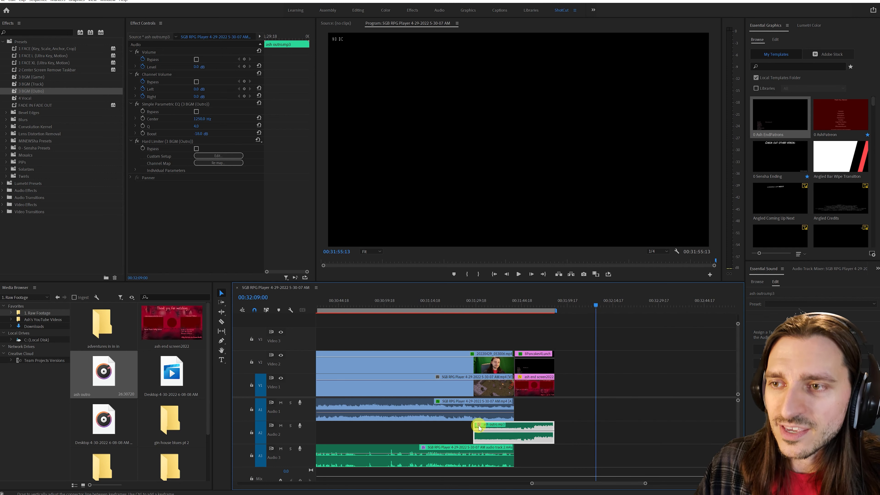
pyautogui.click(477, 310)
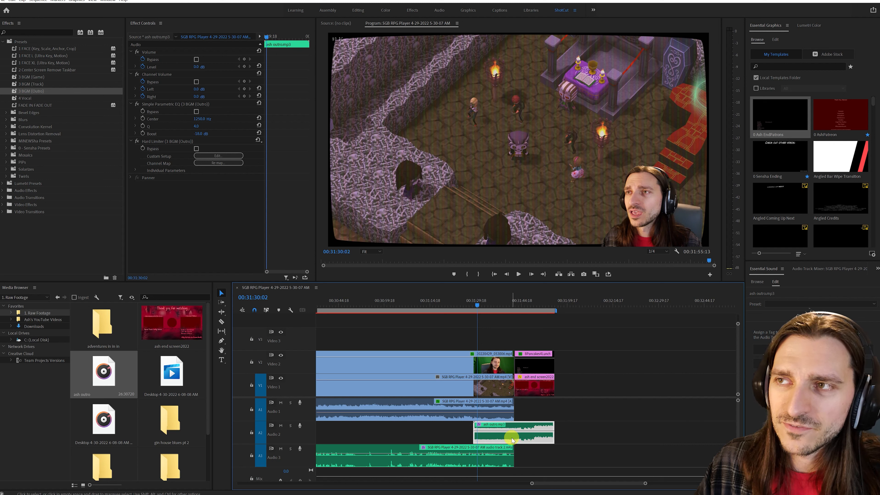
# - Try starting the outro music with the end screen and trimming its end to match, and restore its full length and earlier position
pyautogui.moveTo(511, 438); pyautogui.dragTo(556, 435)
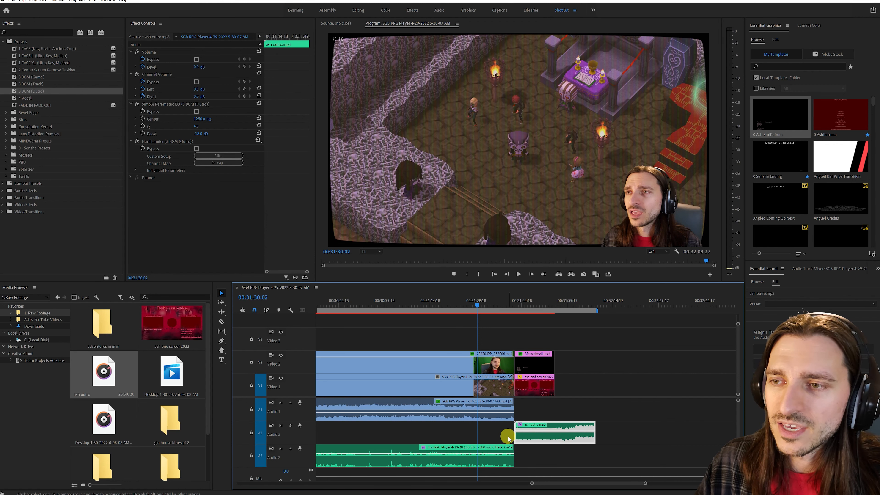
pyautogui.moveTo(594, 433); pyautogui.dragTo(554, 431)
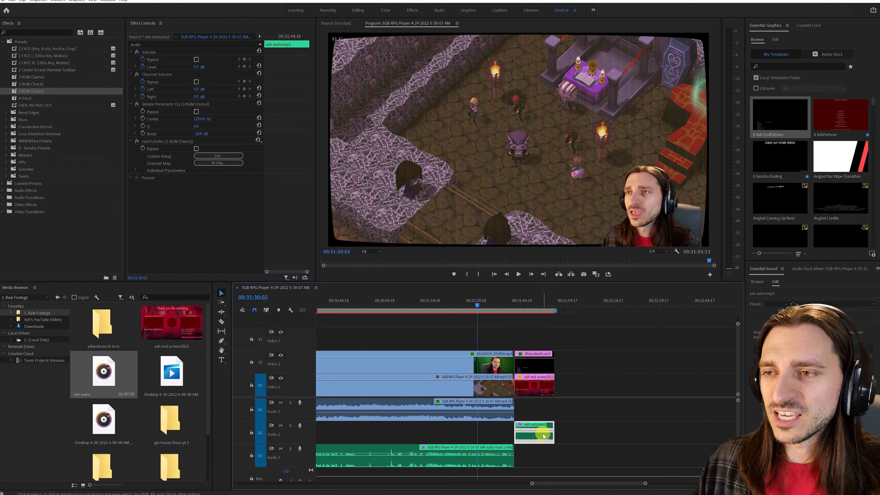
pyautogui.moveTo(554, 434); pyautogui.dragTo(595, 426)
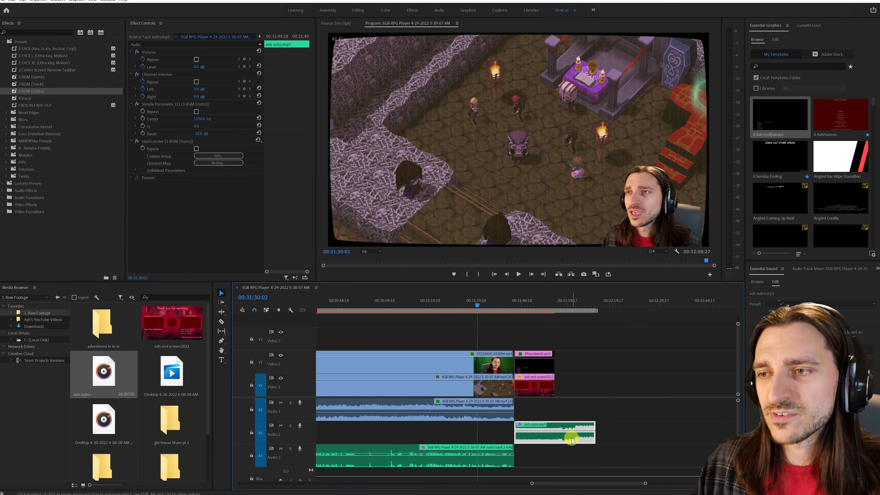
pyautogui.moveTo(535, 432); pyautogui.dragTo(494, 425)
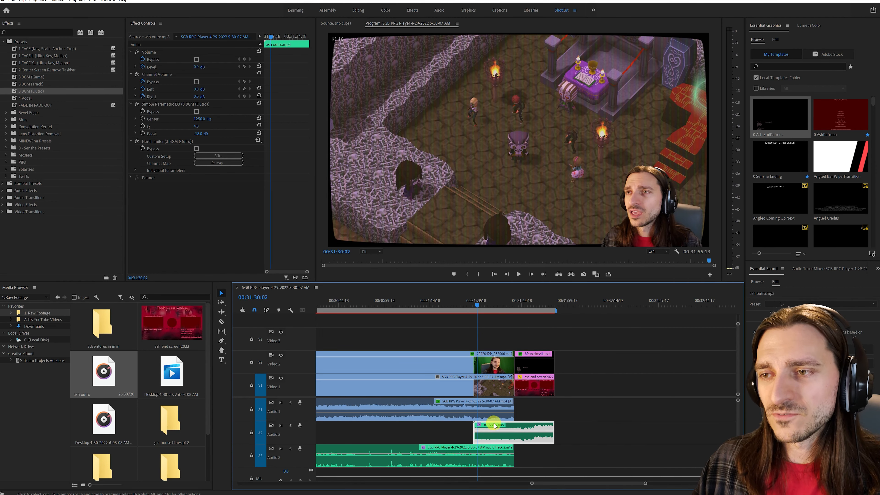
# - Place the 0 AshPatreon graphics template on Video 3 near 00:03:20 and go to 00:03:24:02
pyautogui.moveTo(507, 307); pyautogui.dragTo(517, 309)
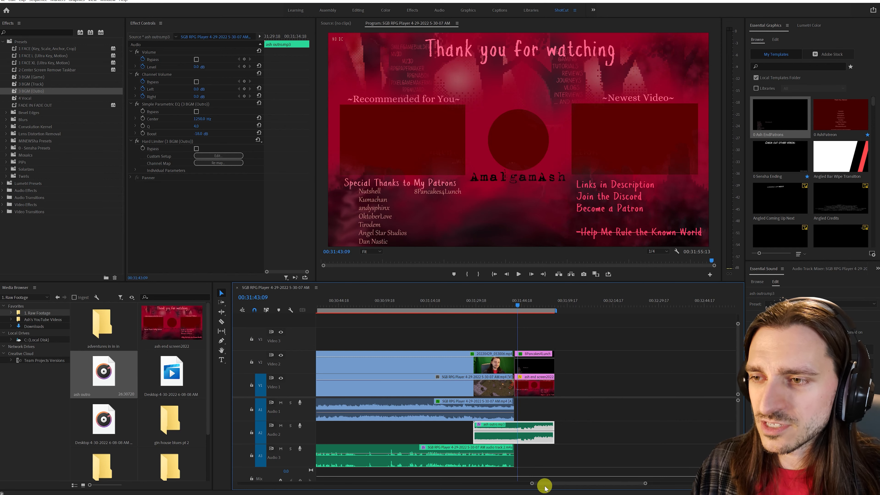
pyautogui.moveTo(530, 482); pyautogui.dragTo(243, 482)
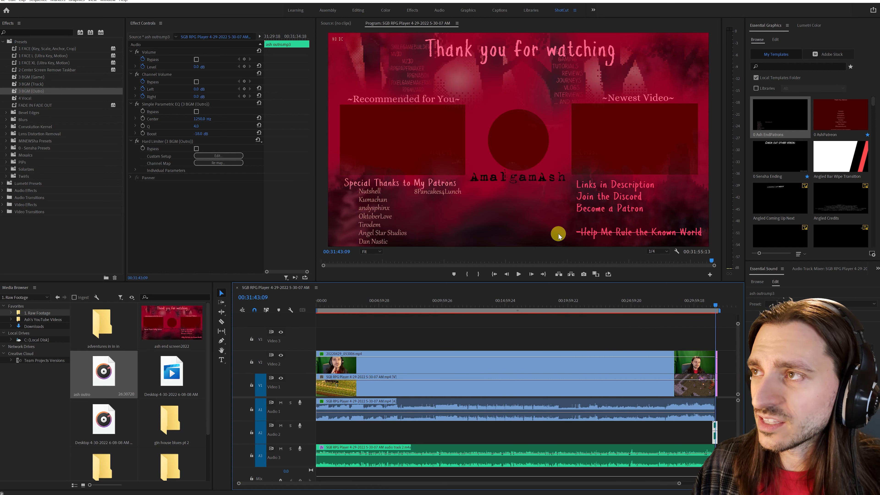
pyautogui.click(842, 120)
pyautogui.moveTo(838, 117)
pyautogui.mouseDown()
pyautogui.moveTo(571, 266)
pyautogui.moveTo(359, 337)
pyautogui.moveTo(359, 318)
pyautogui.mouseUp()
pyautogui.click(359, 310)
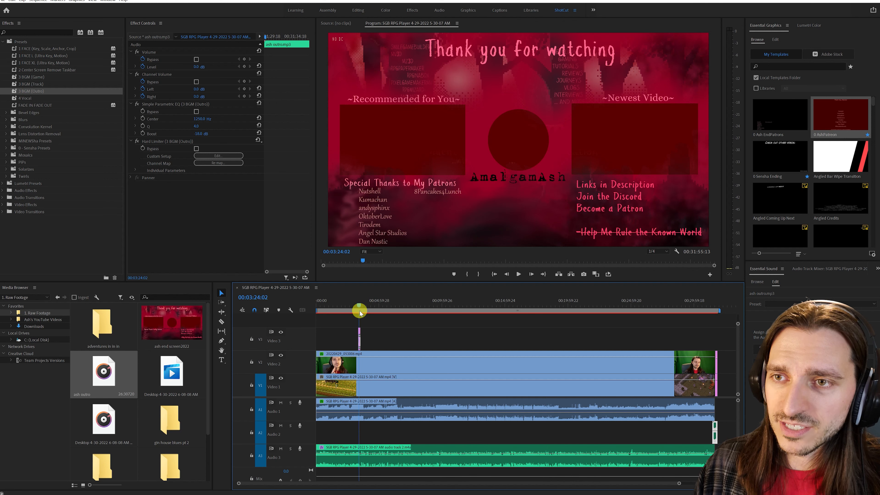
# - Scrub through the Patreon overlay on Video 3 and return to just before its start at 00:03:20:23
pyautogui.moveTo(679, 483); pyautogui.dragTo(493, 487)
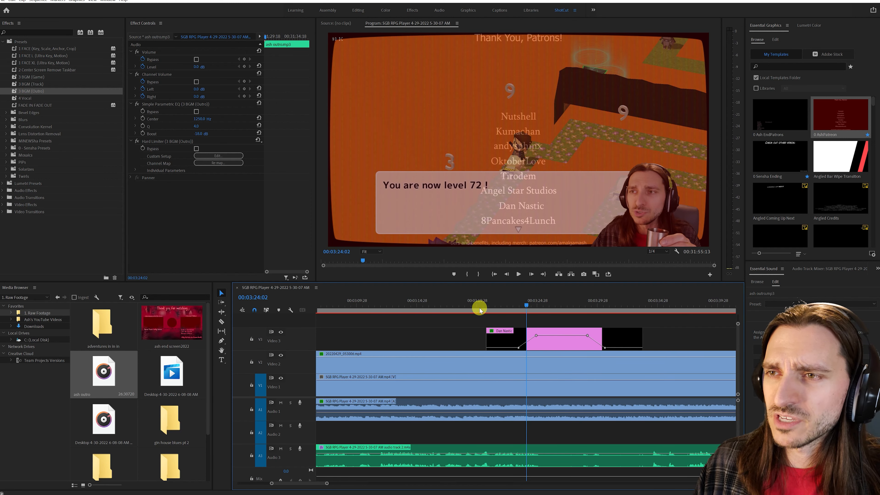
pyautogui.click(488, 309)
pyautogui.moveTo(490, 309); pyautogui.dragTo(497, 307)
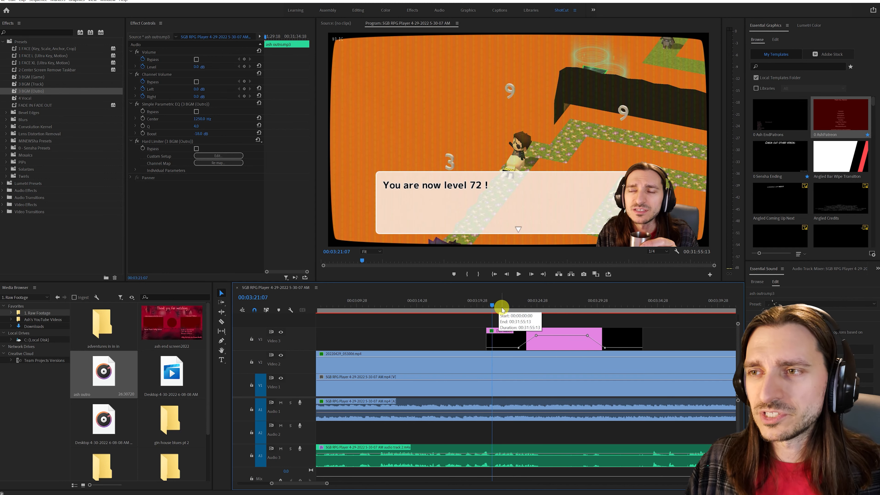
pyautogui.click(560, 311)
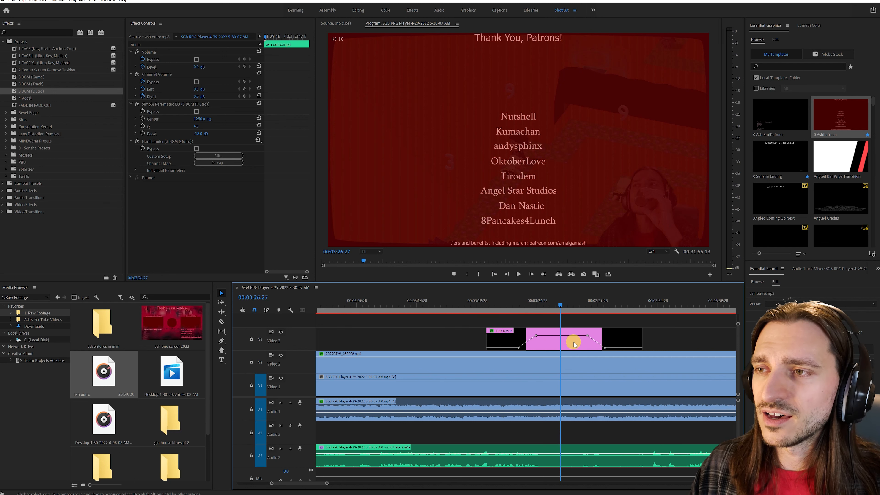
pyautogui.click(486, 306)
# - Mute Audio 1 and Audio 3 while reviewing the section up to 00:03:39:07, and unmute both tracks
pyautogui.click(281, 403)
pyautogui.click(281, 449)
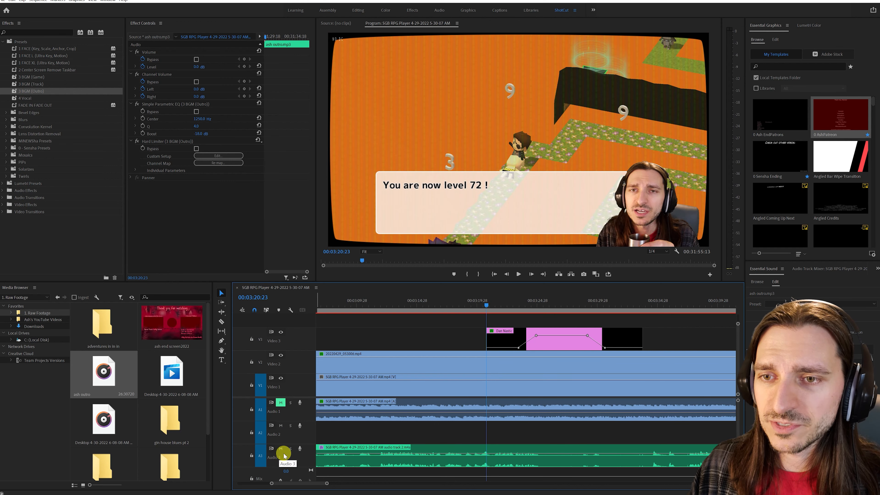
pyautogui.moveTo(487, 305); pyautogui.dragTo(709, 312)
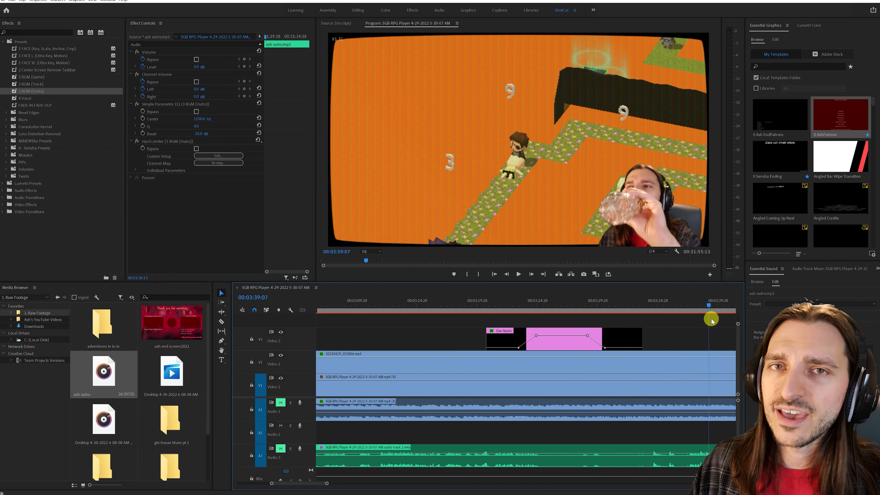
pyautogui.click(282, 449)
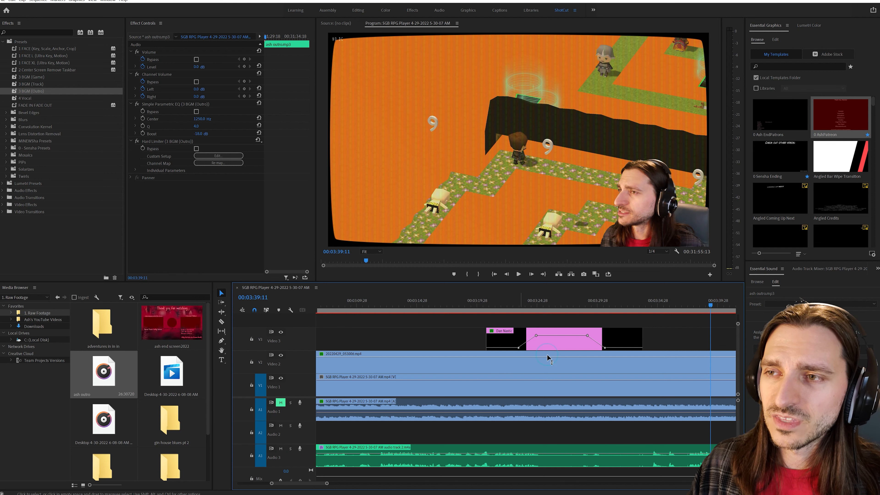
pyautogui.click(211, 400)
pyautogui.click(281, 402)
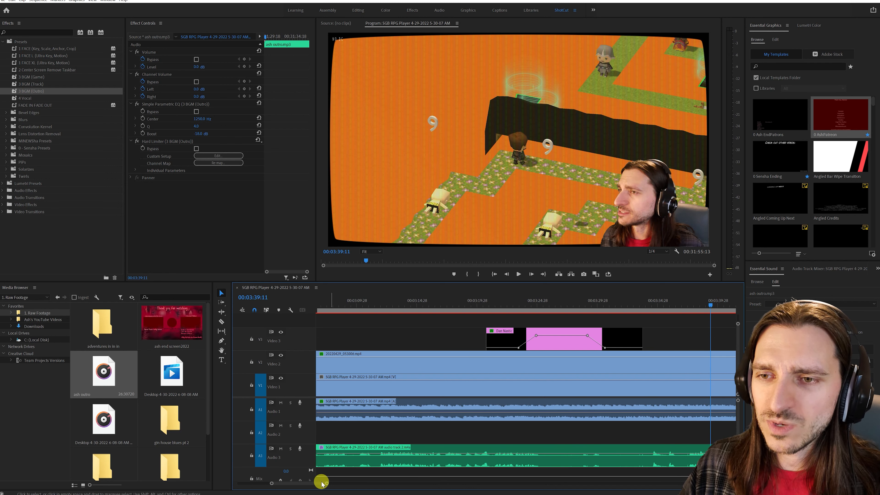
# - Go to the end of the sequence and check the effects on the Audio 1 game audio and the Audio 3 vocal clip
pyautogui.moveTo(326, 482); pyautogui.dragTo(661, 476)
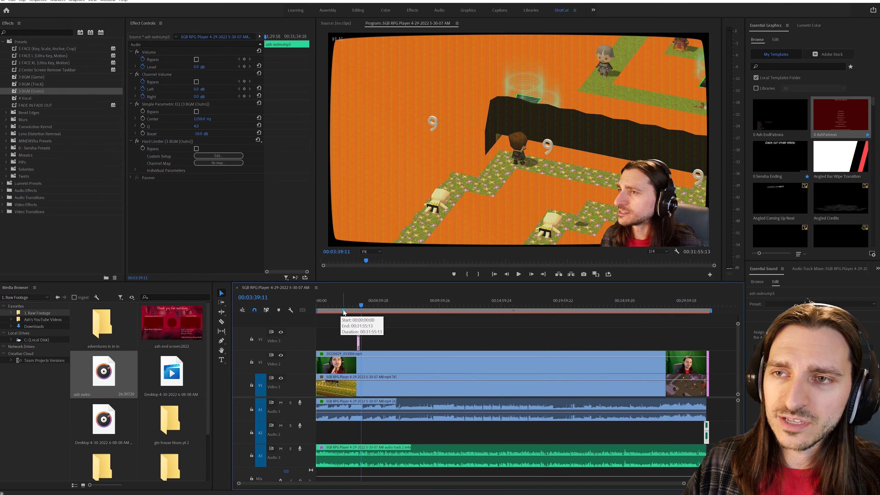
pyautogui.moveTo(359, 320); pyautogui.dragTo(712, 311)
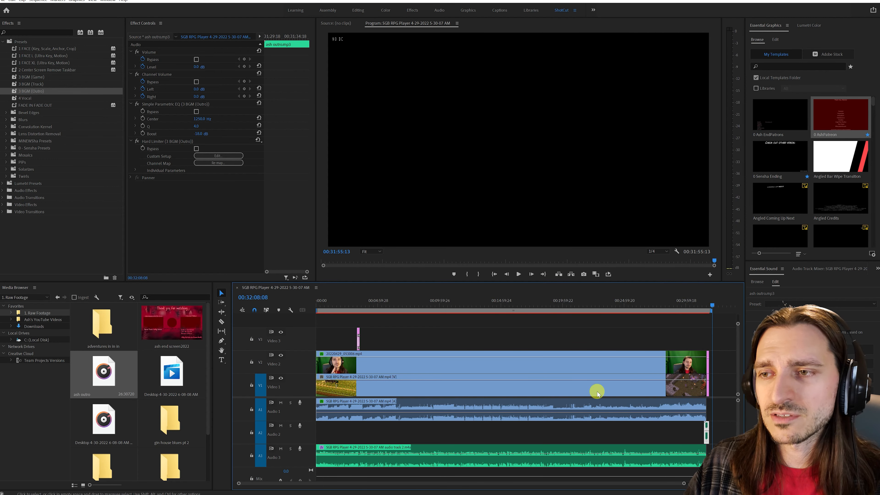
pyautogui.click(551, 417)
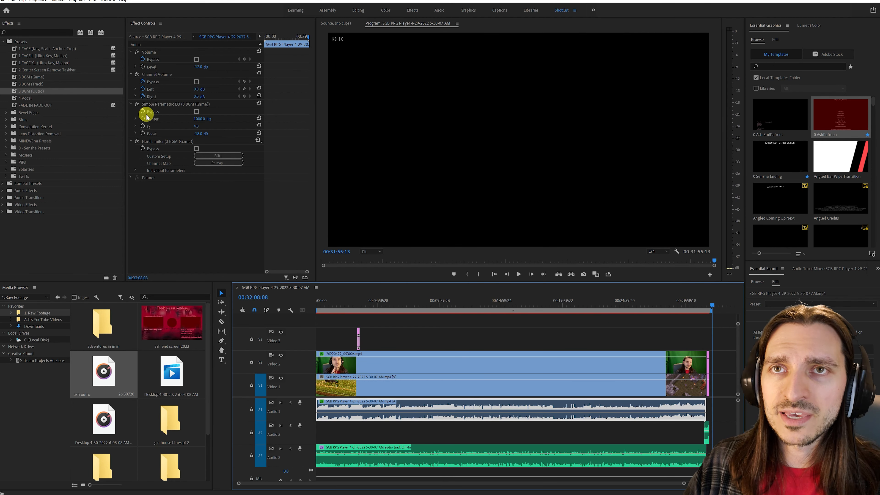
pyautogui.click(586, 460)
pyautogui.click(730, 429)
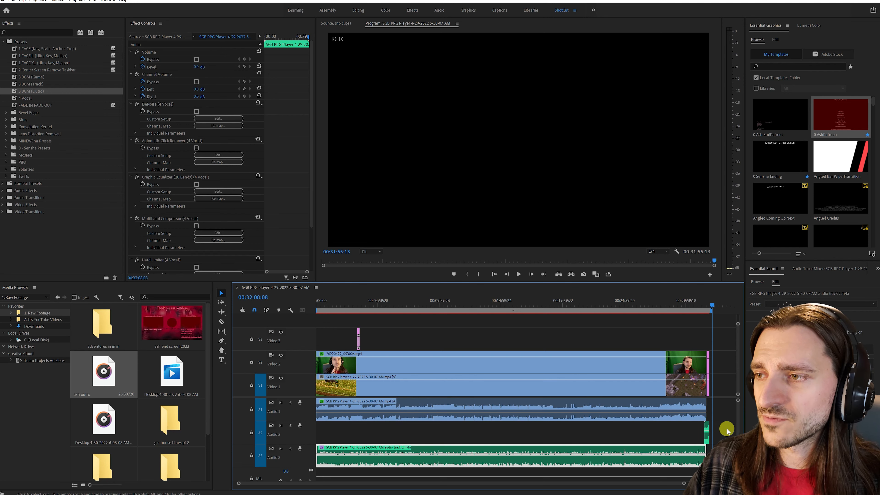
# - Shift the ash outro music on Audio 2 earlier so it ends with the end screen at 00:31:55:13
pyautogui.click(707, 437)
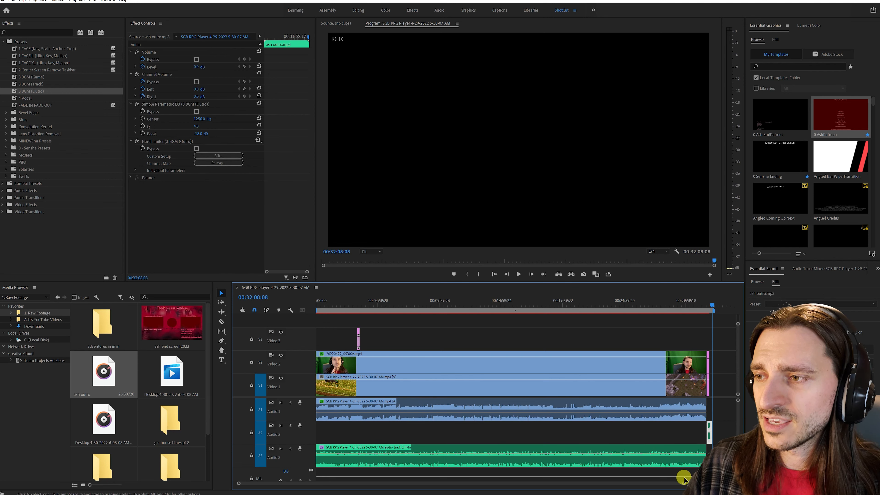
pyautogui.moveTo(681, 485); pyautogui.dragTo(531, 486)
pyautogui.click(524, 437)
pyautogui.moveTo(524, 437); pyautogui.dragTo(484, 438)
pyautogui.moveTo(533, 485); pyautogui.dragTo(238, 483)
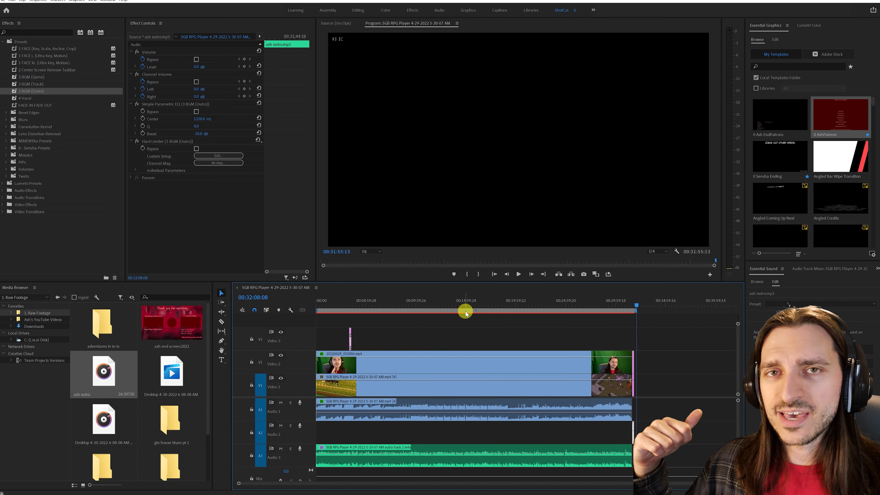
# - Go to 00:04:41:00, clear the clip selection and save the project
pyautogui.click(363, 305)
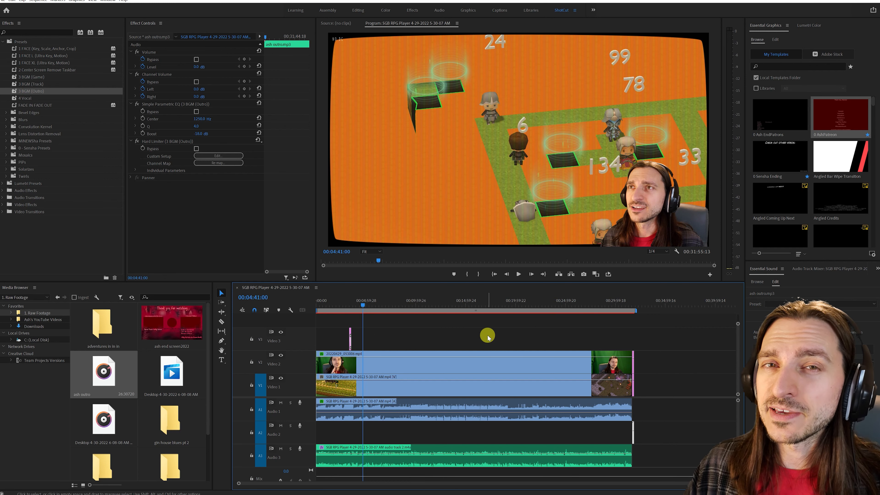
pyautogui.click(435, 325)
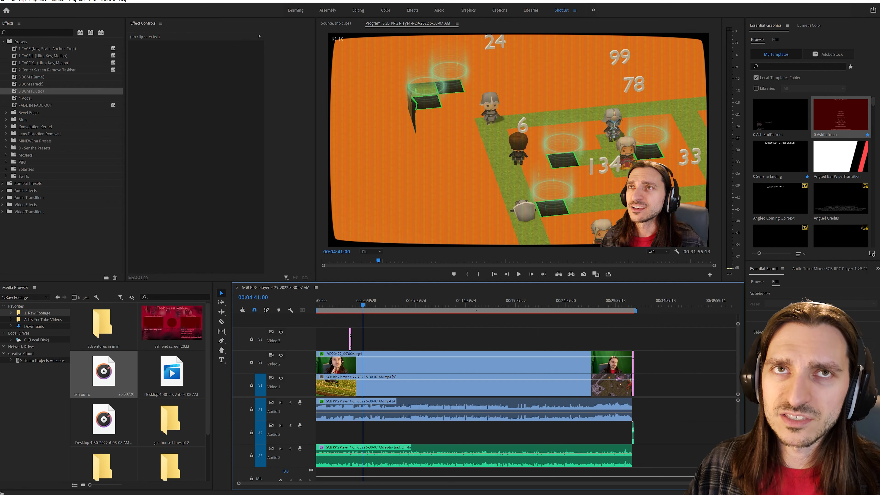
pyautogui.click(3, 0)
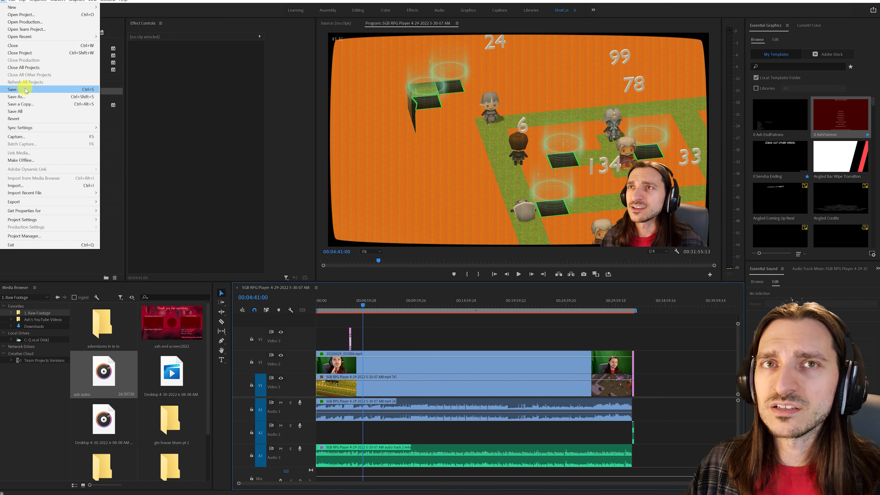
pyautogui.click(14, 89)
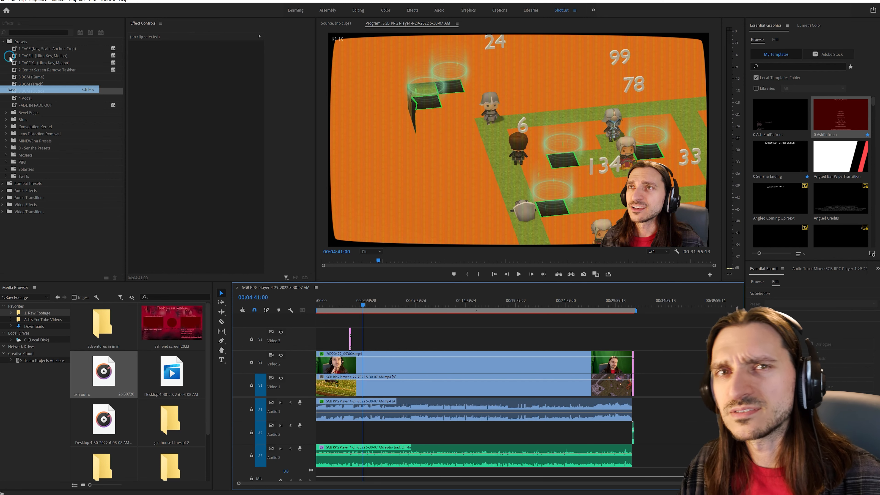
# - Queue the sequence in Media Encoder as an H.264 export named Gin House Blues 2 in the 5. Ready for Upload folder
pyautogui.click(3, 1)
pyautogui.moveTo(32, 193)
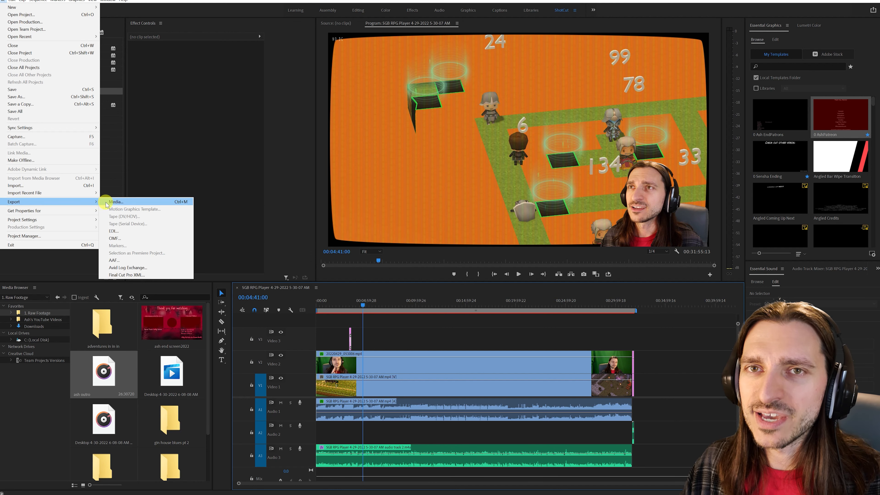
pyautogui.click(115, 202)
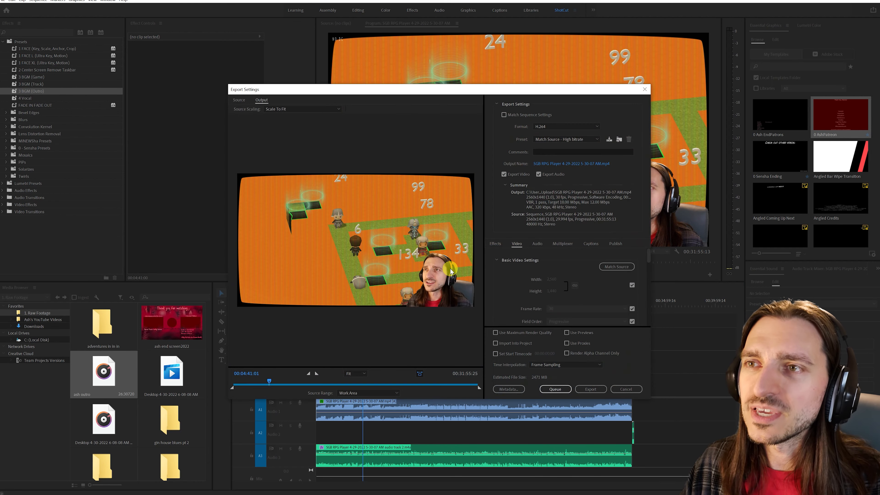
pyautogui.click(572, 165)
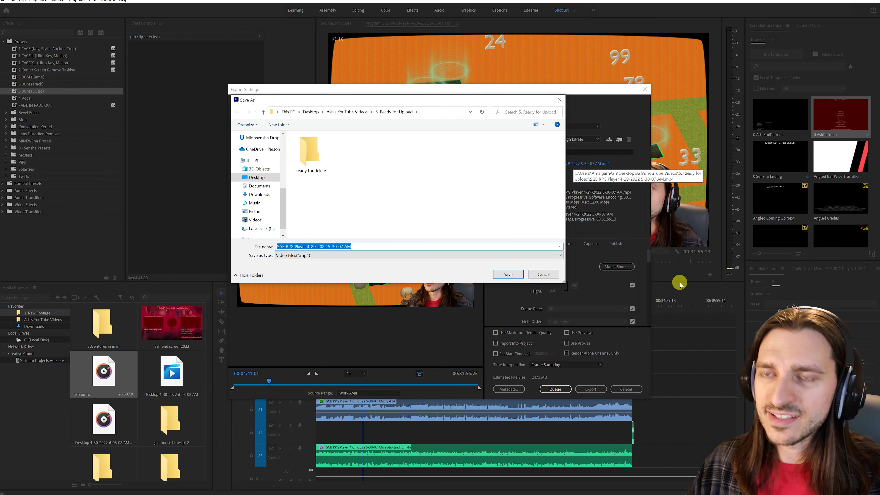
pyautogui.write('Gin House Blues 2')
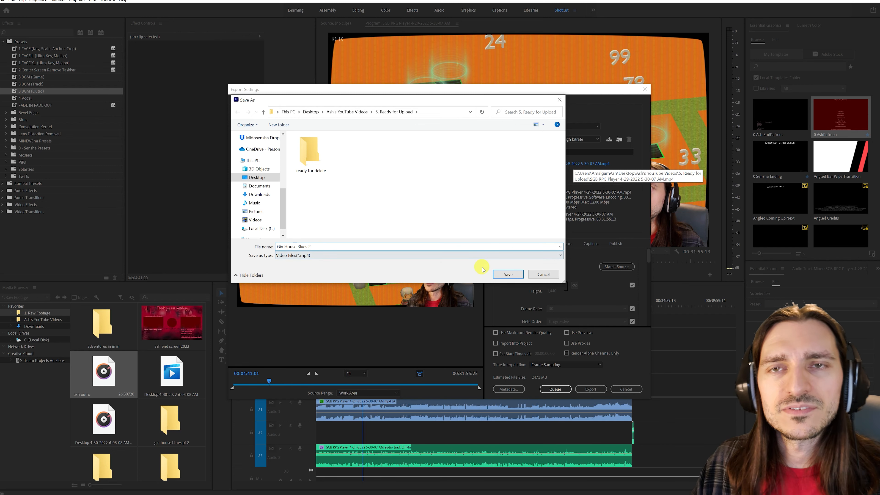
pyautogui.click(507, 274)
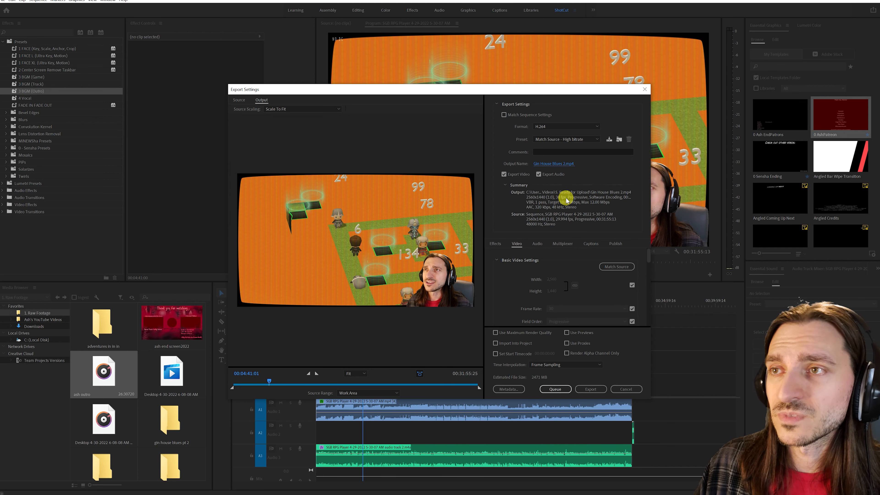
pyautogui.click(559, 391)
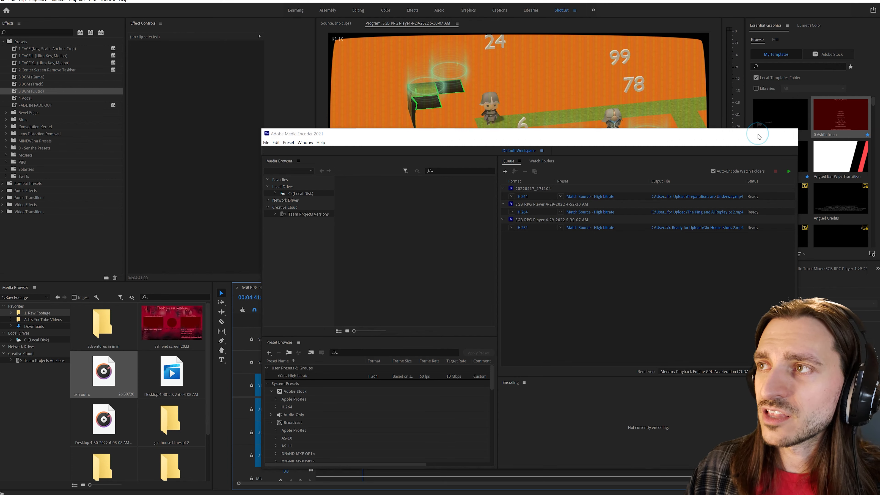
pyautogui.click(757, 134)
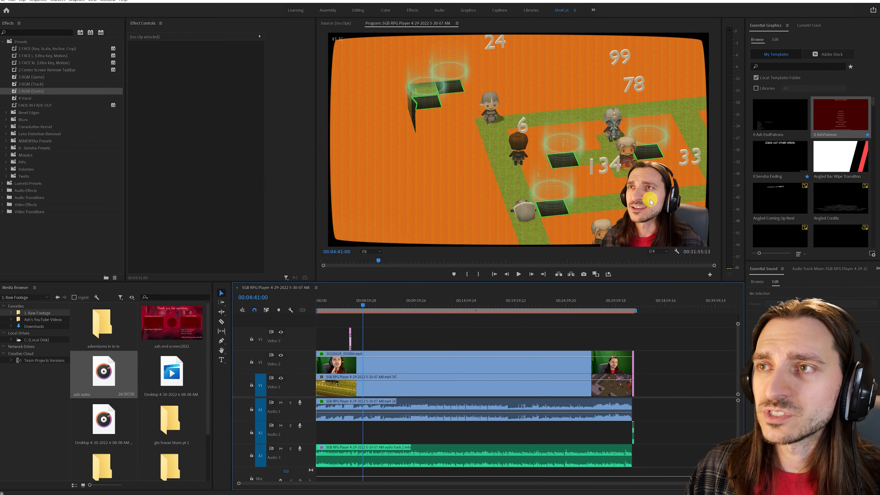
# - Close the current project and create a new project named adventures in in in
pyautogui.click(2, 0)
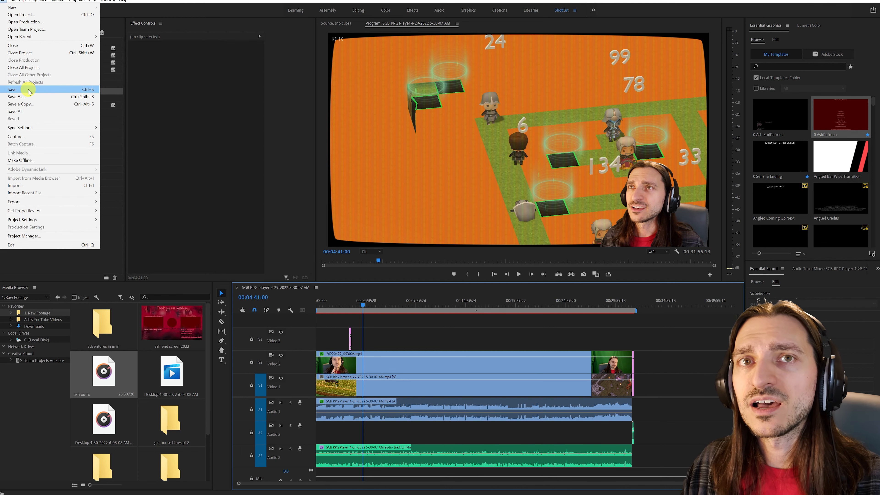
pyautogui.click(30, 54)
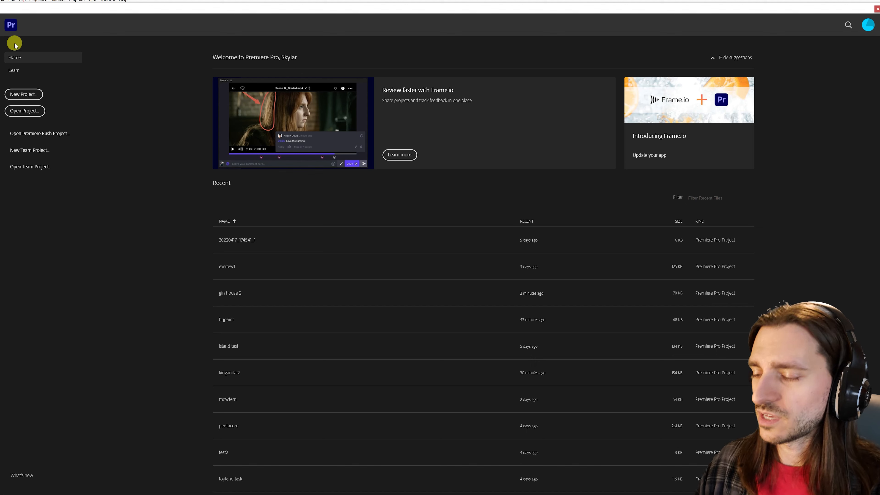
pyautogui.click(24, 95)
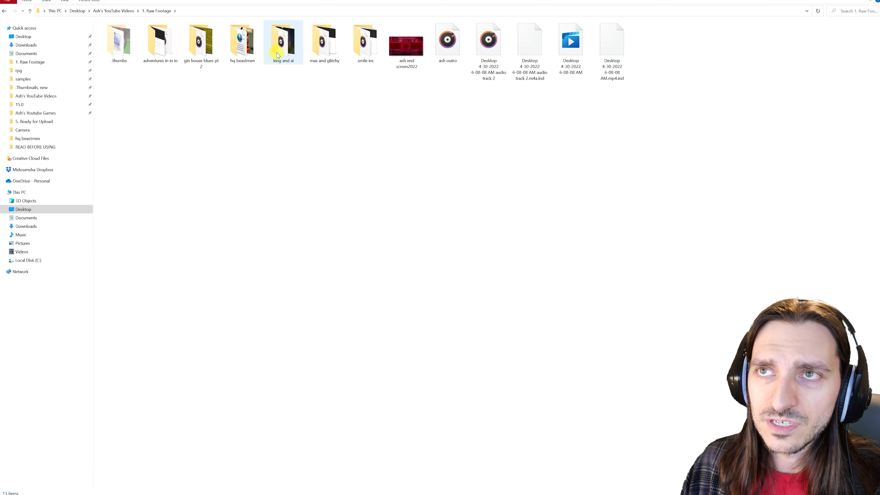
pyautogui.moveTo(352, 58)
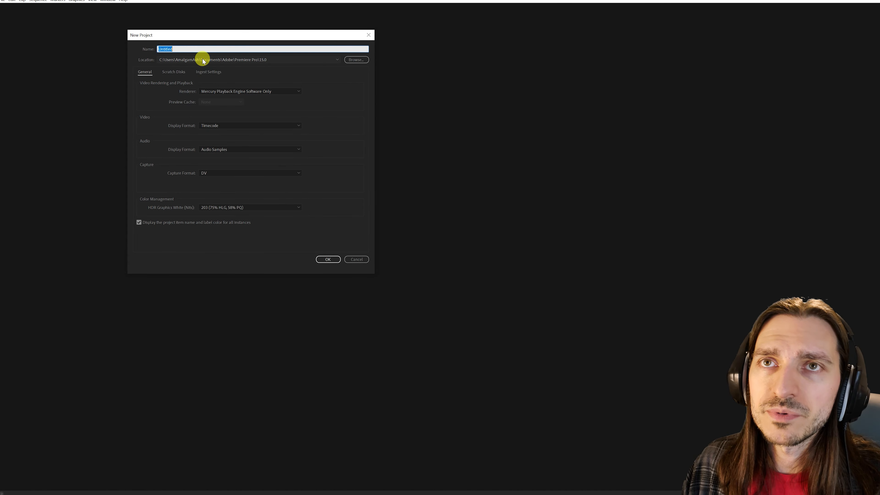
pyautogui.write('adventures')
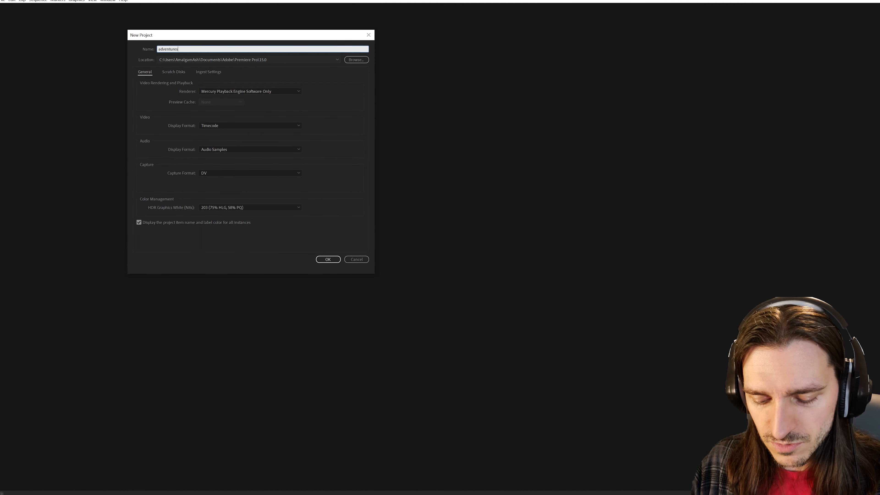
pyautogui.write(' in in in')
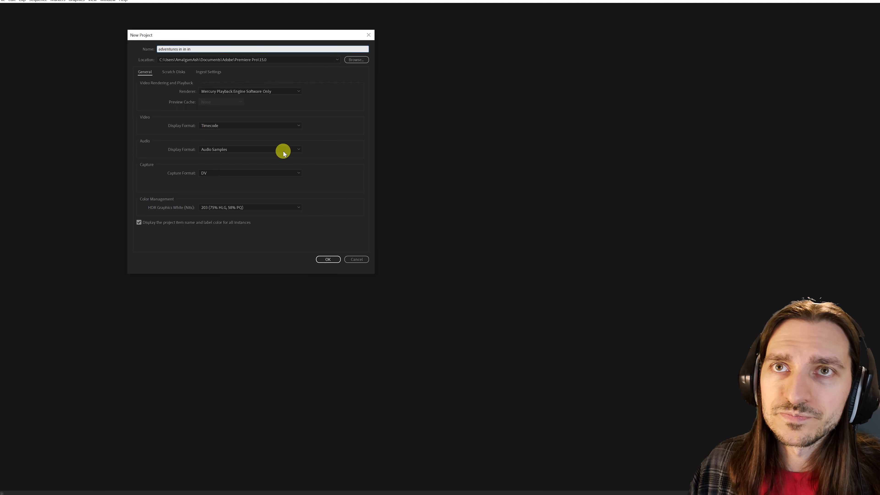
pyautogui.click(331, 260)
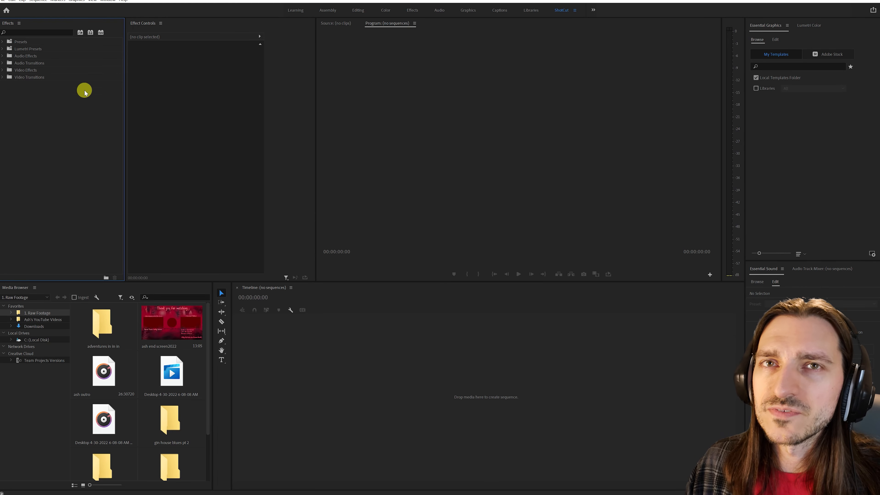
# - Add the screen recording, webcam clip and separate audio track from the adventures in in in folder to a new sequence, and expand all tracks
pyautogui.doubleClick(103, 327)
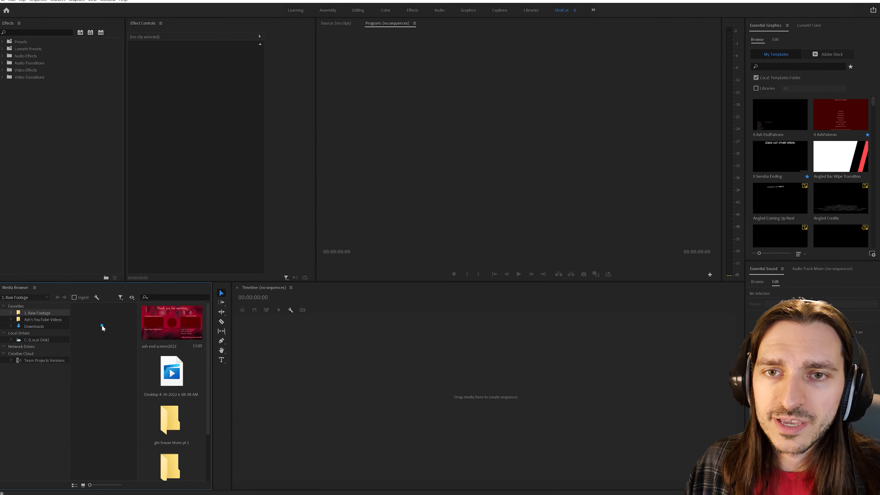
pyautogui.moveTo(159, 323); pyautogui.dragTo(249, 358)
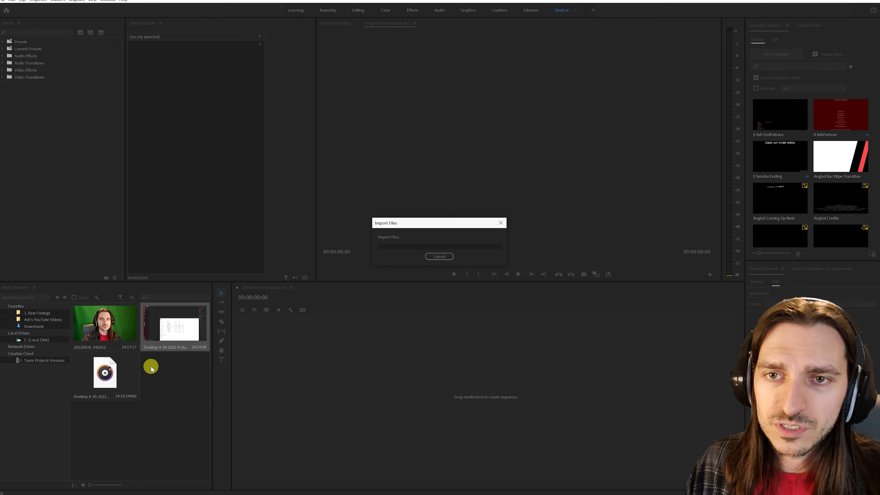
pyautogui.moveTo(110, 331); pyautogui.dragTo(315, 382)
pyautogui.moveTo(111, 374); pyautogui.dragTo(308, 414)
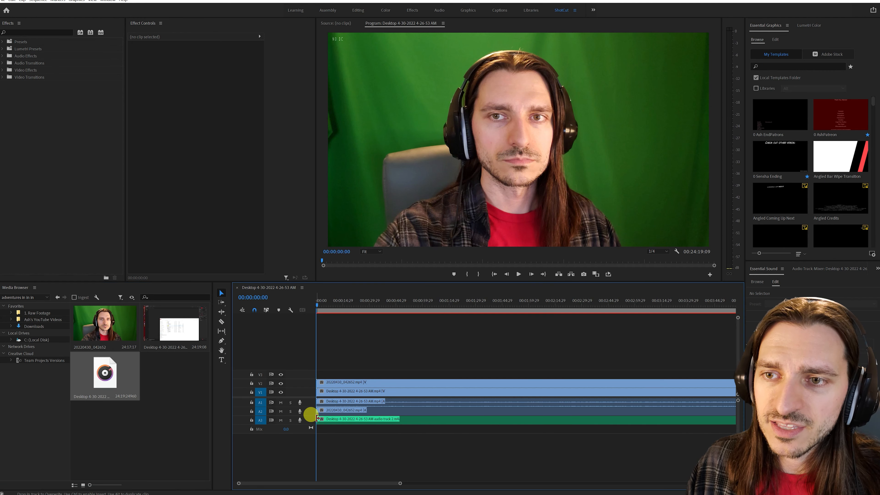
pyautogui.click(288, 314)
pyautogui.click(300, 409)
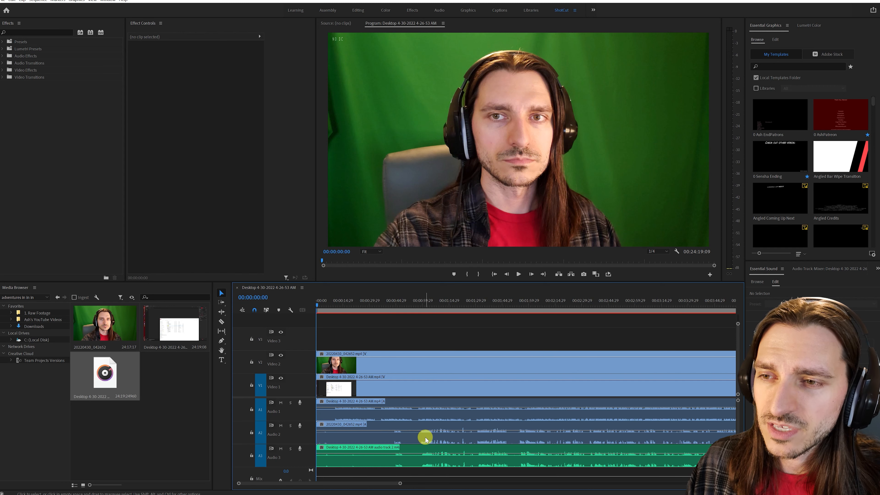
# - Slide the webcam audio on Audio 2 to line up roughly with the Audio 3 waveform around 00:00:45
pyautogui.moveTo(388, 310); pyautogui.dragTo(394, 309)
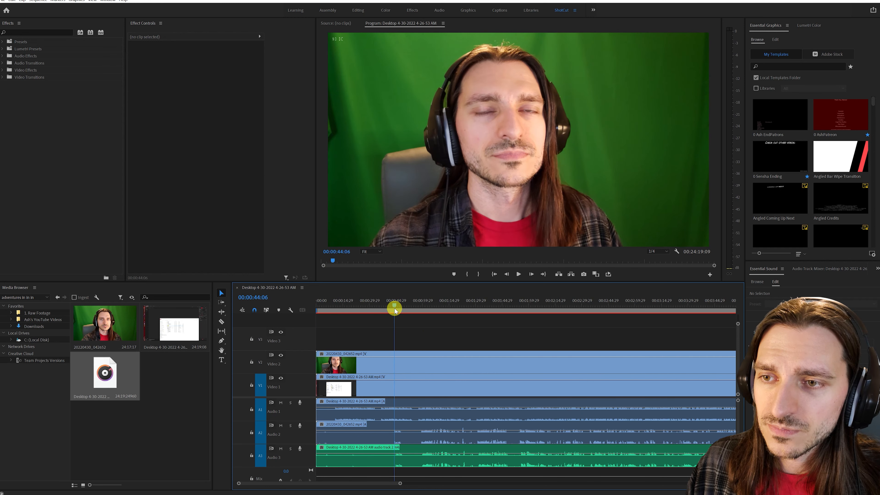
pyautogui.moveTo(400, 482); pyautogui.dragTo(333, 482)
pyautogui.scroll(-2, 446, 434)
pyautogui.moveTo(440, 440); pyautogui.dragTo(456, 438)
pyautogui.moveTo(461, 438); pyautogui.dragTo(468, 439)
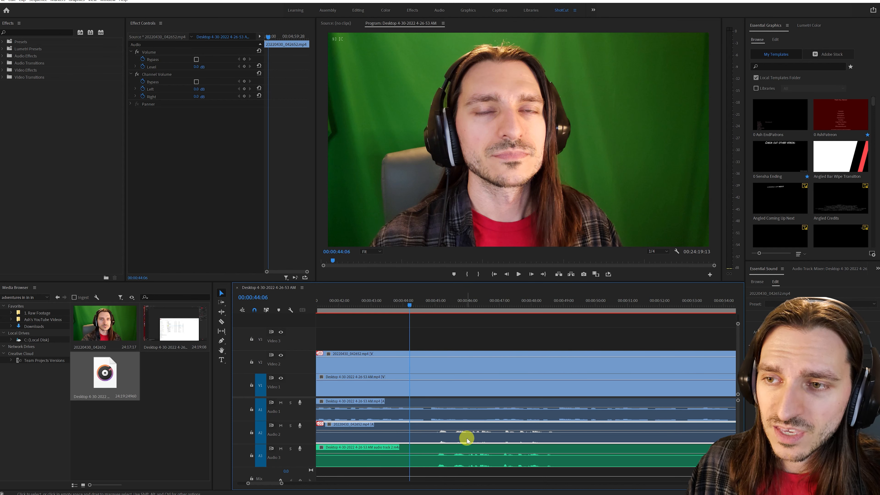
pyautogui.click(437, 312)
pyautogui.moveTo(281, 483); pyautogui.dragTo(271, 482)
pyautogui.moveTo(564, 443); pyautogui.dragTo(563, 443)
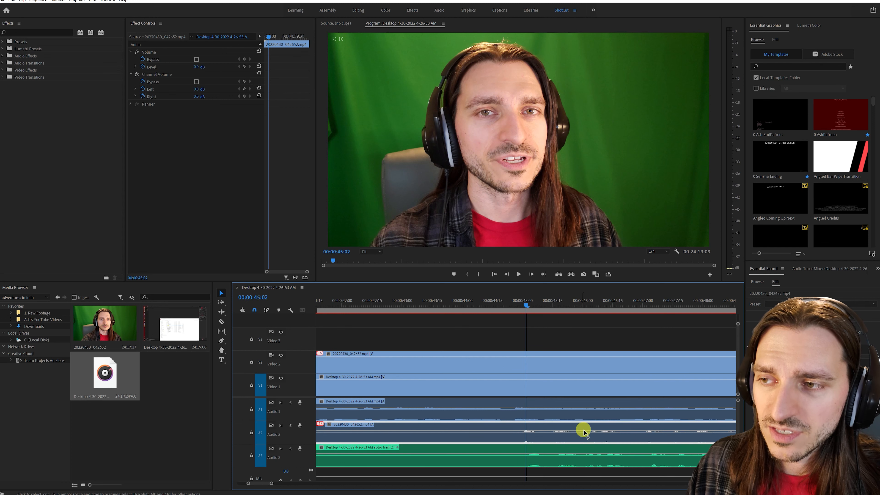
# - Fine-tune the webcam audio against the Audio 3 waveform at 00:00:47:02 and shift the webcam video on Video 2 to match
pyautogui.scroll(-2, 595, 413)
pyautogui.click(593, 311)
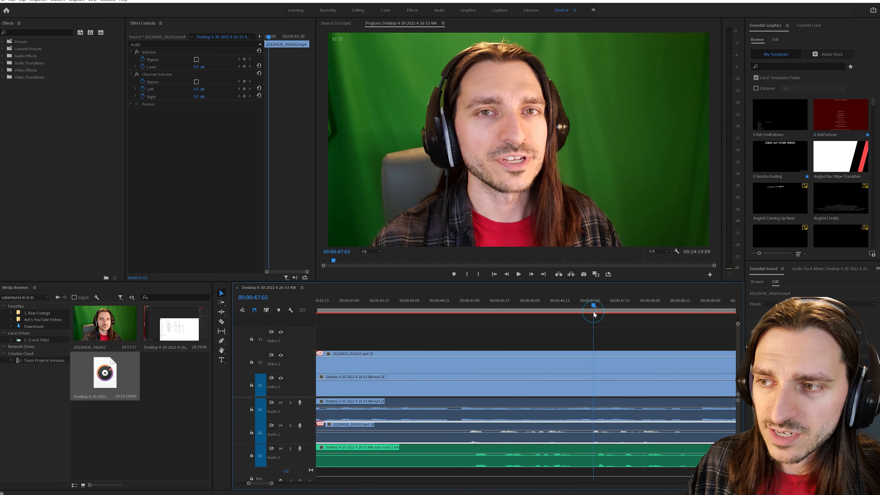
pyautogui.moveTo(272, 483); pyautogui.dragTo(261, 483)
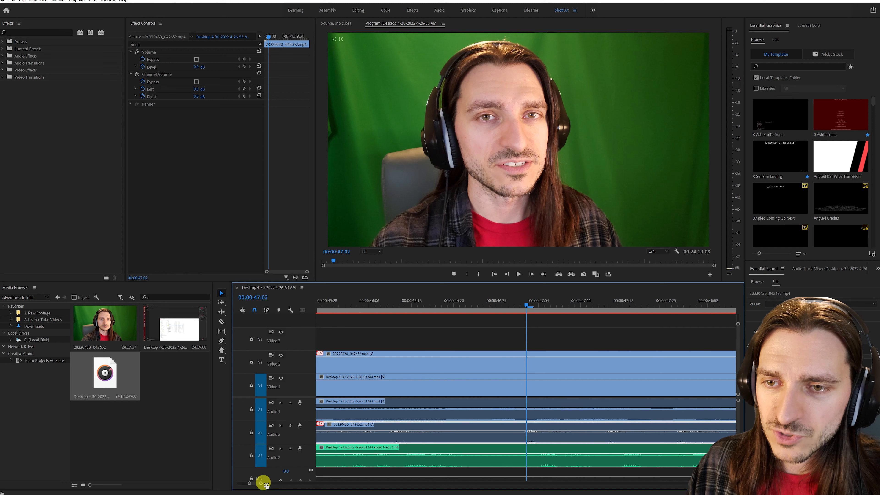
pyautogui.moveTo(534, 433); pyautogui.dragTo(555, 441)
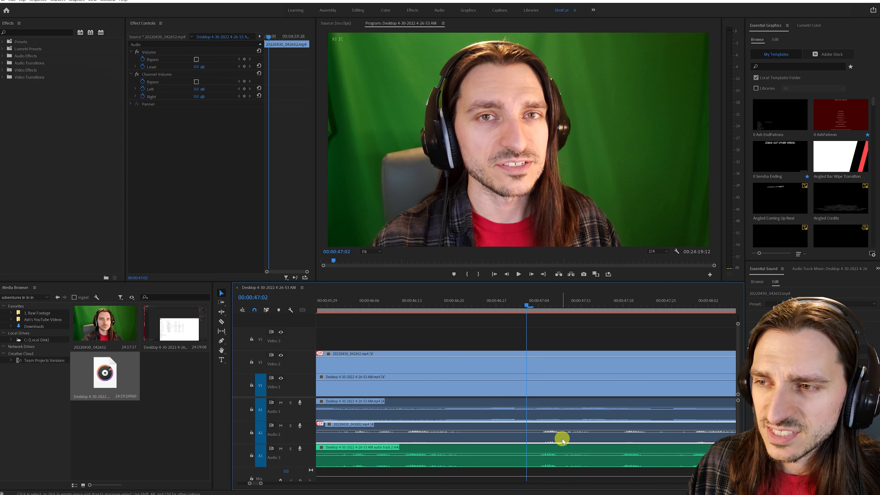
pyautogui.moveTo(561, 440); pyautogui.dragTo(556, 441)
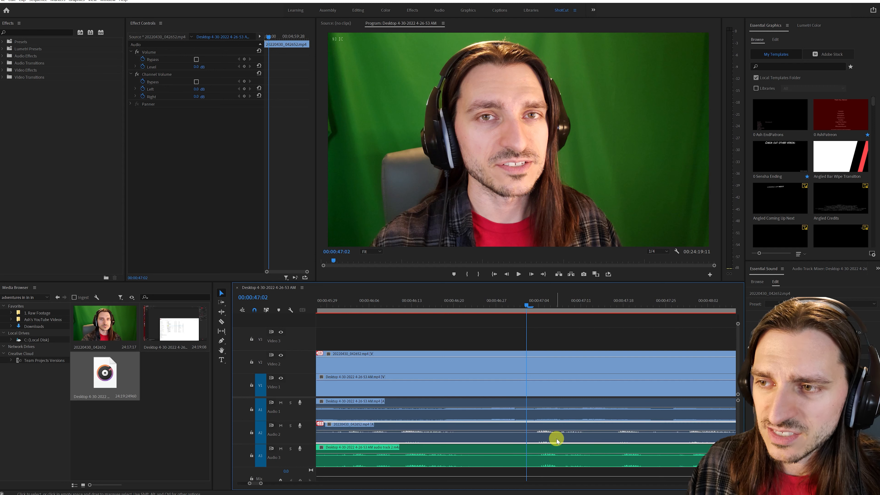
pyautogui.moveTo(339, 366); pyautogui.dragTo(444, 367)
pyautogui.moveTo(260, 482); pyautogui.dragTo(324, 477)
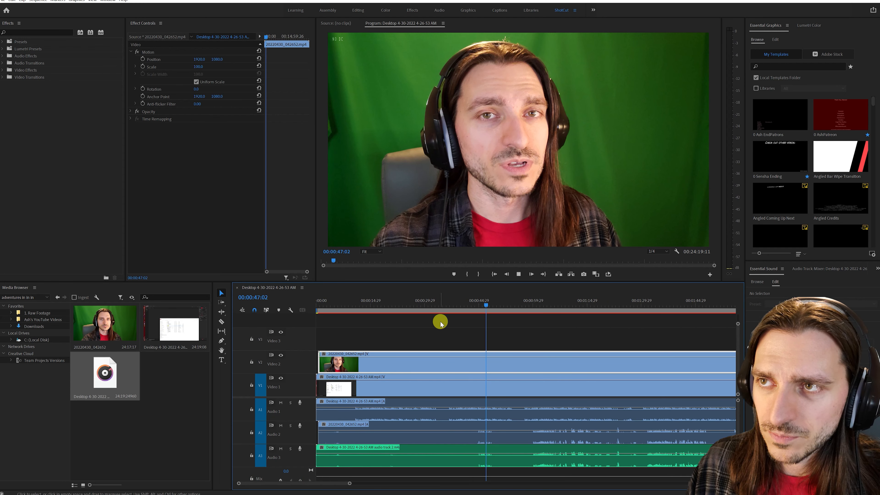
# - Find where the usable footage begins, cut all tracks there and ripple delete the opening section
pyautogui.press('space')
pyautogui.click(525, 309)
pyautogui.press('space')
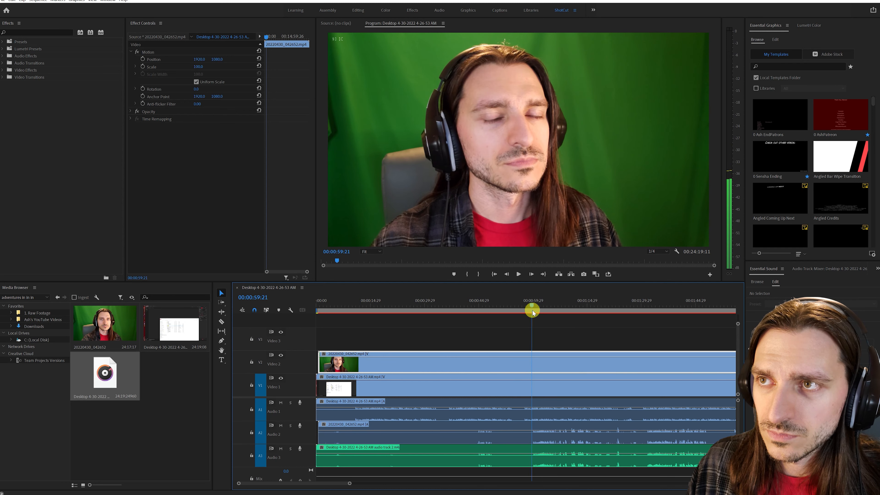
pyautogui.moveTo(536, 310); pyautogui.dragTo(582, 450)
pyautogui.hotkey('ctrl', 'shift', 'k')
pyautogui.hotkey('shift', 'Delete')
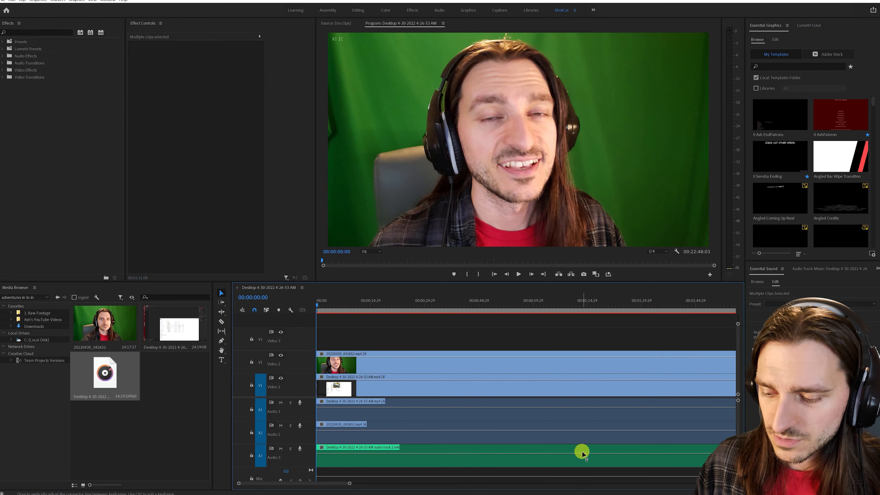
# - Play the trimmed sequence from about 00:00:25:01 and stop at 00:00:25:20, where the game window is shown
pyautogui.click(406, 308)
pyautogui.moveTo(407, 310); pyautogui.dragTo(406, 308)
pyautogui.press('space')
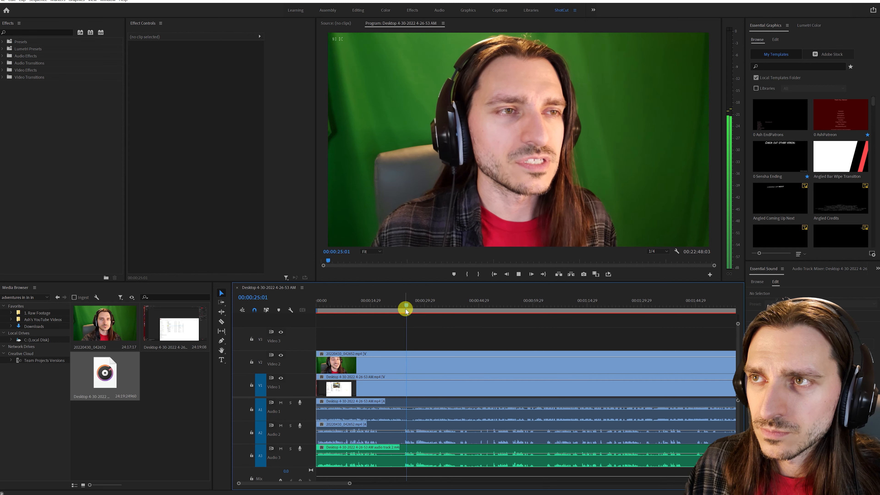
pyautogui.press('space')
# - Delete the webcam audio on Audio 2 and apply the 1 FACE (Key, Scale, Anchor, Crop) preset to the webcam clip
pyautogui.click(460, 434)
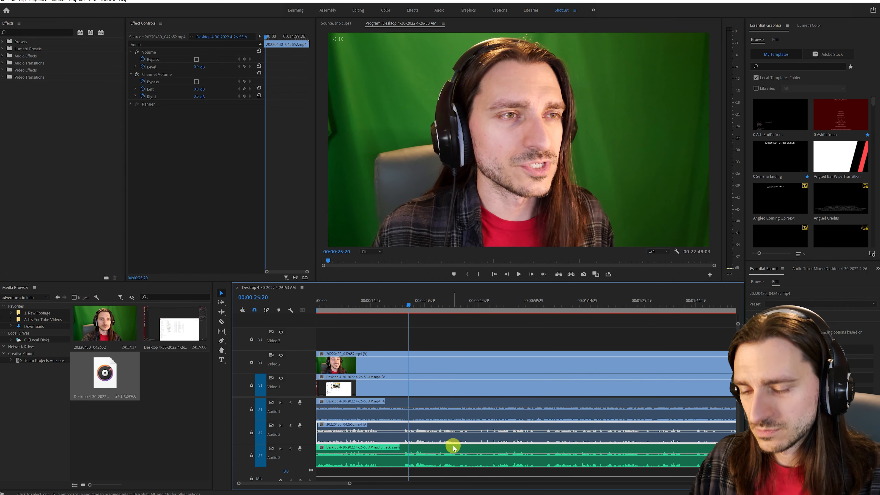
pyautogui.press('Delete')
pyautogui.click(3, 42)
pyautogui.moveTo(56, 50); pyautogui.dragTo(413, 358)
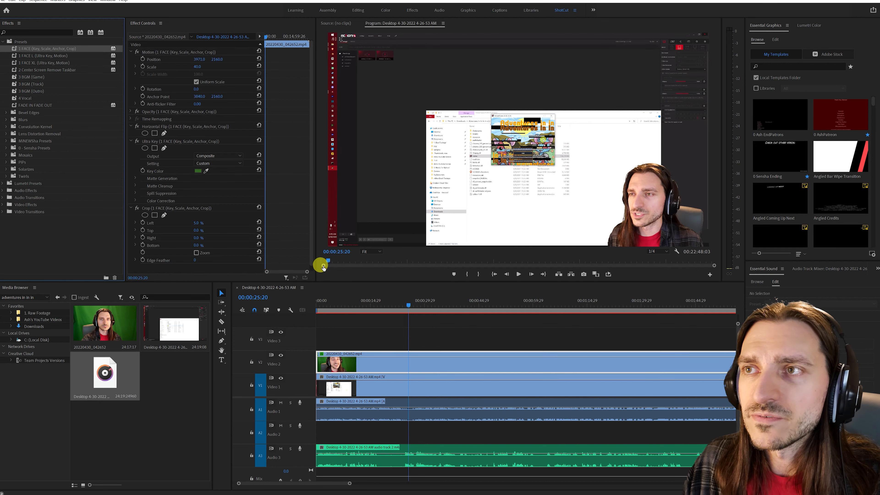
# - Scale the screen recording on Video 1 to 418 and set its horizontal position to 1144 so the game window fills the frame height
pyautogui.click(441, 390)
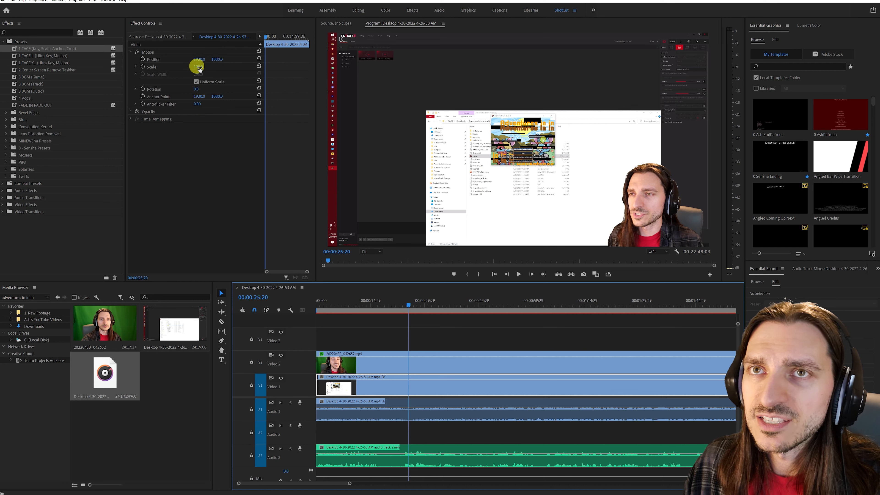
pyautogui.moveTo(199, 68); pyautogui.dragTo(305, 68)
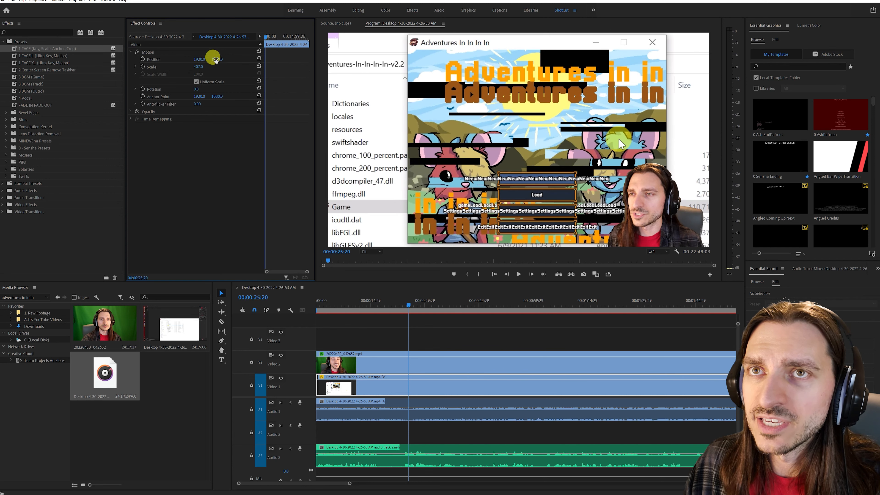
pyautogui.moveTo(204, 59); pyautogui.dragTo(123, 60)
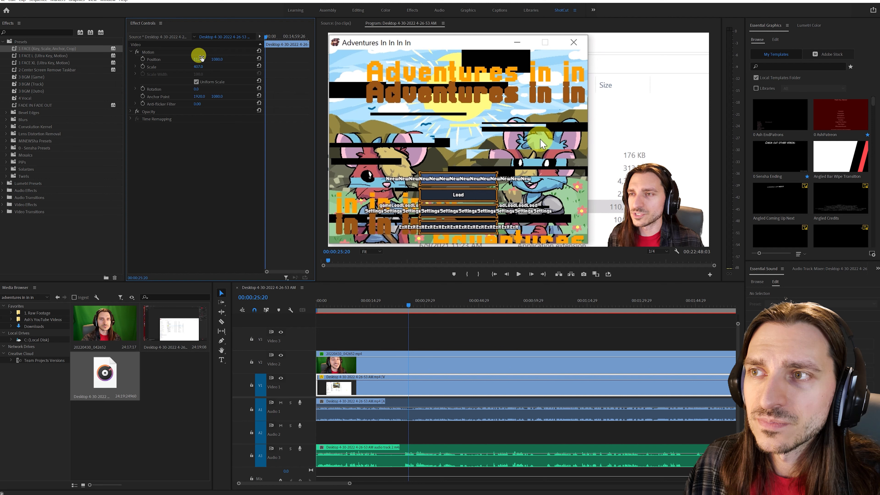
pyautogui.click(198, 66)
pyautogui.click(194, 58)
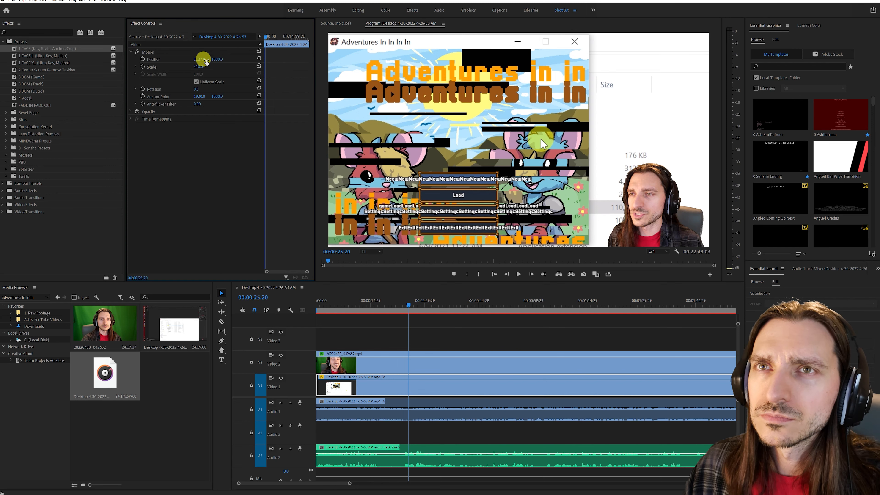
pyautogui.moveTo(199, 67); pyautogui.dragTo(206, 67)
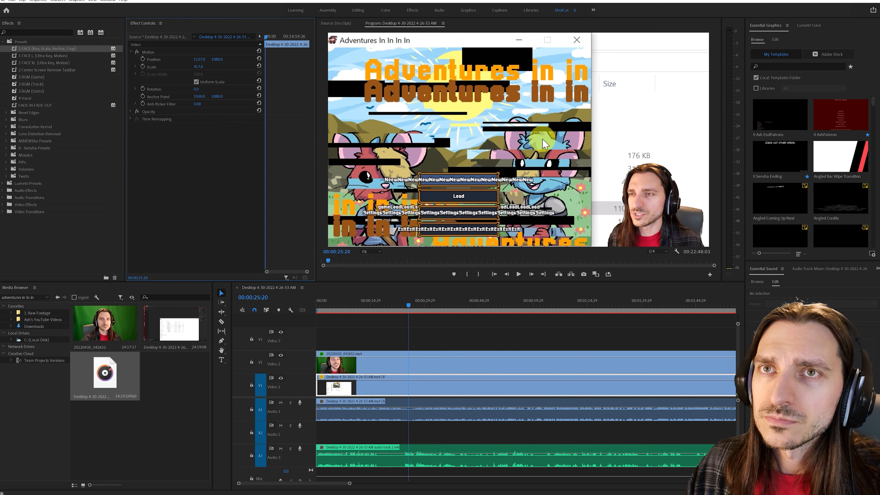
pyautogui.press('Return')
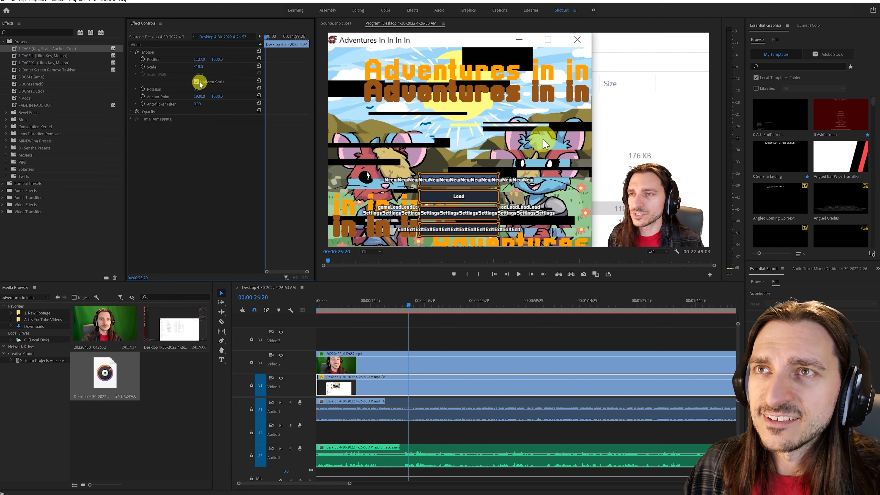
pyautogui.moveTo(196, 60); pyautogui.dragTo(204, 60)
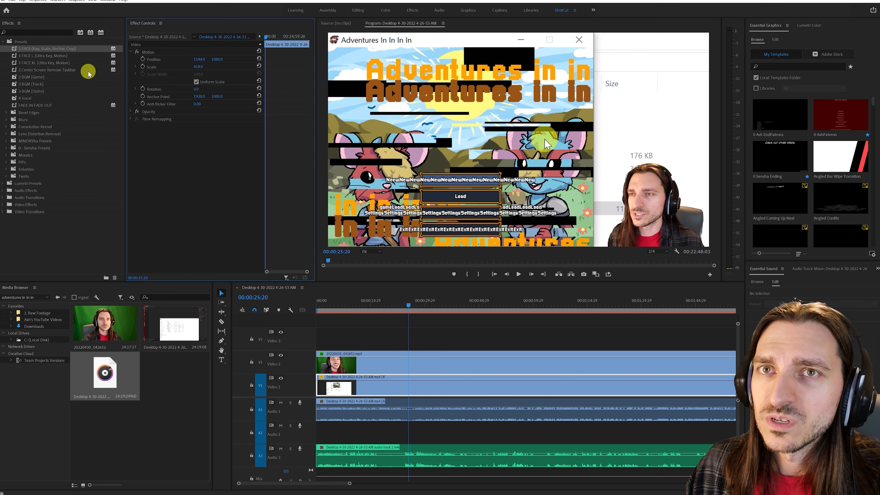
pyautogui.click(36, 30)
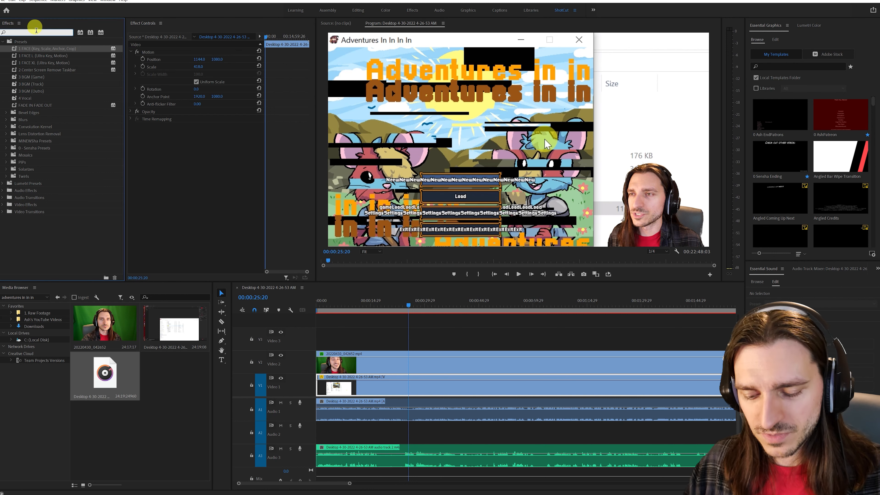
pyautogui.write('tim')
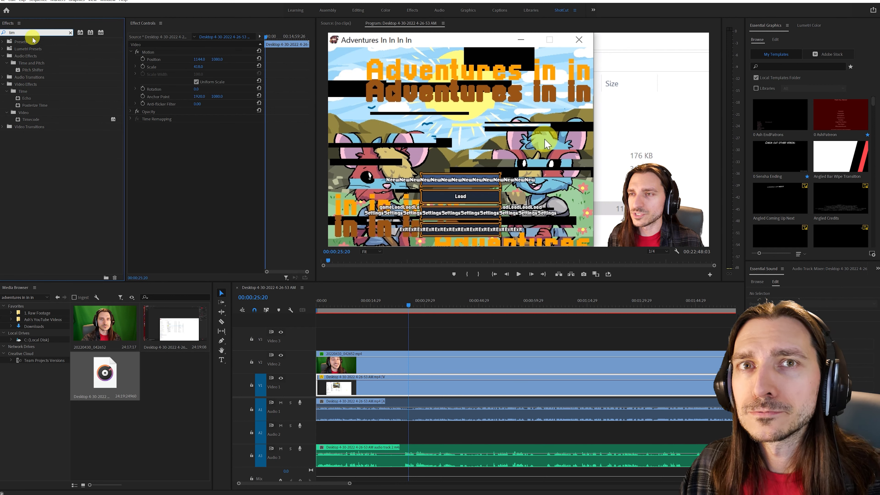
pyautogui.click(70, 33)
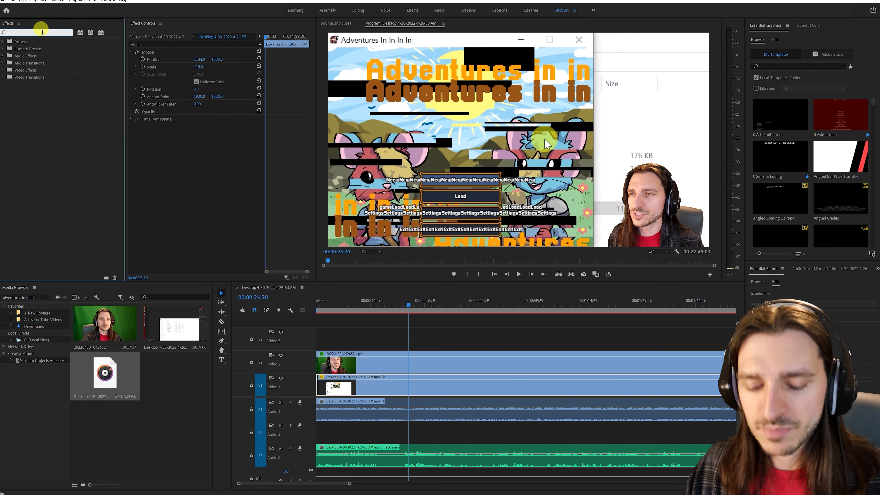
# - Apply the Crop effect to the screen recording and set its right crop to 40.5 %
pyautogui.write('crop')
pyautogui.moveTo(31, 91); pyautogui.dragTo(203, 154)
pyautogui.click(197, 157)
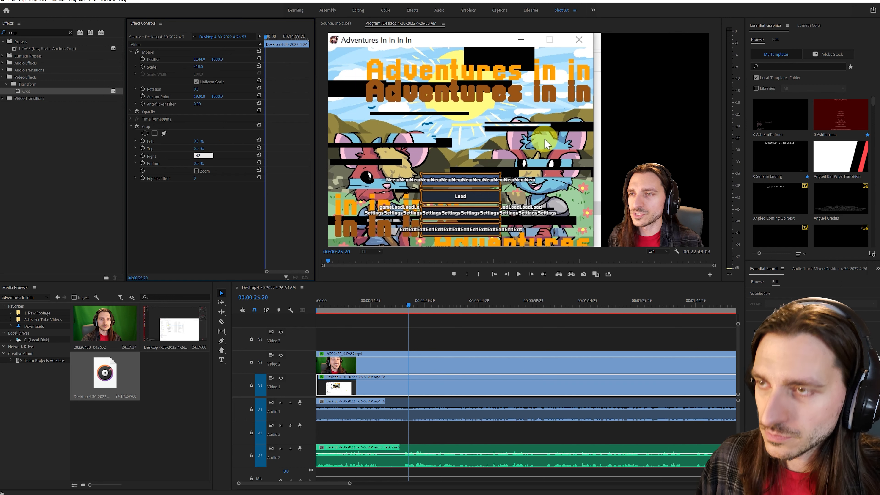
pyautogui.click(222, 145)
pyautogui.click(202, 154)
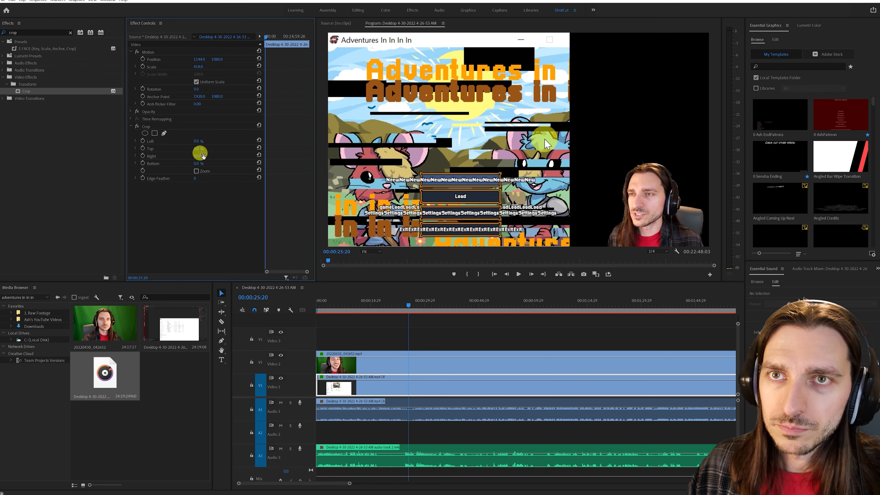
pyautogui.write('40.5')
pyautogui.click(223, 144)
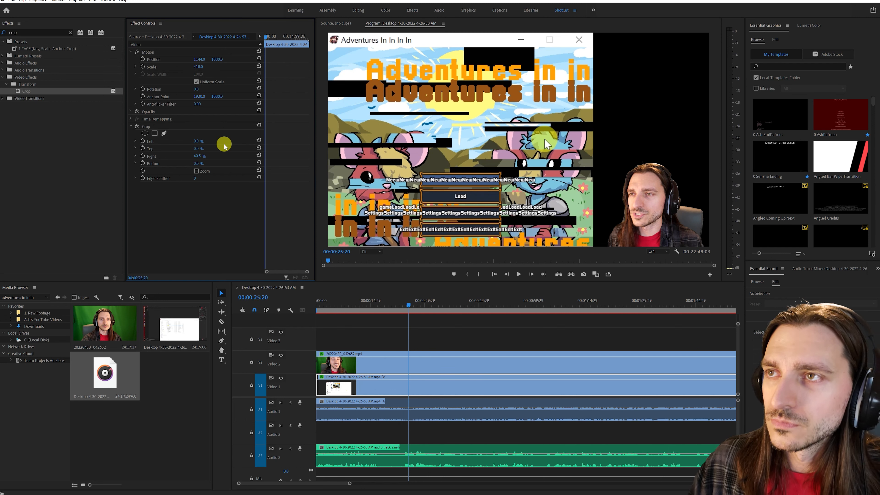
# - Try a right crop of 40.4 % on the screen recording and return it to 40.5 %
pyautogui.click(207, 154)
pyautogui.click(203, 156)
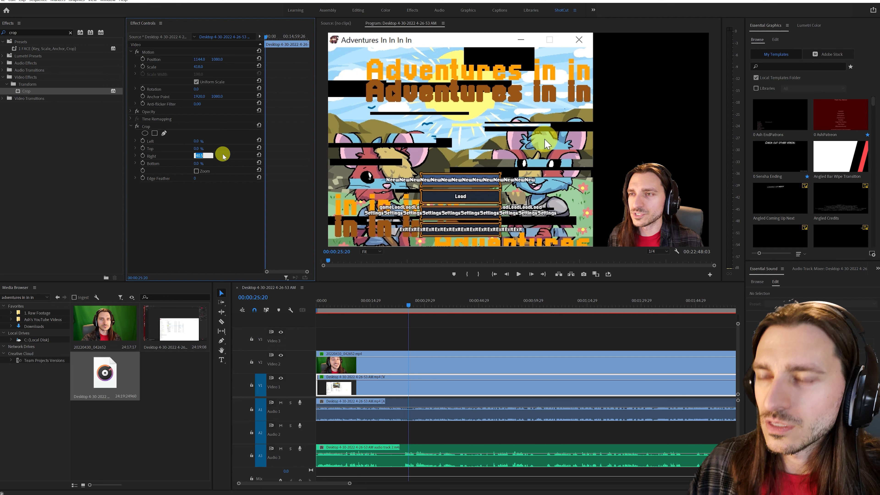
pyautogui.click(222, 154)
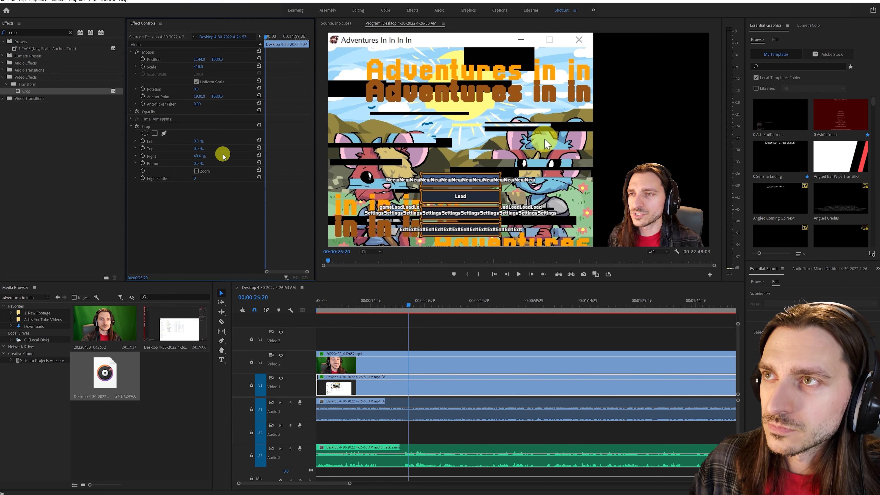
pyautogui.click(197, 156)
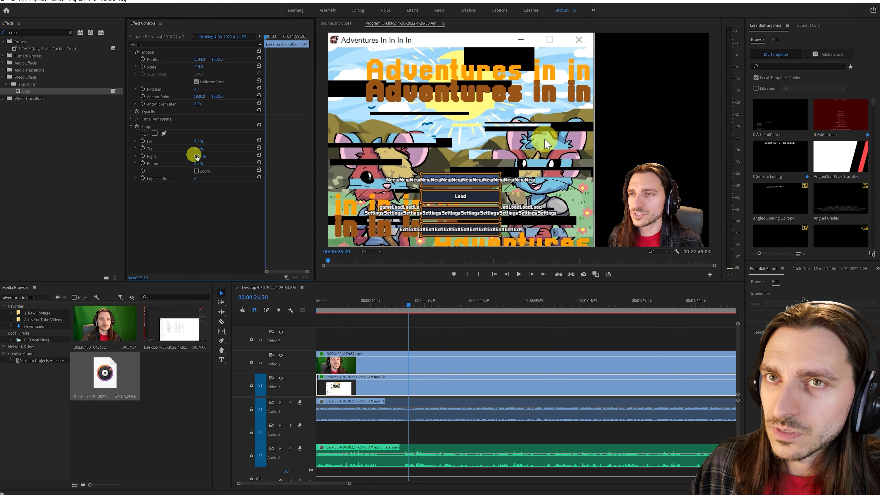
pyautogui.write('40.5')
pyautogui.click(248, 141)
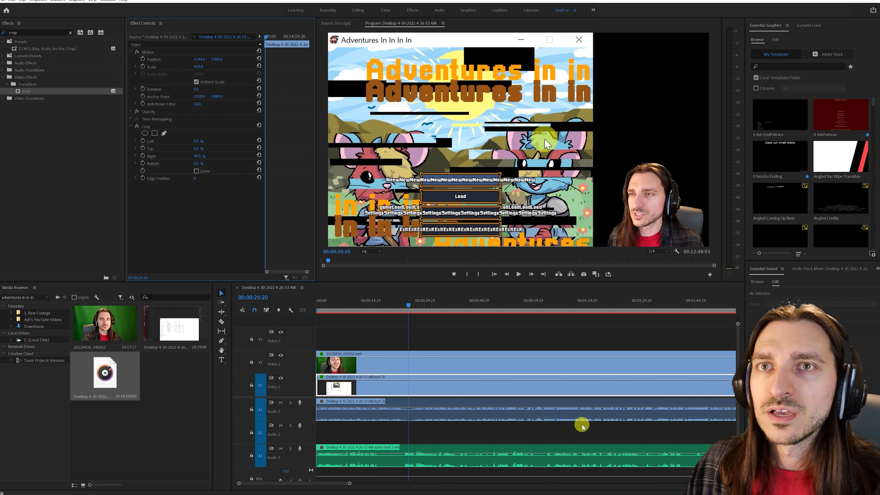
# - Enlarge the webcam clip on Video 2 to a scale of 53 and set its horizontal position to 4053
pyautogui.click(512, 366)
pyautogui.moveTo(196, 66)
pyautogui.mouseDown()
pyautogui.moveTo(205, 67)
pyautogui.moveTo(199, 57)
pyautogui.moveTo(203, 66)
pyautogui.mouseUp()
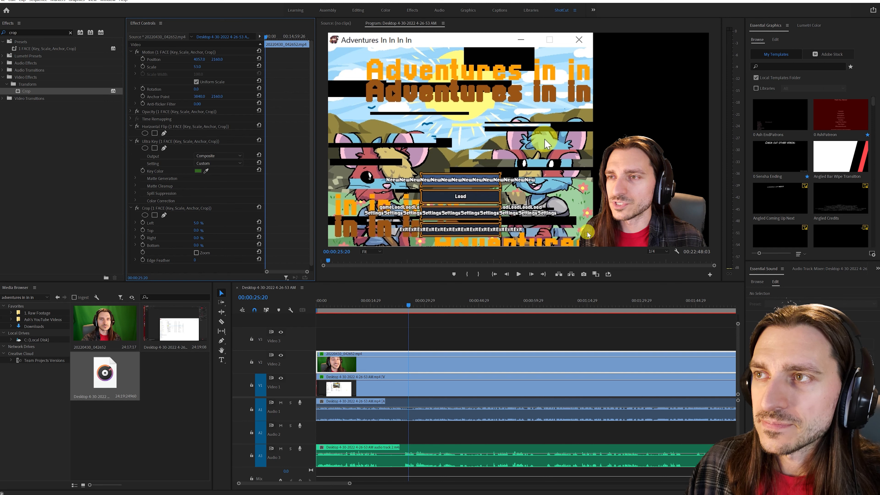
# - Clear the effects search and apply the 3 BGM (Game) preset to the Audio 1 clip and the 4 Vocal preset to the Audio 3 clip
pyautogui.scroll(-2, 493, 368)
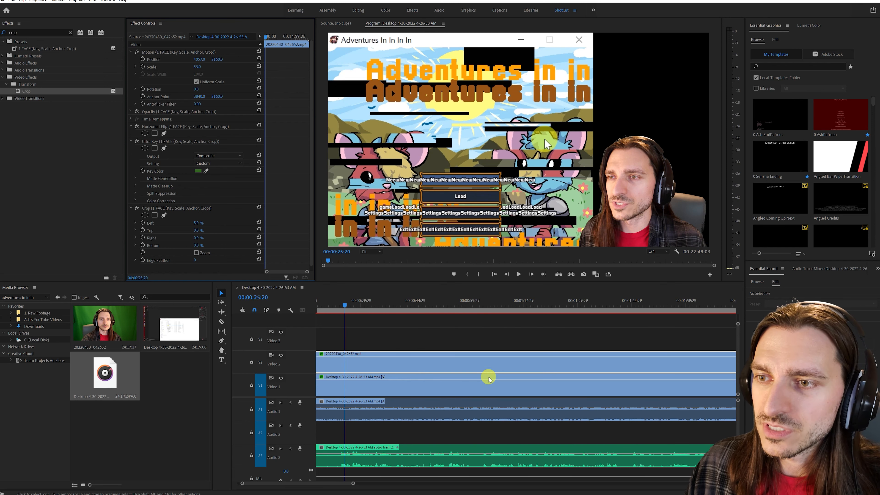
pyautogui.scroll(2, 403, 369)
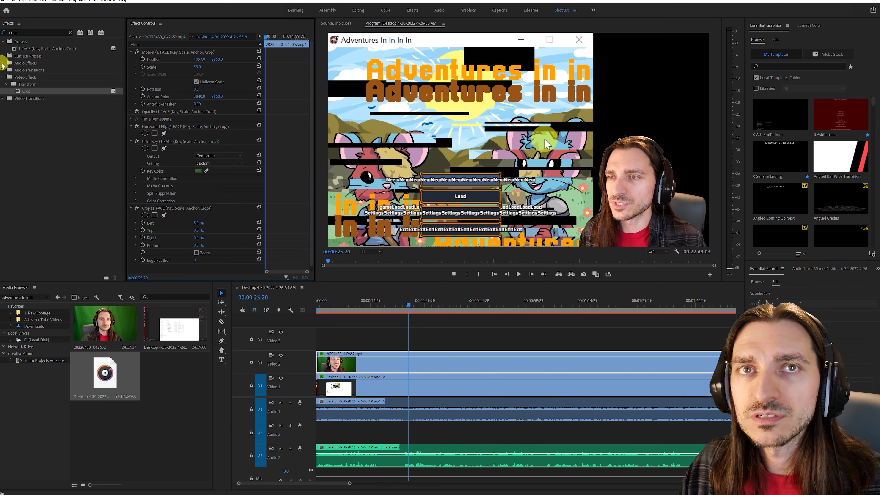
pyautogui.click(71, 32)
pyautogui.click(3, 41)
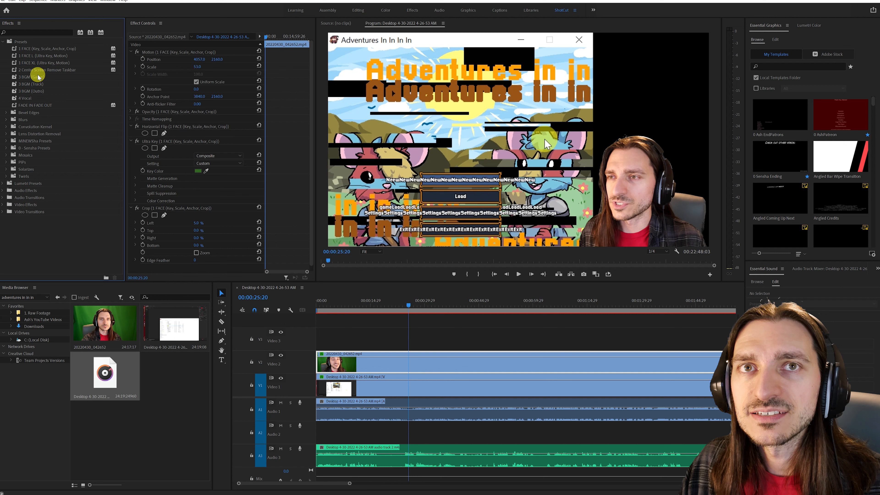
pyautogui.moveTo(32, 79); pyautogui.dragTo(446, 415)
pyautogui.moveTo(25, 98); pyautogui.dragTo(453, 452)
# - Play the sequence from the current position and around 00:01:09 and 00:01:24 to check the game and vocal audio balance
pyautogui.press('space')
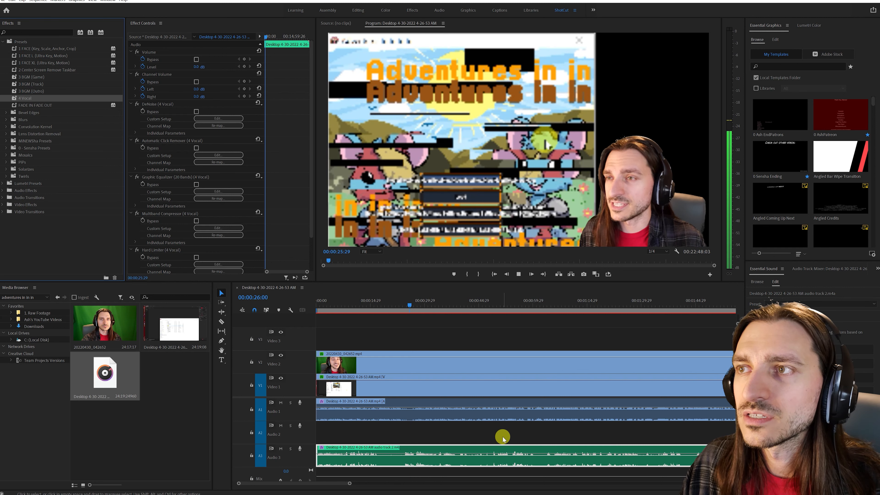
pyautogui.click(564, 309)
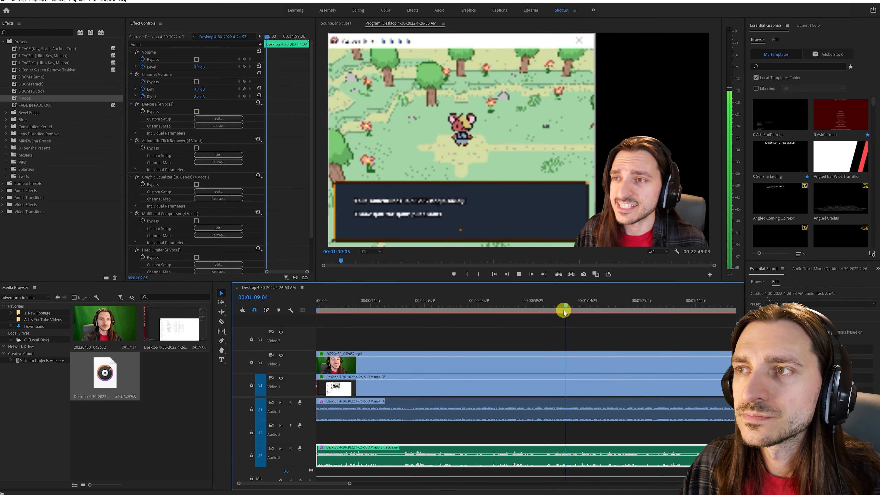
pyautogui.click(619, 307)
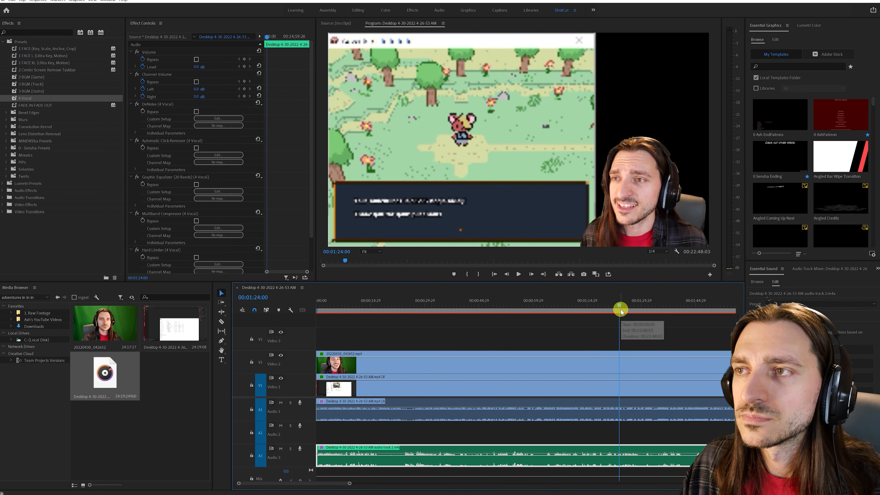
pyautogui.moveTo(348, 483); pyautogui.dragTo(326, 482)
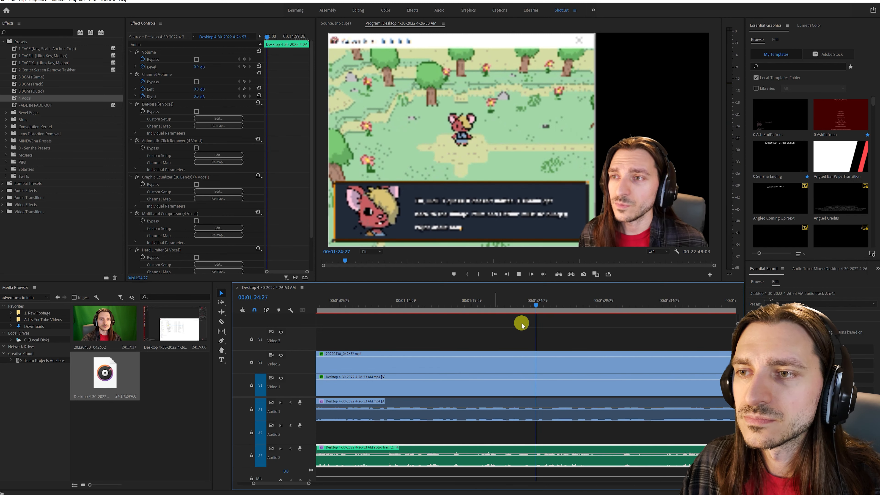
pyautogui.click(513, 327)
pyautogui.click(526, 310)
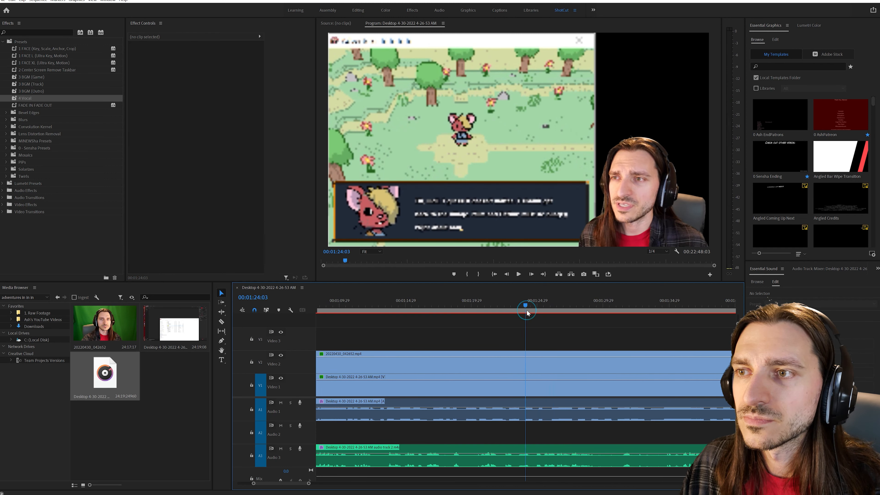
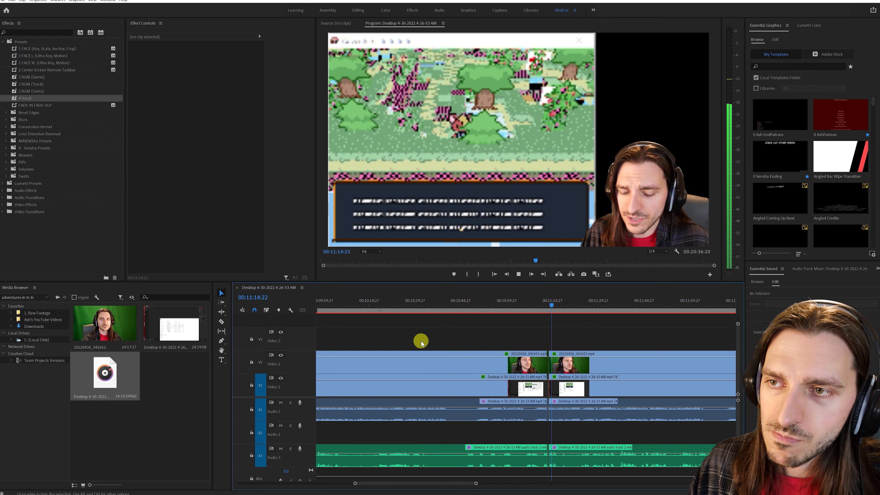
# - Split the clips on all tracks at about 00:10:32 and at 00:10:47
pyautogui.moveTo(418, 311); pyautogui.dragTo(467, 308)
pyautogui.hotkey('ctrl', 'shift', 'k')
pyautogui.hotkey('ctrl', 'shift', 'k')
# - Try ripple deleting the section between the 00:10:32 and 00:10:47 cuts, review the footage around it, and undo the deletion
pyautogui.click(442, 463)
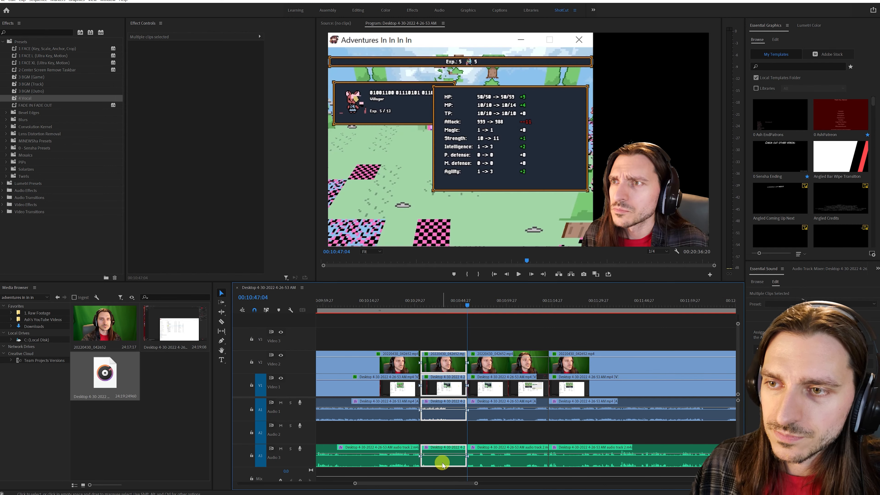
pyautogui.hotkey('shift', 'Delete')
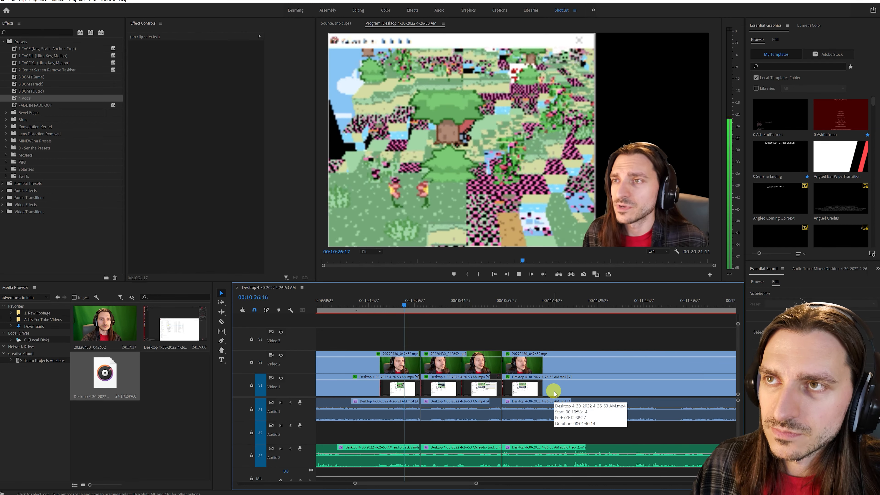
pyautogui.scroll(3, 552, 391)
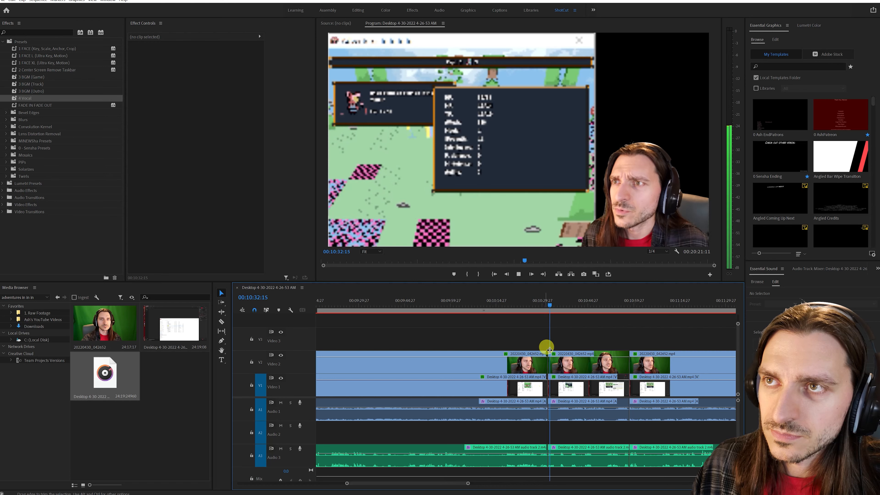
pyautogui.click(505, 309)
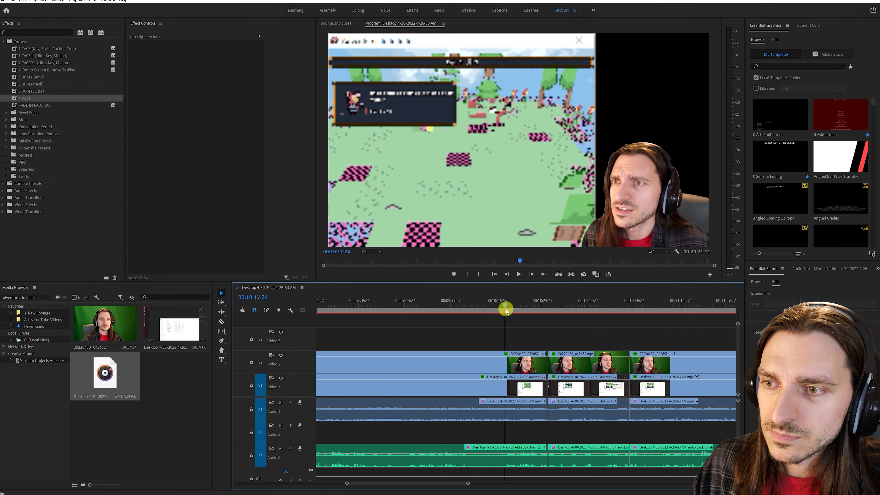
pyautogui.moveTo(506, 309); pyautogui.dragTo(451, 303)
pyautogui.hotkey('ctrl', 'z')
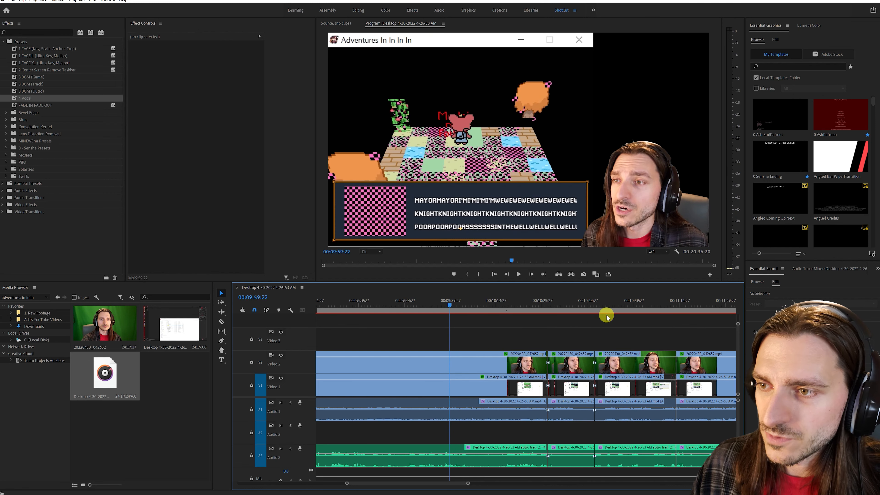
# - Split all tracks at about 00:10:05 and 00:10:18 and ripple delete the section between the two cuts
pyautogui.moveTo(550, 311); pyautogui.dragTo(566, 308)
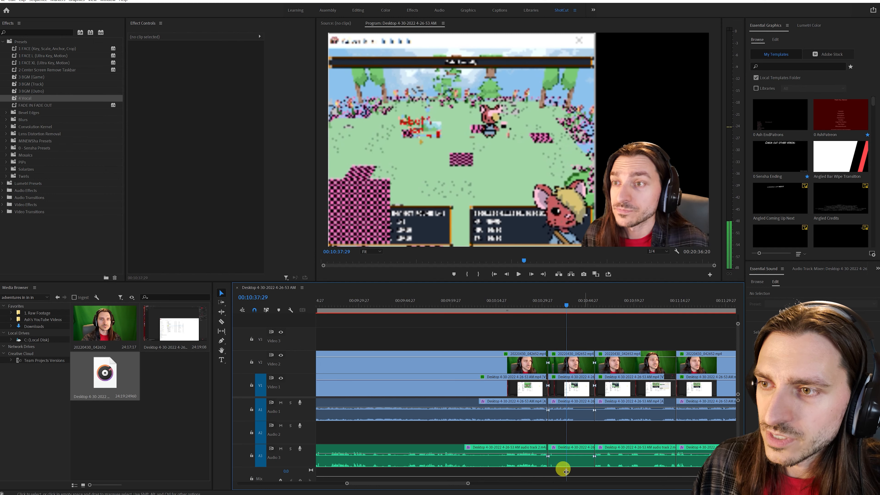
pyautogui.click(562, 455)
pyautogui.moveTo(461, 311); pyautogui.dragTo(505, 311)
pyautogui.hotkey('ctrl', 'shift', 'k')
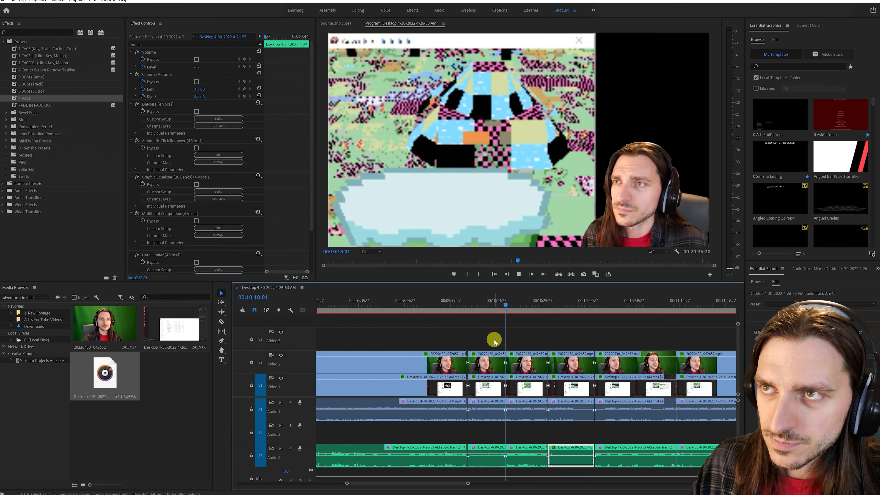
pyautogui.press('space')
pyautogui.press('space')
pyautogui.moveTo(495, 341); pyautogui.dragTo(486, 451)
pyautogui.hotkey('shift', 'Delete')
# - Split all tracks at about 00:06:37 and 00:07:58 and ripple delete the section between the two cuts
pyautogui.scroll(10, 486, 451)
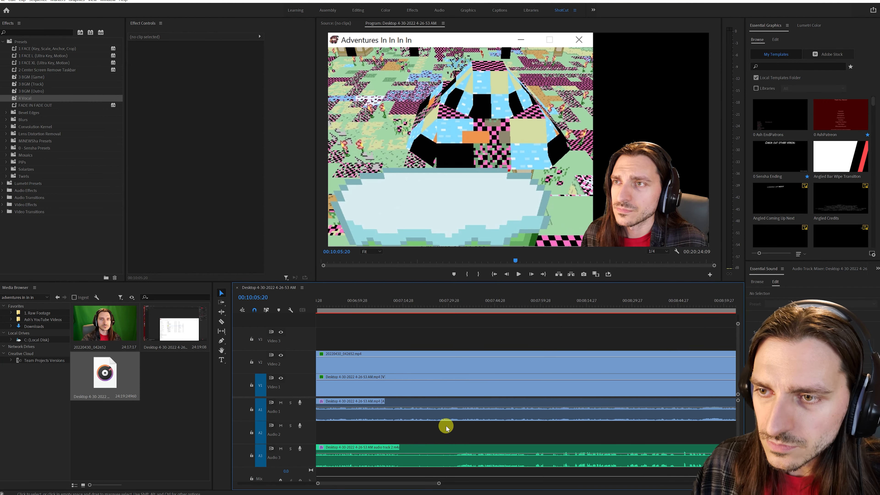
pyautogui.click(411, 308)
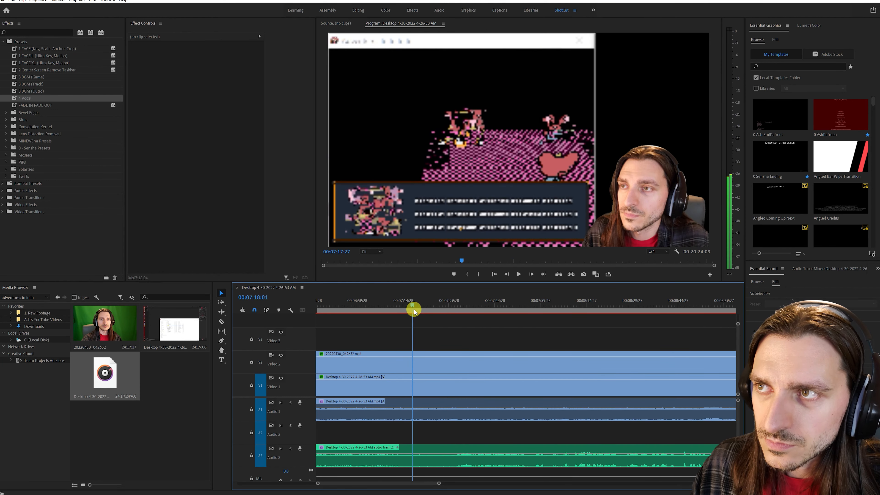
pyautogui.moveTo(418, 308); pyautogui.dragTo(534, 306)
pyautogui.scroll(5, 481, 377)
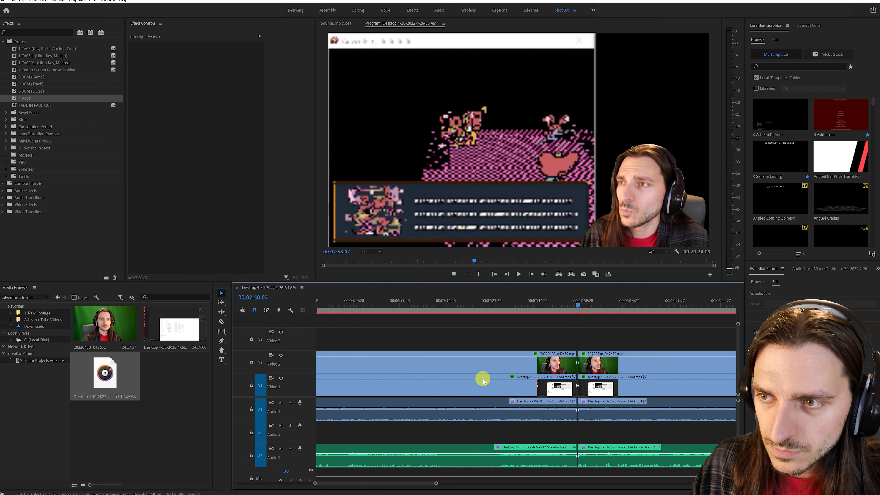
pyautogui.click(477, 310)
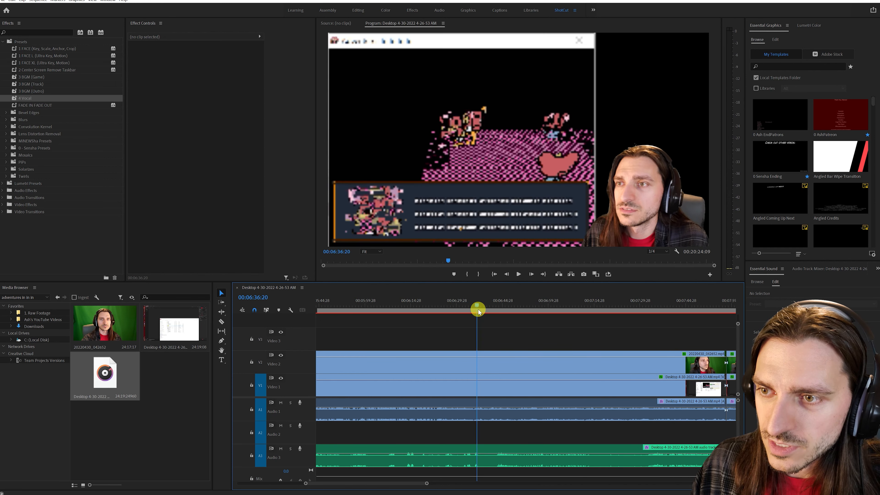
pyautogui.moveTo(477, 311); pyautogui.dragTo(474, 313)
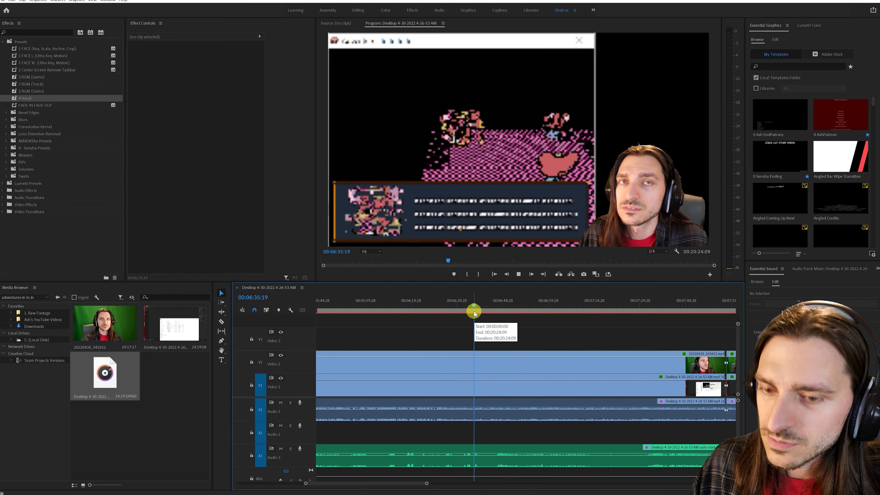
pyautogui.hotkey('ctrl', 'shift', 'k')
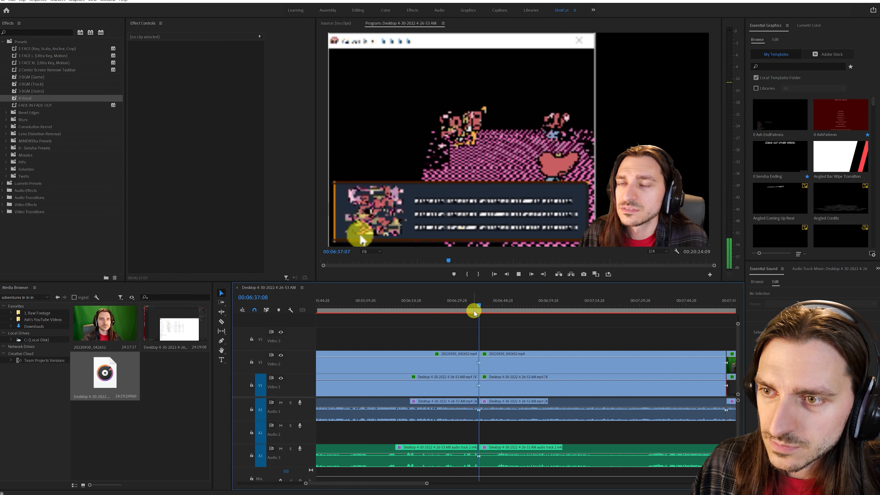
pyautogui.moveTo(516, 334); pyautogui.dragTo(572, 433)
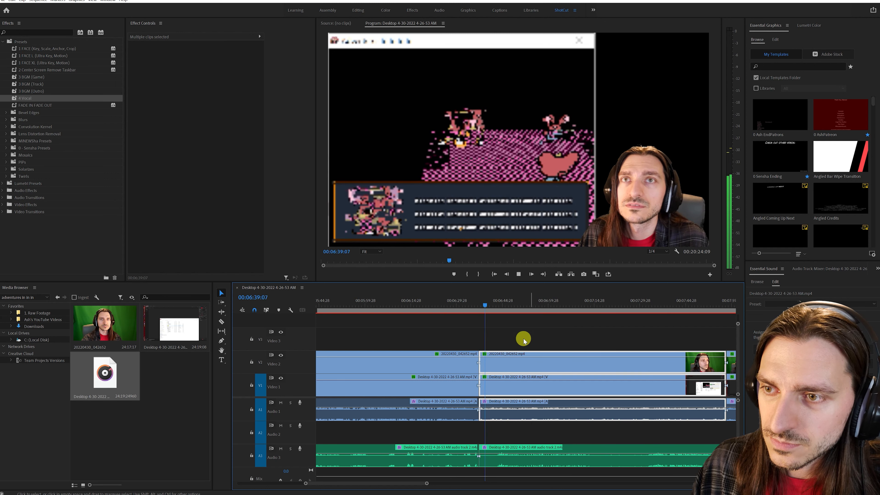
pyautogui.click(501, 313)
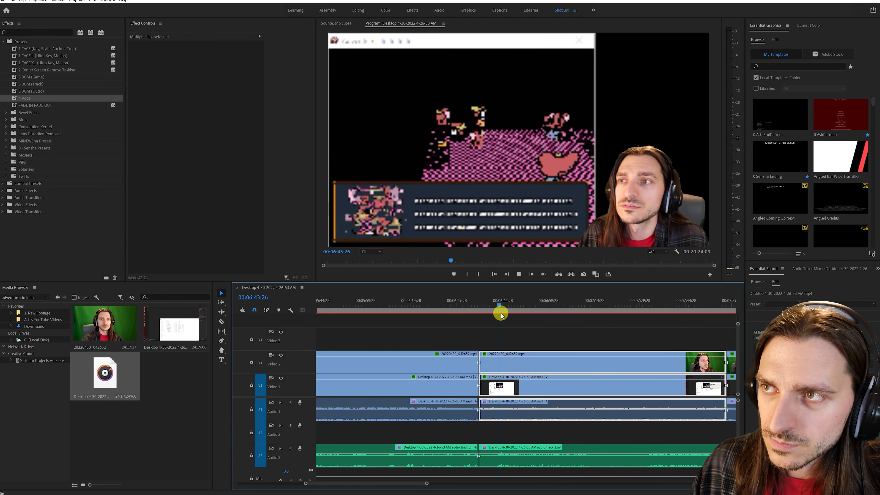
pyautogui.press('space')
pyautogui.hotkey('shift', 'Delete')
# - Split all tracks at about 00:04:55 and 00:06:13 and ripple delete the section between the two cuts
pyautogui.scroll(5, 430, 347)
pyautogui.click(358, 309)
pyautogui.press('space')
pyautogui.scroll(3, 401, 392)
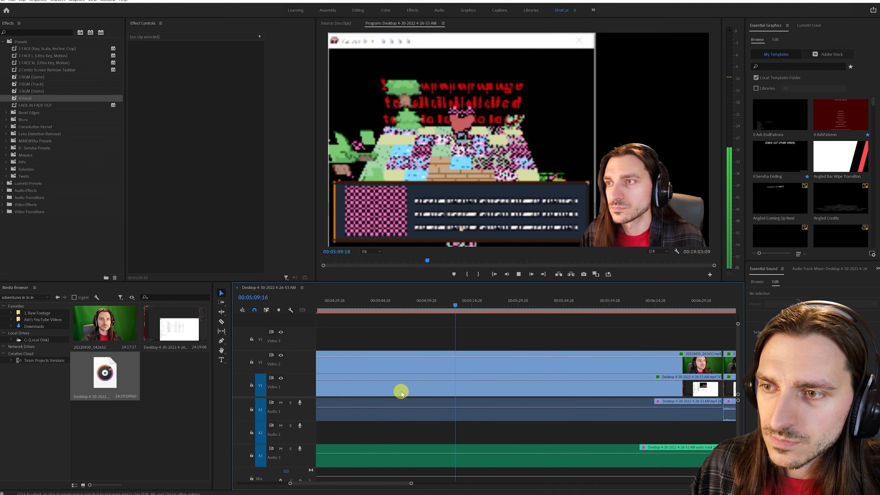
pyautogui.click(408, 310)
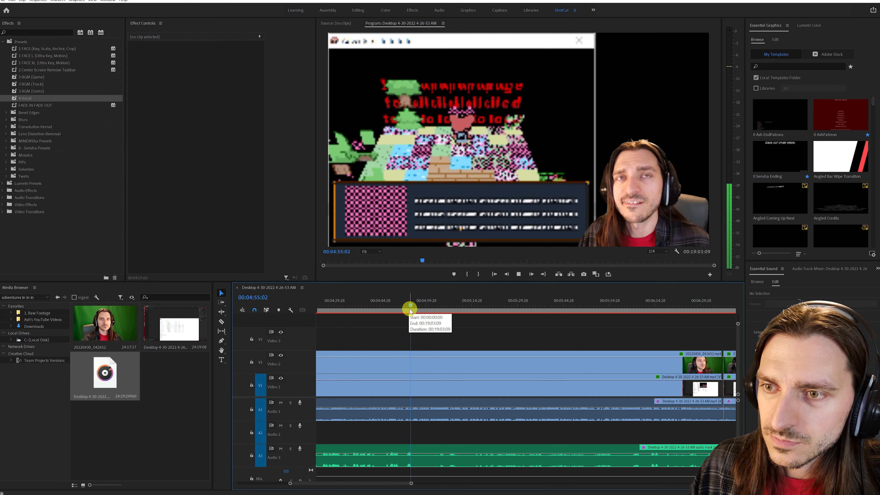
pyautogui.hotkey('ctrl', 'shift', 'k')
pyautogui.moveTo(614, 309); pyautogui.dragTo(632, 310)
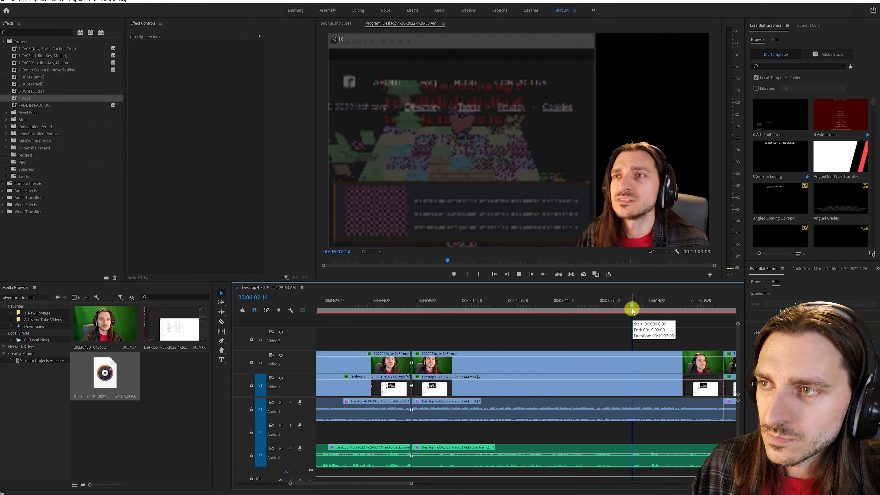
pyautogui.click(650, 310)
pyautogui.hotkey('ctrl', 'k')
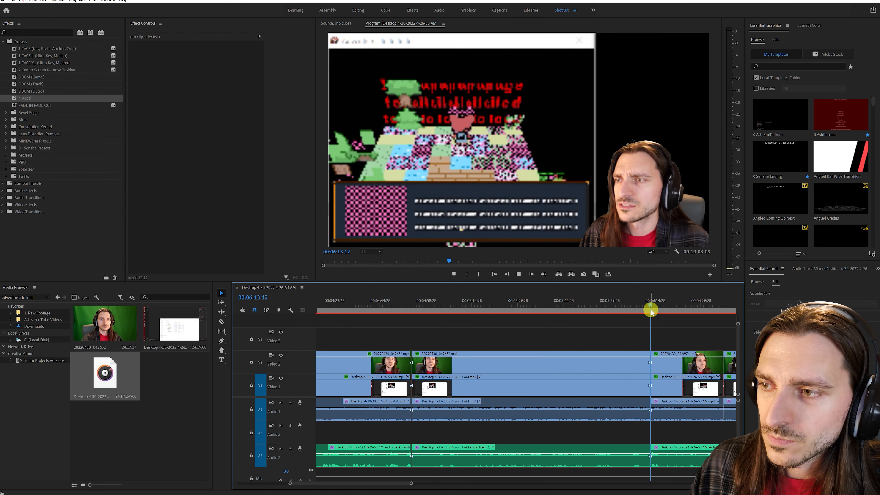
pyautogui.scroll(-1, 622, 357)
pyautogui.moveTo(577, 348); pyautogui.dragTo(569, 453)
pyautogui.hotkey('shift', 'Delete')
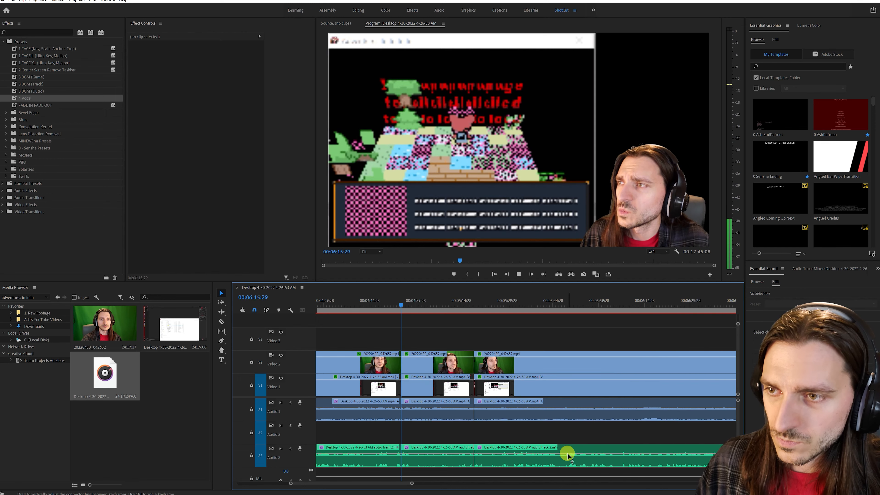
# - Cut out and ripple delete a section of about ten seconds starting at 00:04:58 on all tracks, and play across the join
pyautogui.click(355, 310)
pyautogui.scroll(8, 370, 331)
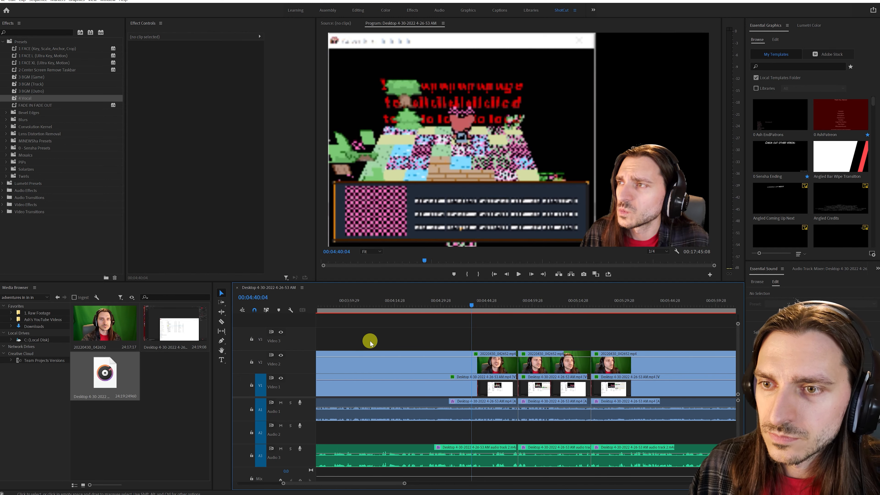
pyautogui.scroll(5, 374, 348)
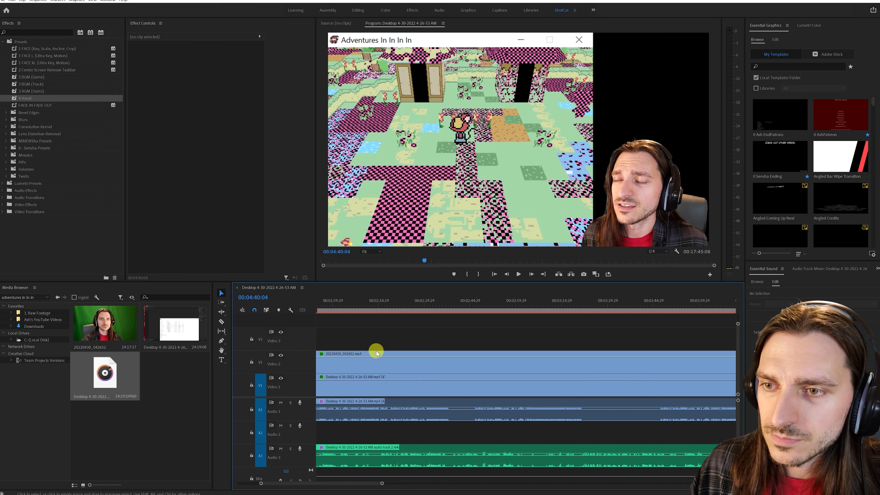
pyautogui.scroll(-15, 390, 362)
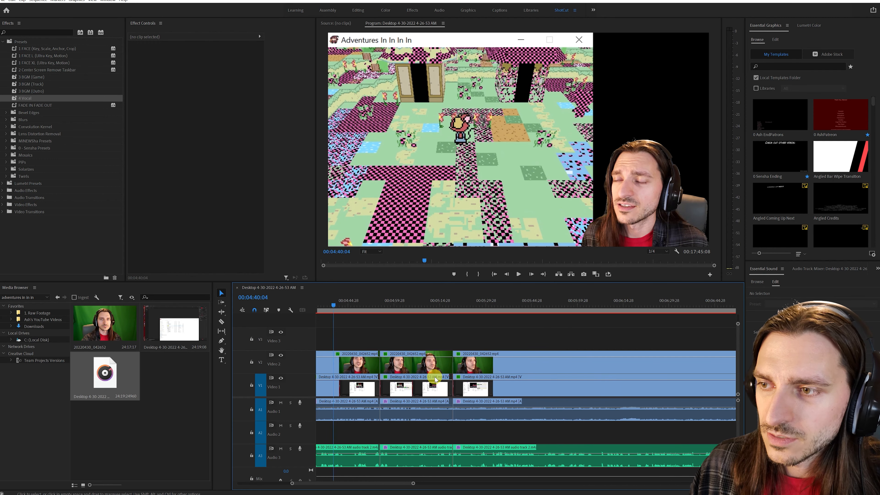
pyautogui.moveTo(372, 312); pyautogui.dragTo(378, 483)
pyautogui.hotkey('ctrl', 'shift', 'k')
pyautogui.hotkey('ctrl', 'shift', 'k')
pyautogui.hotkey('shift', 'Delete')
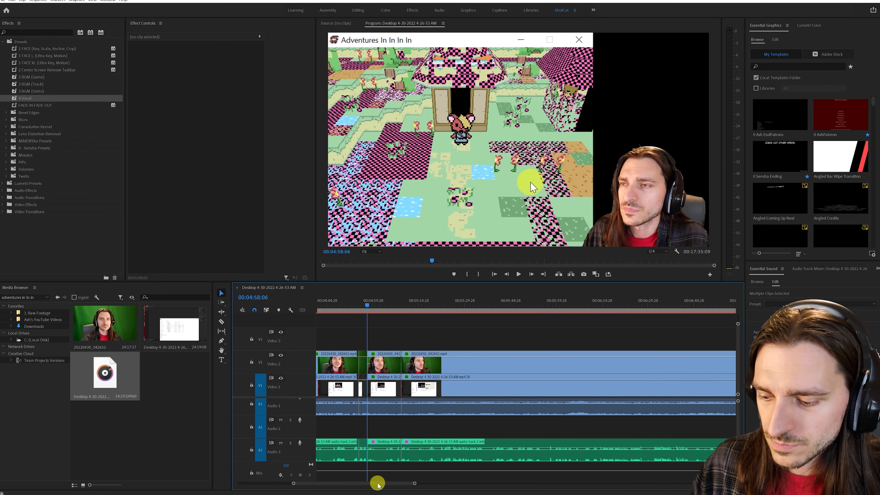
pyautogui.press('space')
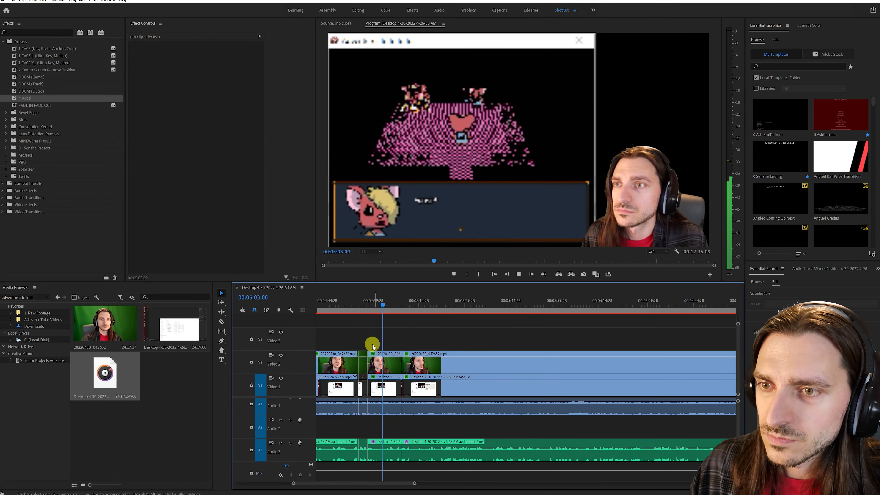
pyautogui.moveTo(366, 308); pyautogui.dragTo(381, 308)
# - Split all tracks at 00:08:15 and about 00:08:23 and ripple delete the section between the two cuts
pyautogui.scroll(-10, 545, 404)
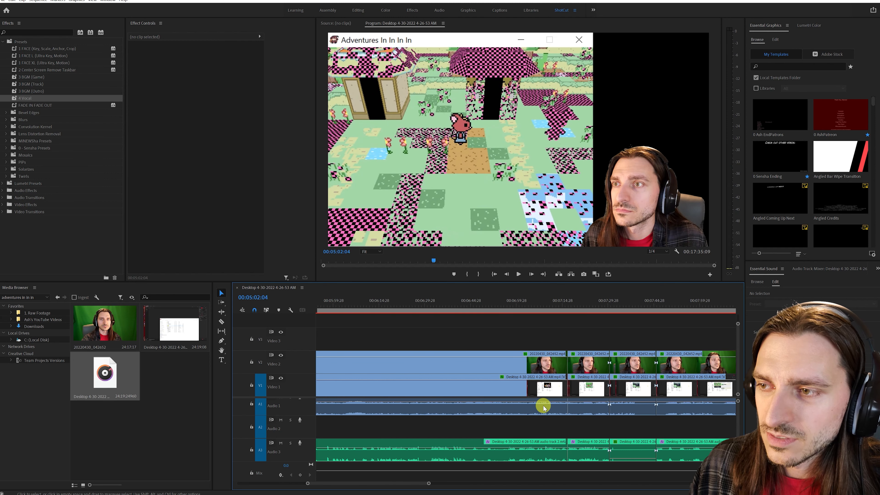
pyautogui.scroll(-7, 536, 406)
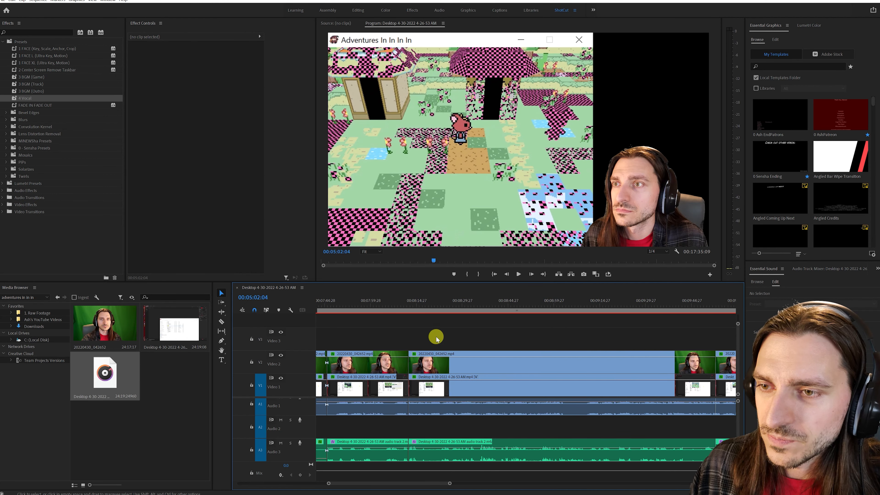
pyautogui.click(418, 308)
pyautogui.moveTo(421, 309)
pyautogui.mouseDown()
pyautogui.moveTo(441, 310)
pyautogui.moveTo(418, 312)
pyautogui.mouseUp()
pyautogui.hotkey('ctrl', 'k')
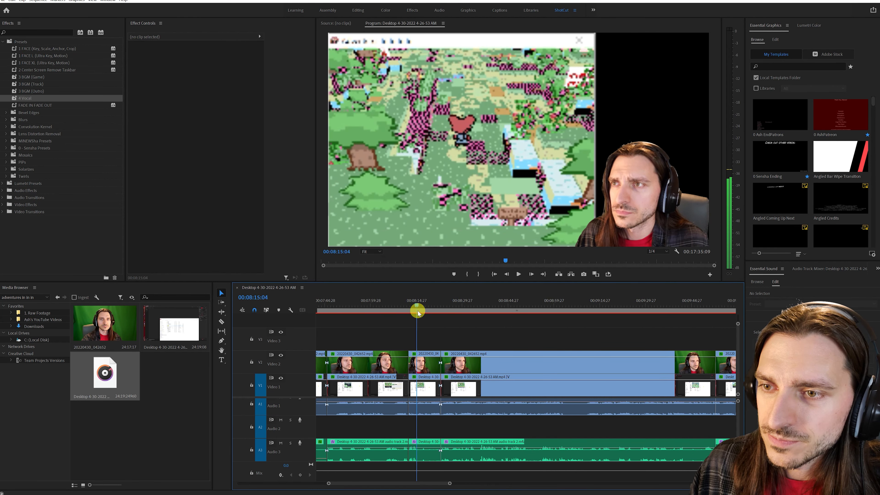
pyautogui.hotkey('ctrl', 'k')
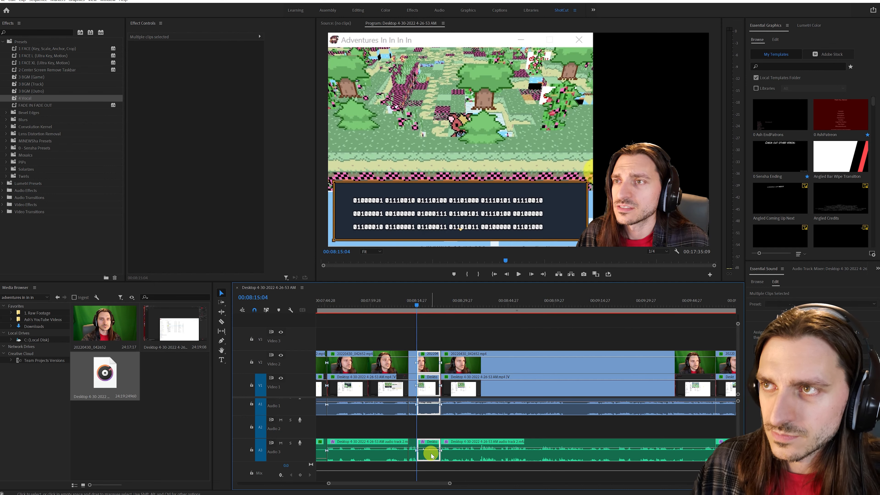
pyautogui.hotkey('shift', 'Delete')
# - Review the remaining footage from about 00:09:56 to the sequence end, sampling around 00:14:38 and 00:15:17 for sections to cut
pyautogui.scroll(-5, 493, 452)
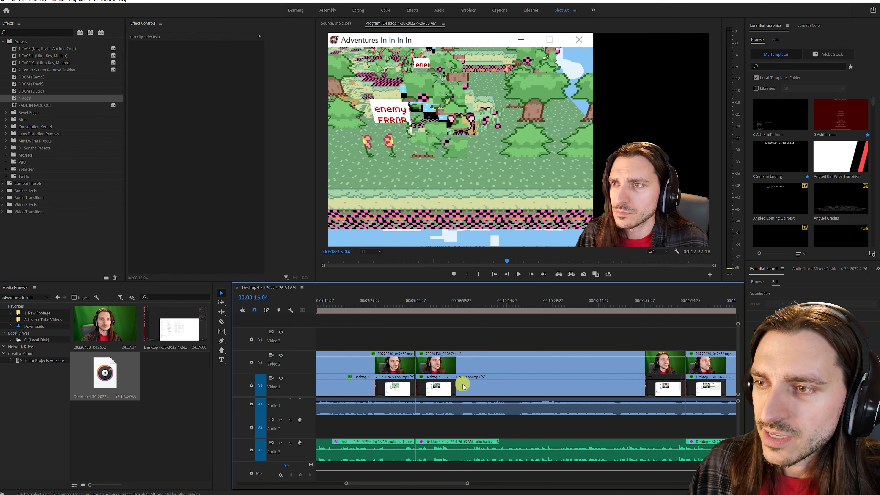
pyautogui.press('space')
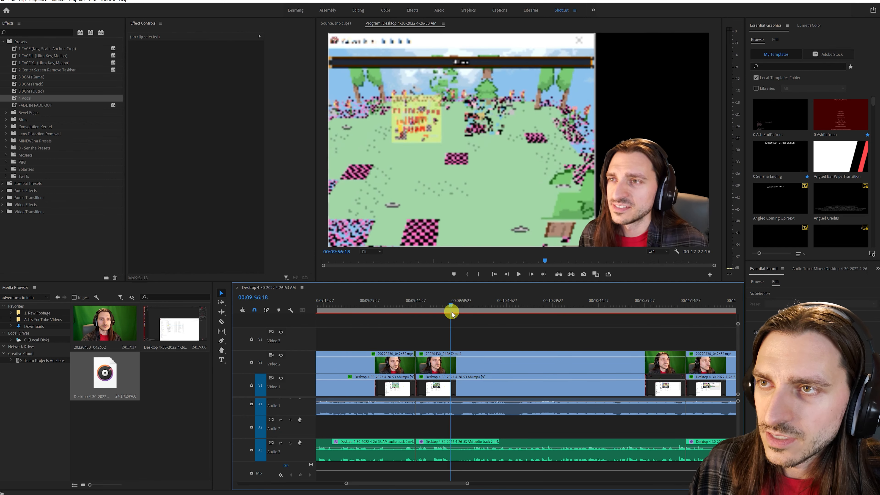
pyautogui.scroll(-2, 582, 415)
pyautogui.scroll(-5, 582, 416)
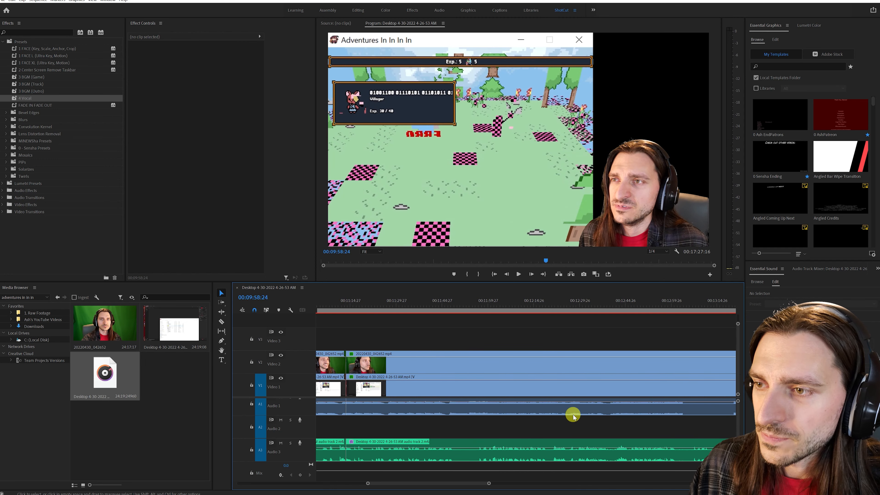
pyautogui.moveTo(460, 312); pyautogui.dragTo(503, 312)
pyautogui.scroll(-5, 611, 458)
pyautogui.scroll(-5, 590, 455)
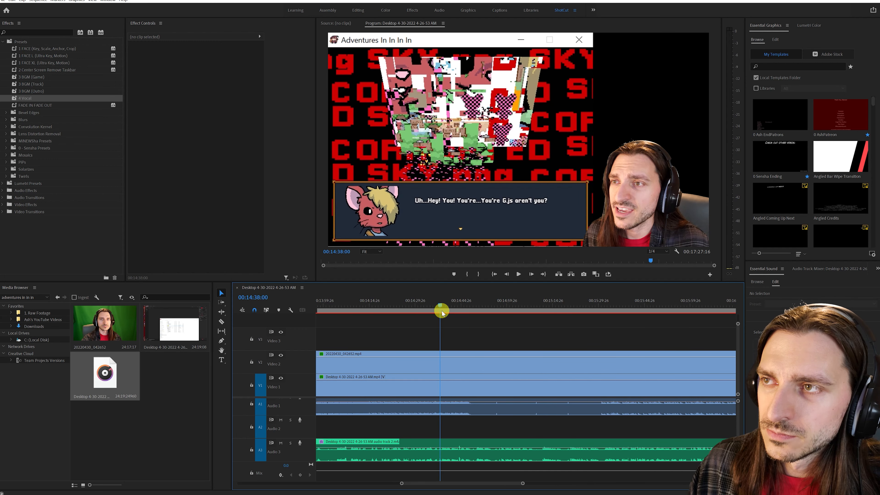
pyautogui.click(553, 310)
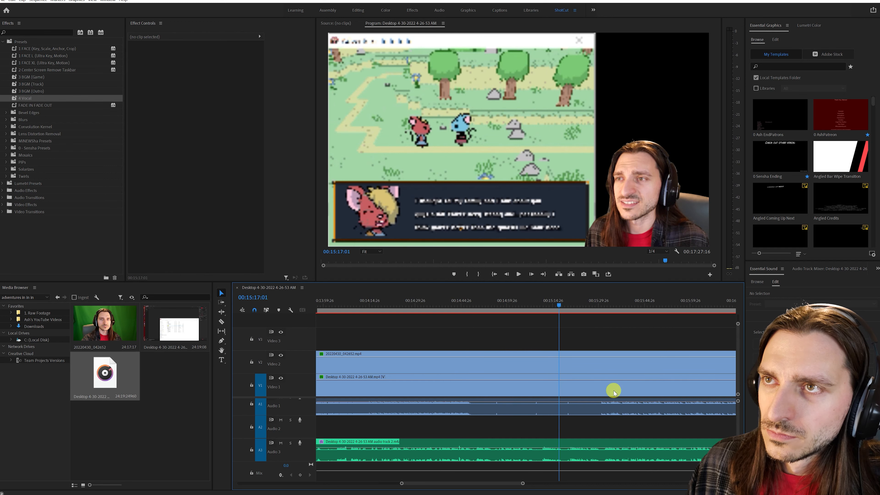
pyautogui.scroll(-6, 618, 416)
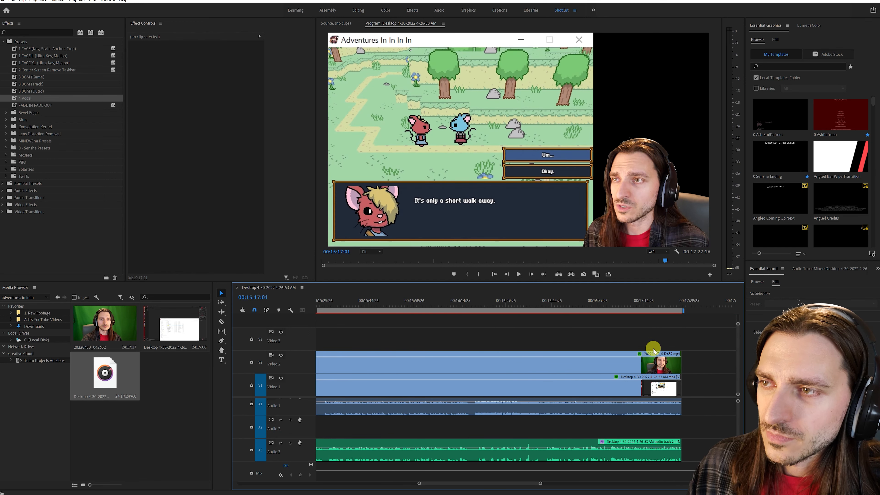
# - Place the 0 Ash EndPatrons template on Video 3 and the ash end screen2022 image on Video 2 directly after the last clips
pyautogui.scroll(-3, 654, 381)
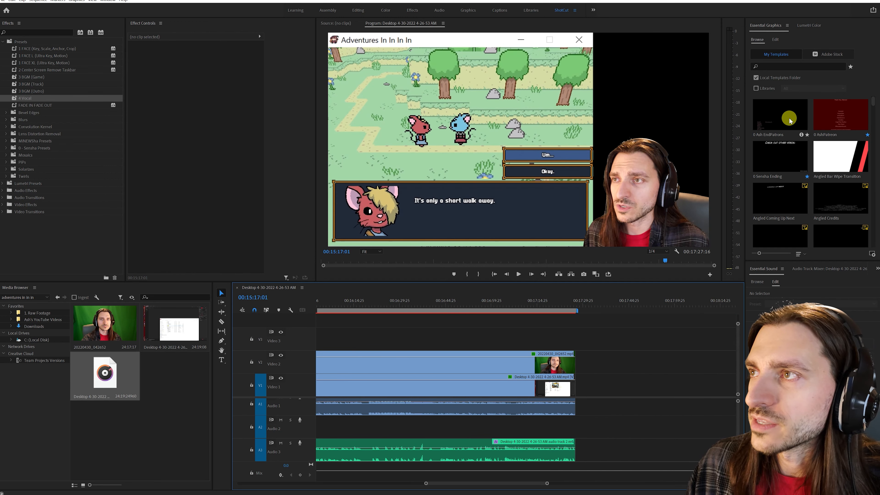
pyautogui.moveTo(778, 117); pyautogui.dragTo(581, 342)
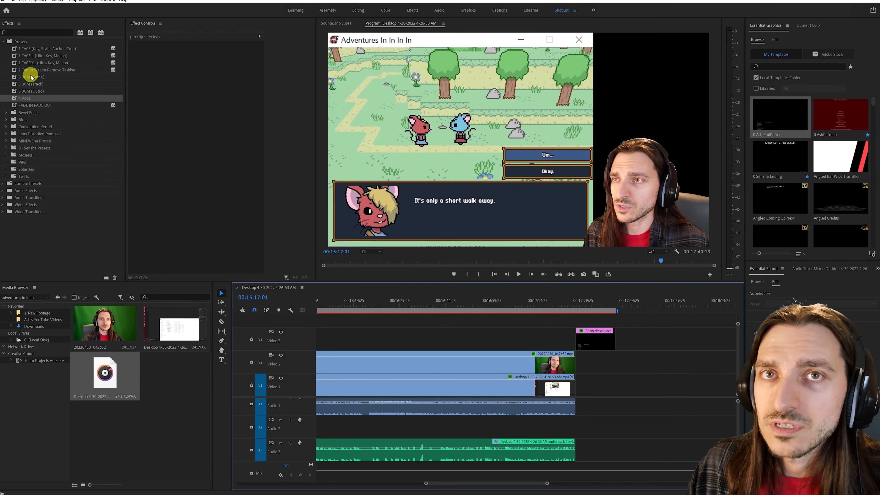
pyautogui.click(58, 298)
pyautogui.moveTo(171, 323); pyautogui.dragTo(579, 365)
# - Add the ash outro audio to Audio 1 under the end screen, trimmed to the end screen's length, with the 3 BGM (Outro) preset
pyautogui.moveTo(103, 372); pyautogui.dragTo(577, 412)
pyautogui.moveTo(654, 407); pyautogui.dragTo(615, 407)
pyautogui.moveTo(28, 92); pyautogui.dragTo(592, 412)
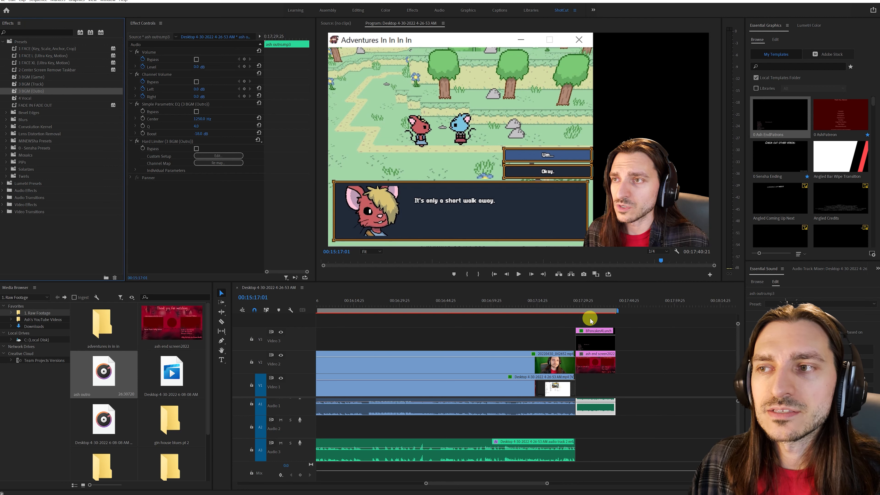
# - Place the 0 AshPatreon template on Video 3 at about 00:02:28 and play the sequence across it
pyautogui.moveTo(546, 484); pyautogui.dragTo(609, 488)
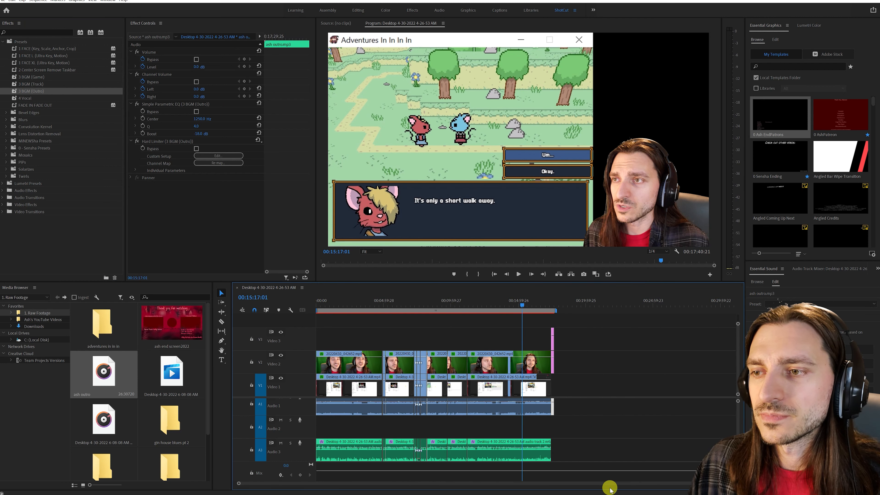
pyautogui.moveTo(845, 130); pyautogui.dragTo(350, 334)
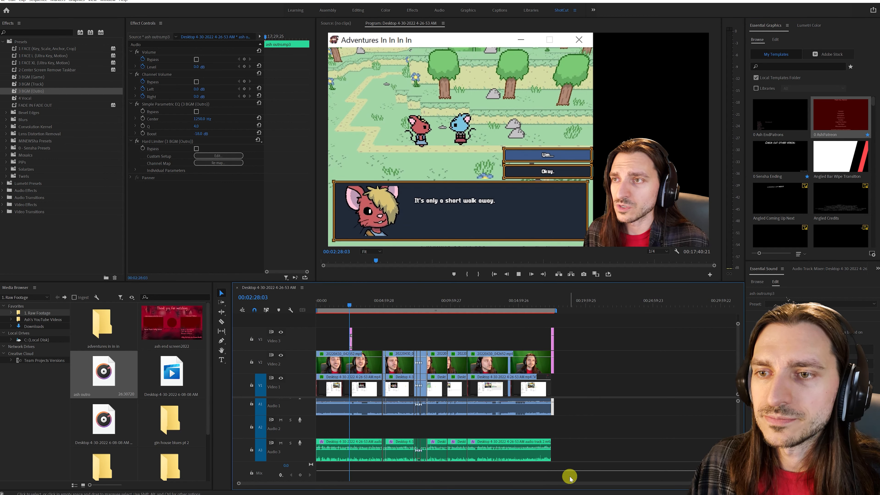
pyautogui.press('space')
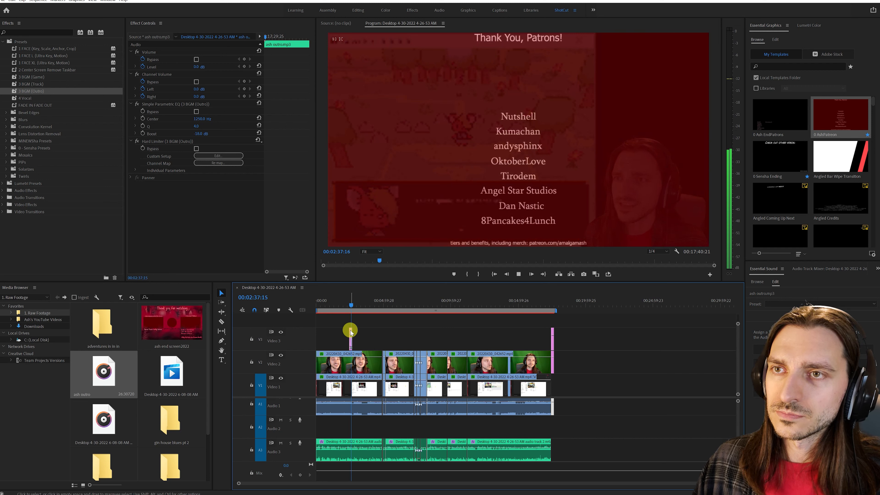
# - Move the patron list graphic on Video 3 to around 00:08:40 and play the sequence there
pyautogui.moveTo(348, 332); pyautogui.dragTo(370, 310)
pyautogui.moveTo(369, 311); pyautogui.dragTo(431, 314)
pyautogui.press('space')
pyautogui.moveTo(711, 483); pyautogui.dragTo(657, 490)
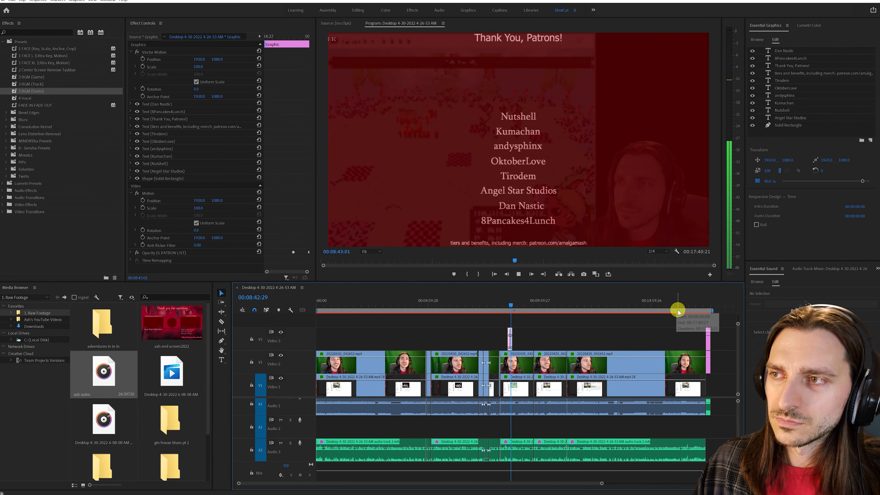
# - Check the end screen at about 00:17:36 and save the project
pyautogui.moveTo(687, 311); pyautogui.dragTo(709, 313)
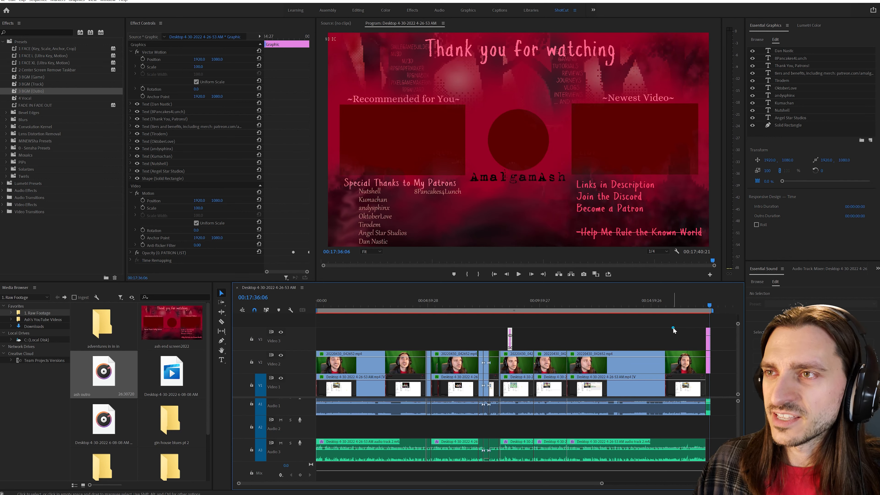
pyautogui.click(677, 338)
pyautogui.click(2, 1)
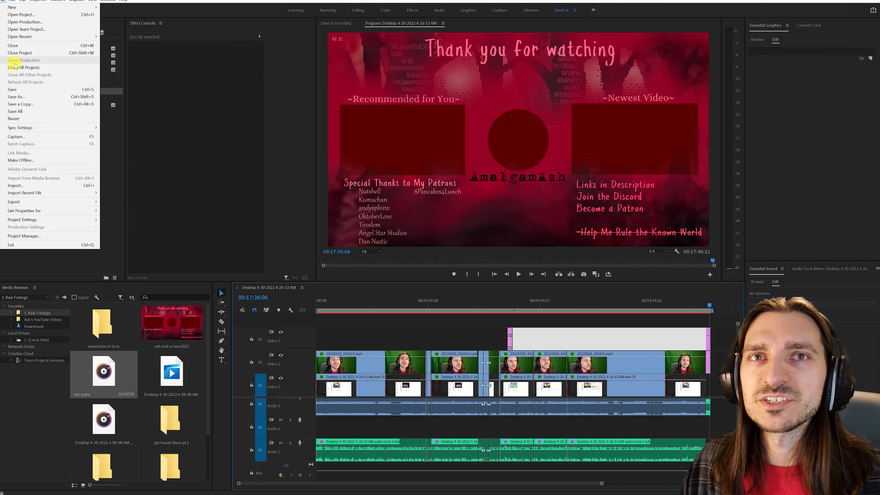
pyautogui.click(11, 90)
# - Set up a media export of the sequence named Adventures In In In in the 5. Ready for Upload folder and queue it for encoding
pyautogui.click(2, 1)
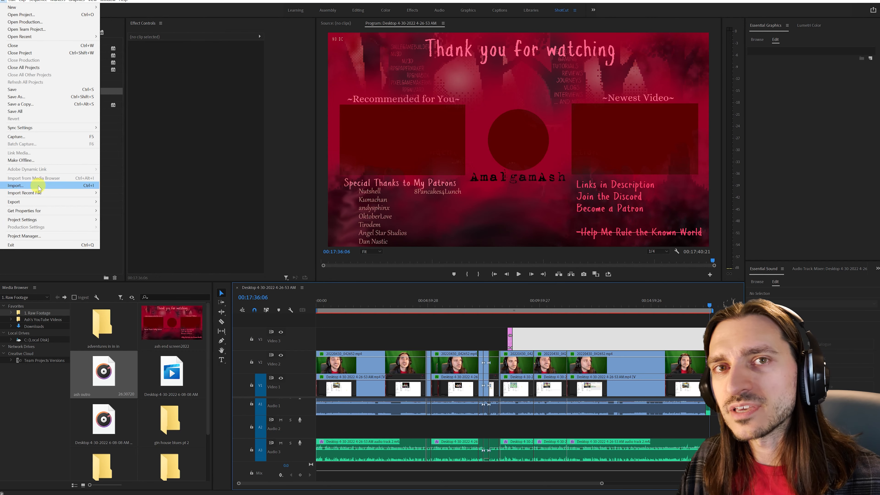
pyautogui.moveTo(35, 202)
pyautogui.click(124, 203)
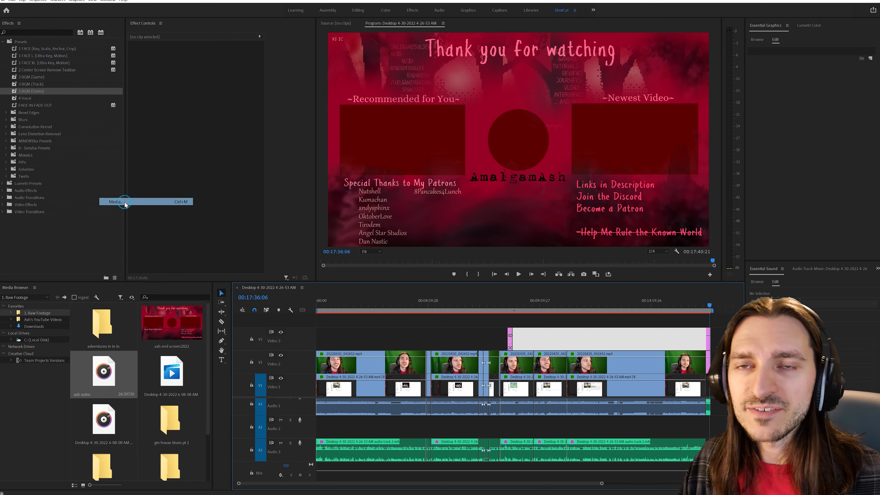
pyautogui.click(558, 164)
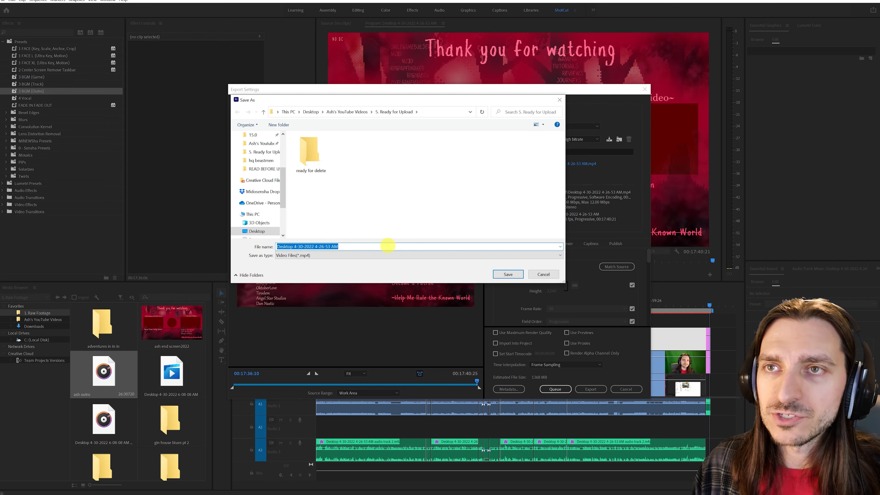
pyautogui.write('Adven')
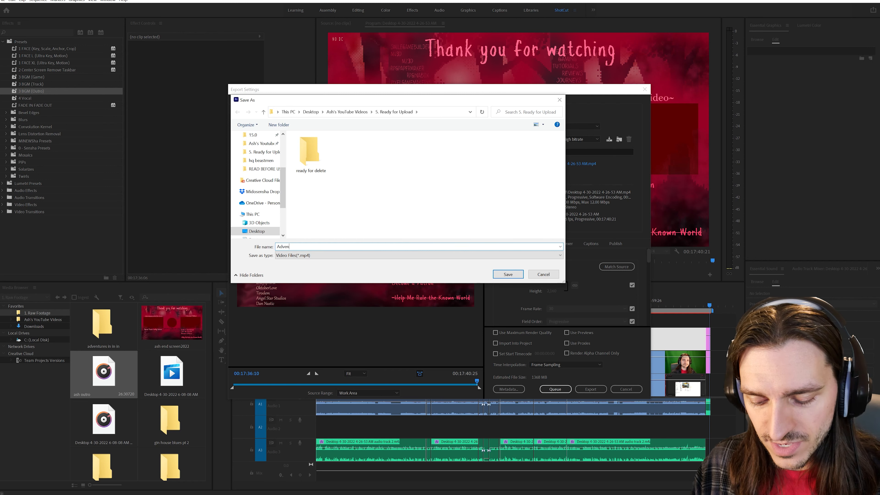
pyautogui.write('tures In In In')
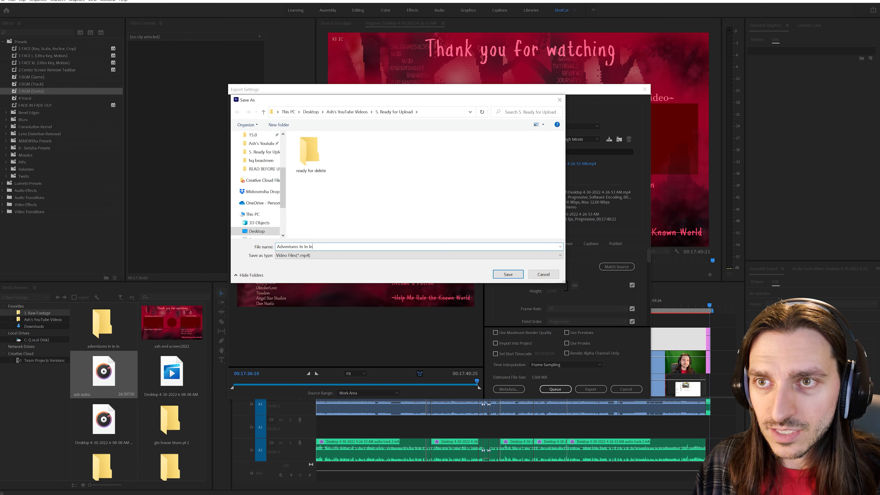
pyautogui.click(508, 274)
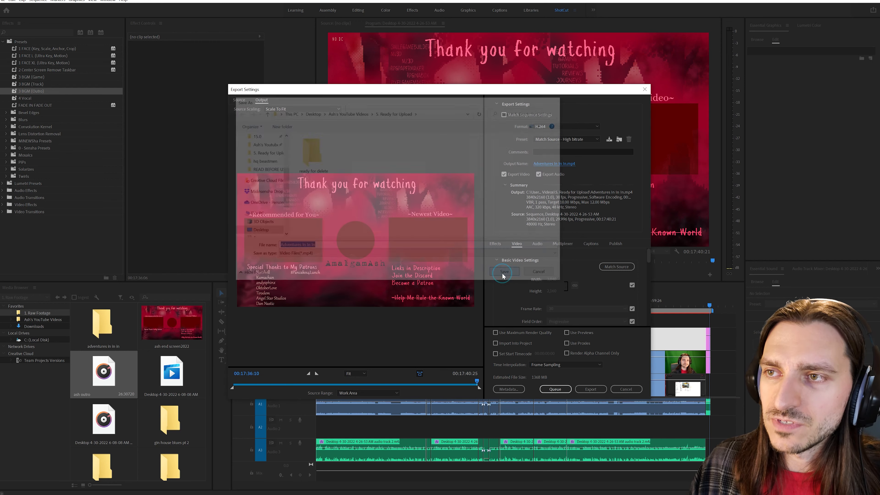
pyautogui.click(555, 388)
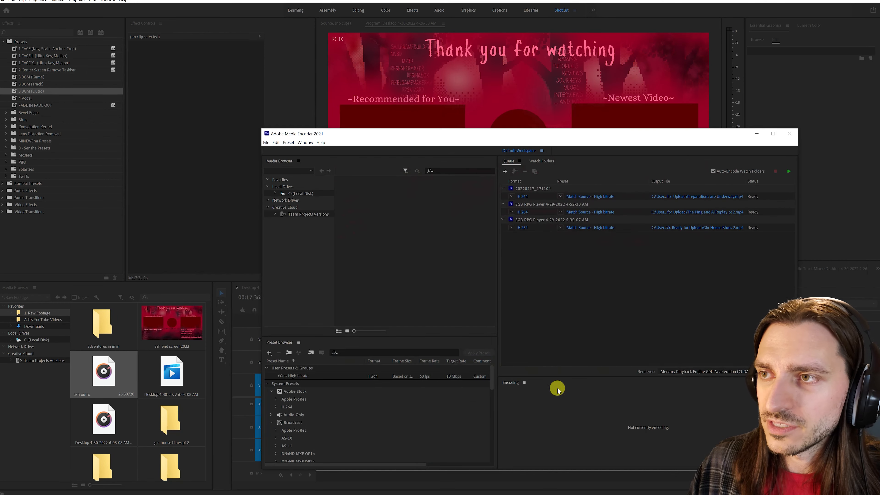